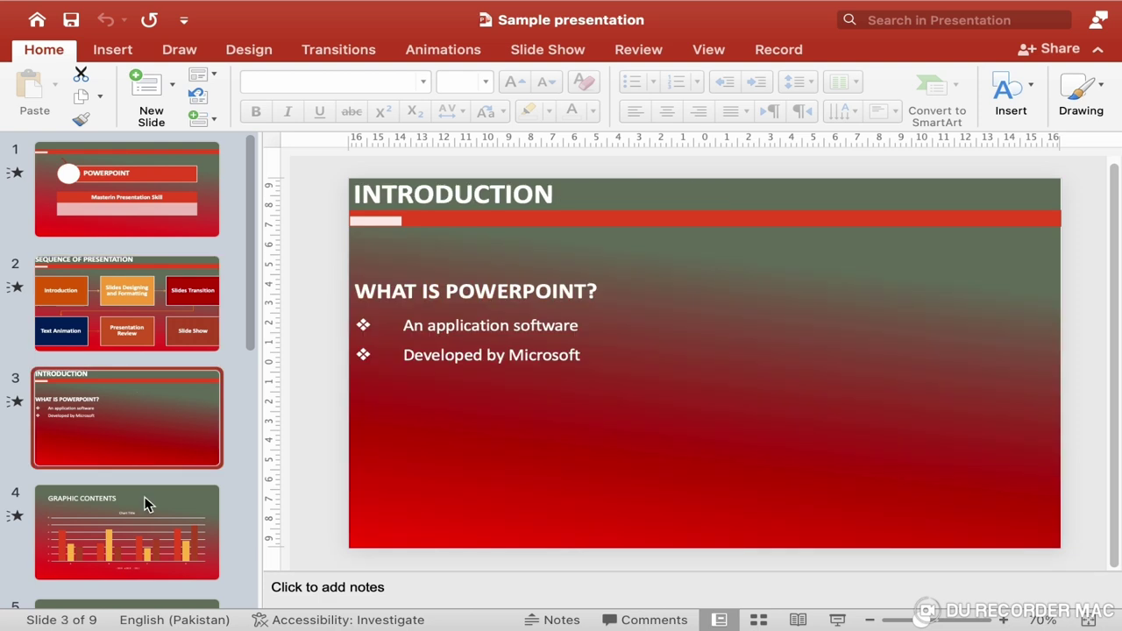
Step: Browse slides 4 and 5, then bring slide 1 back into the editor
click(145, 510)
scroll(147, 515, down, 2)
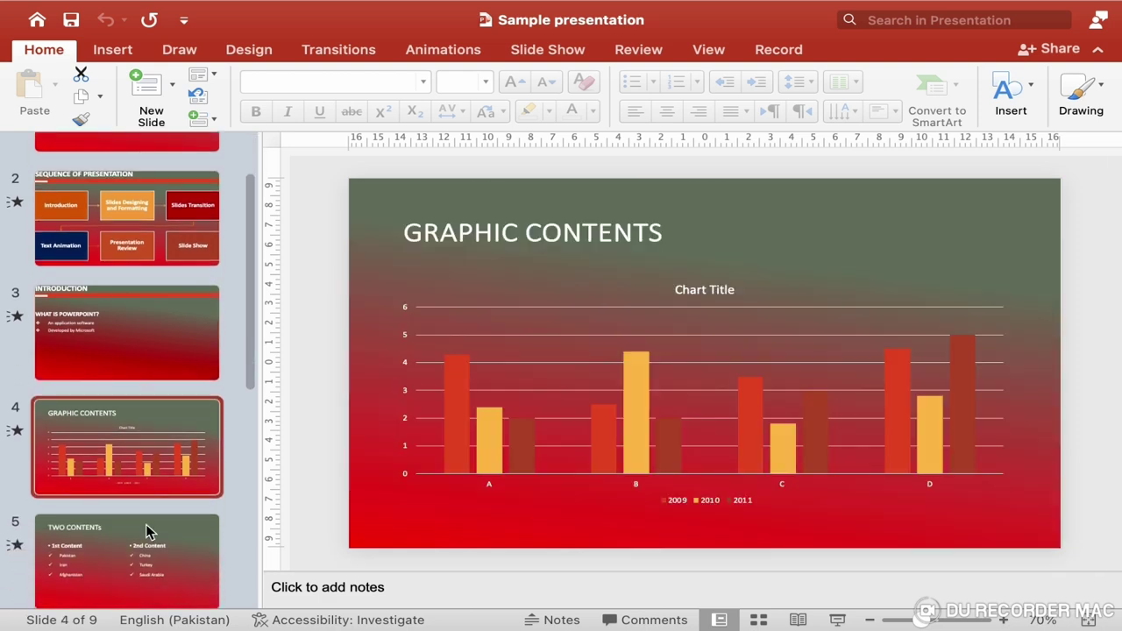
click(146, 518)
scroll(146, 526, up, 2)
click(191, 200)
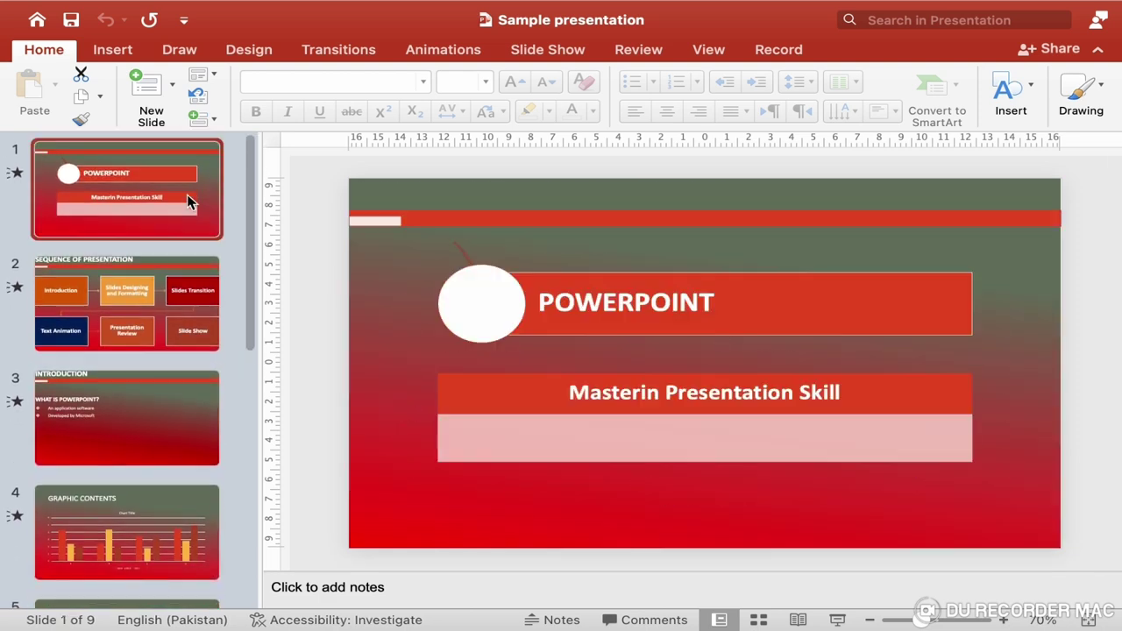
Step: Review slide 1–2 transitions and the sequence diagram's animations, then return to slide 1's Slide Show tools
click(340, 49)
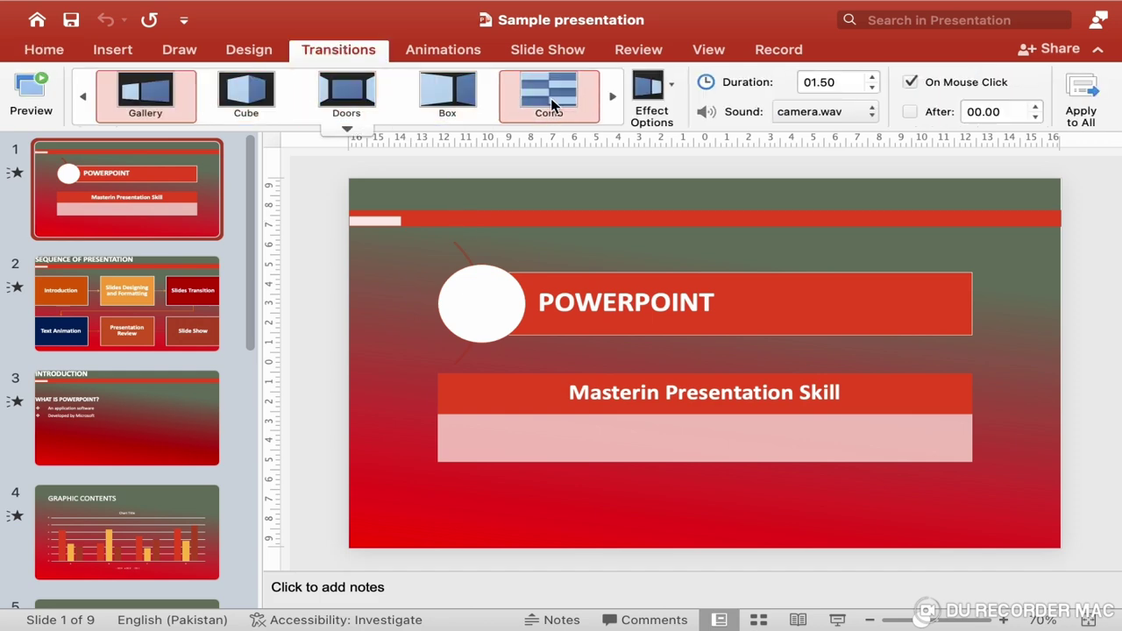
click(156, 317)
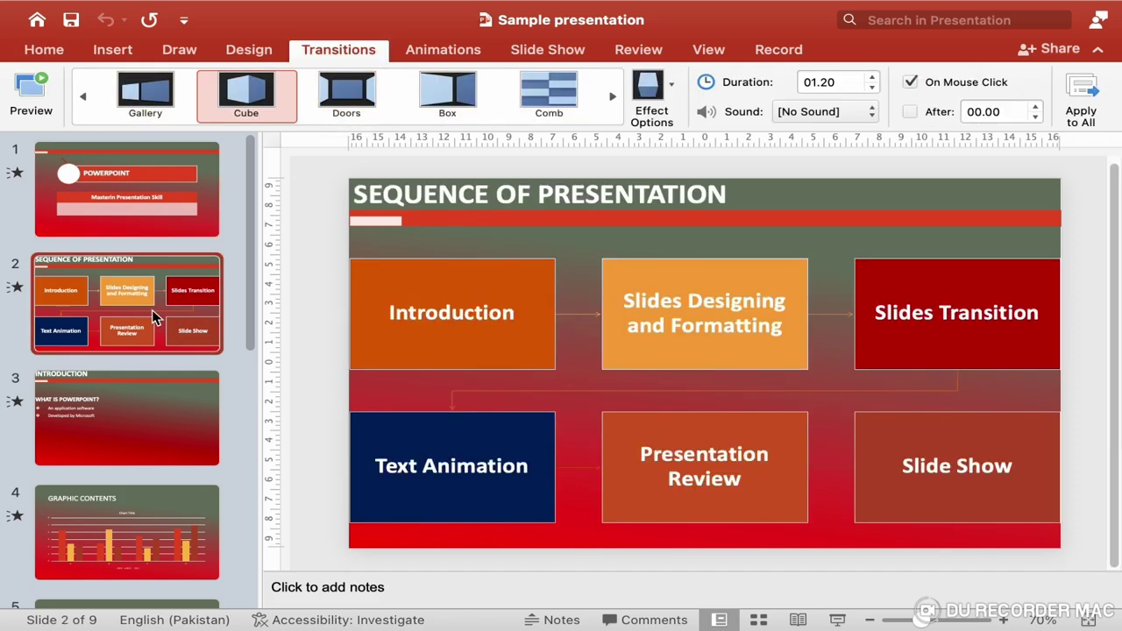
click(590, 390)
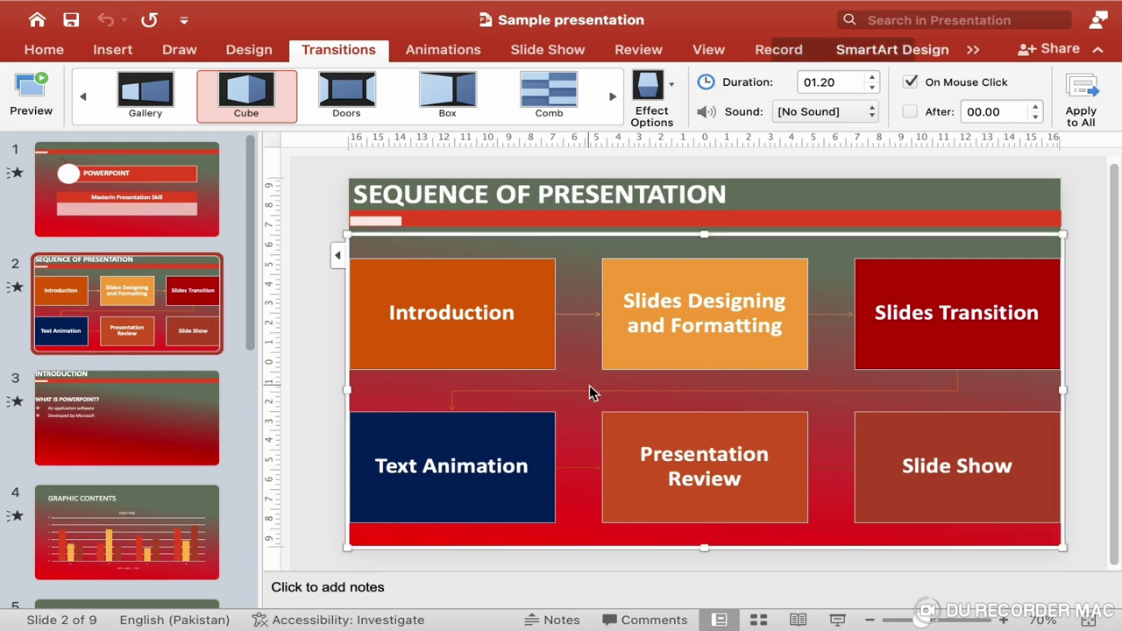
click(463, 50)
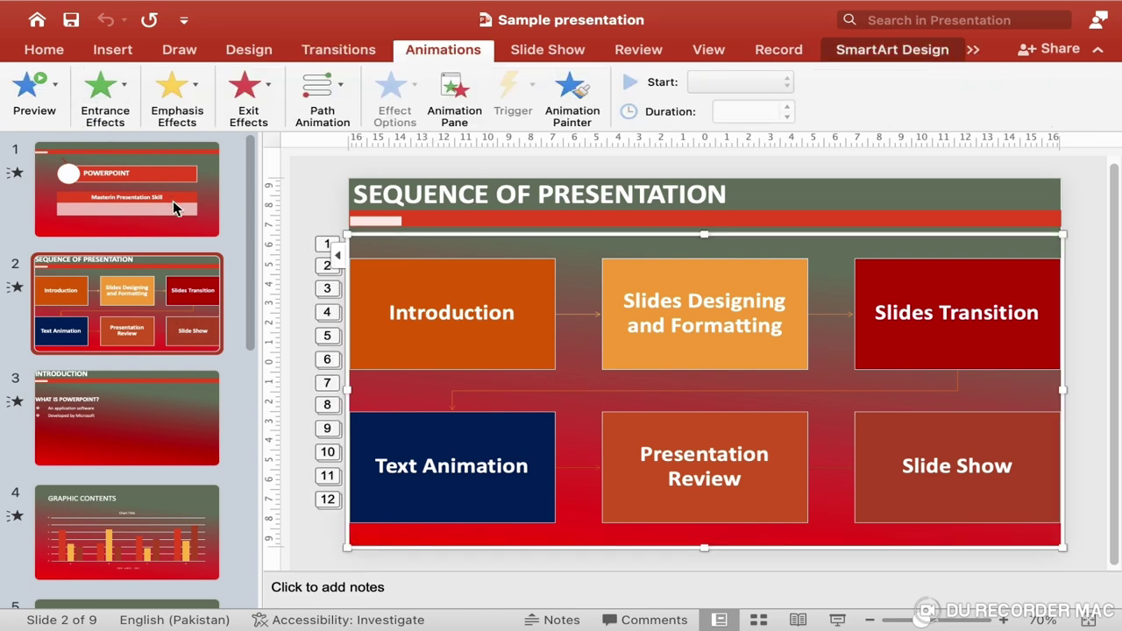
click(173, 201)
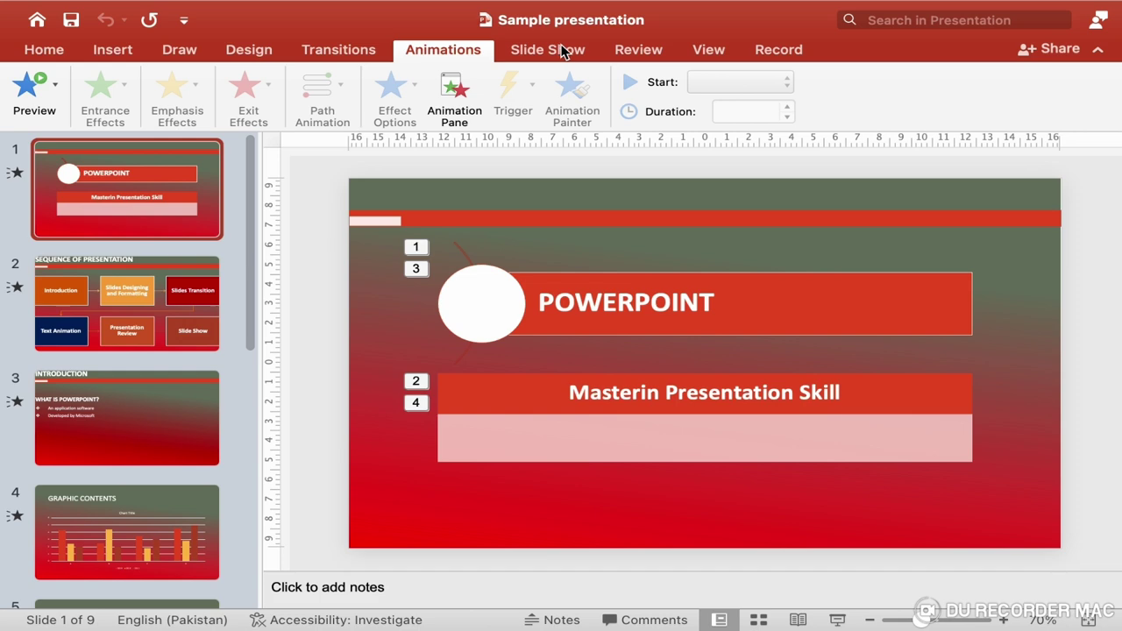
click(563, 51)
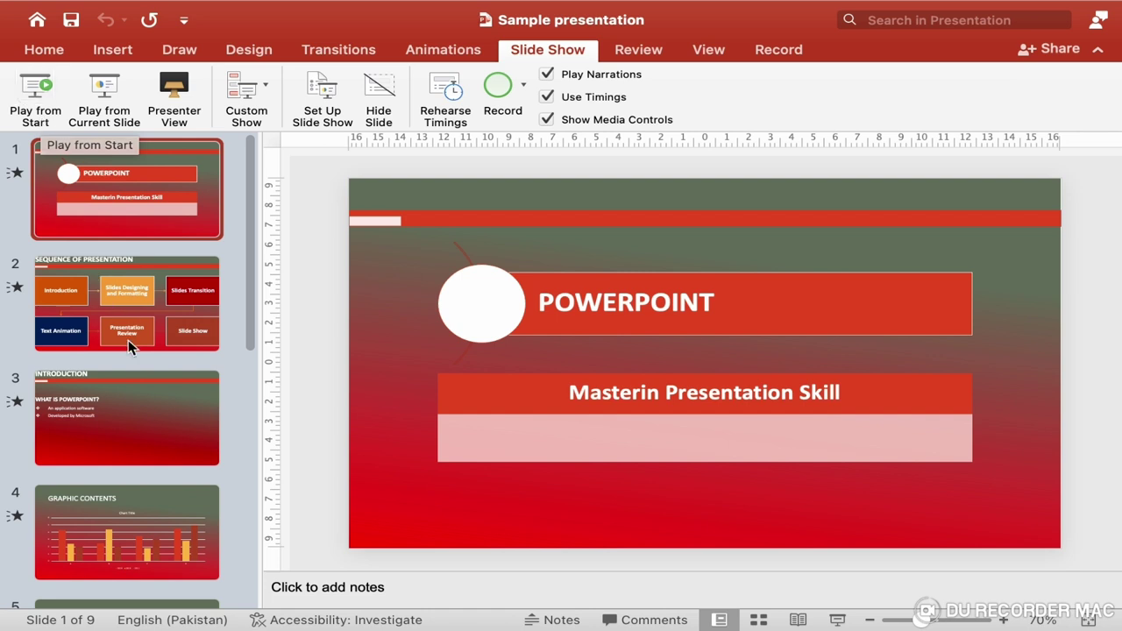
Step: Open slide 3, 'INTRODUCTION', in the editor
click(136, 441)
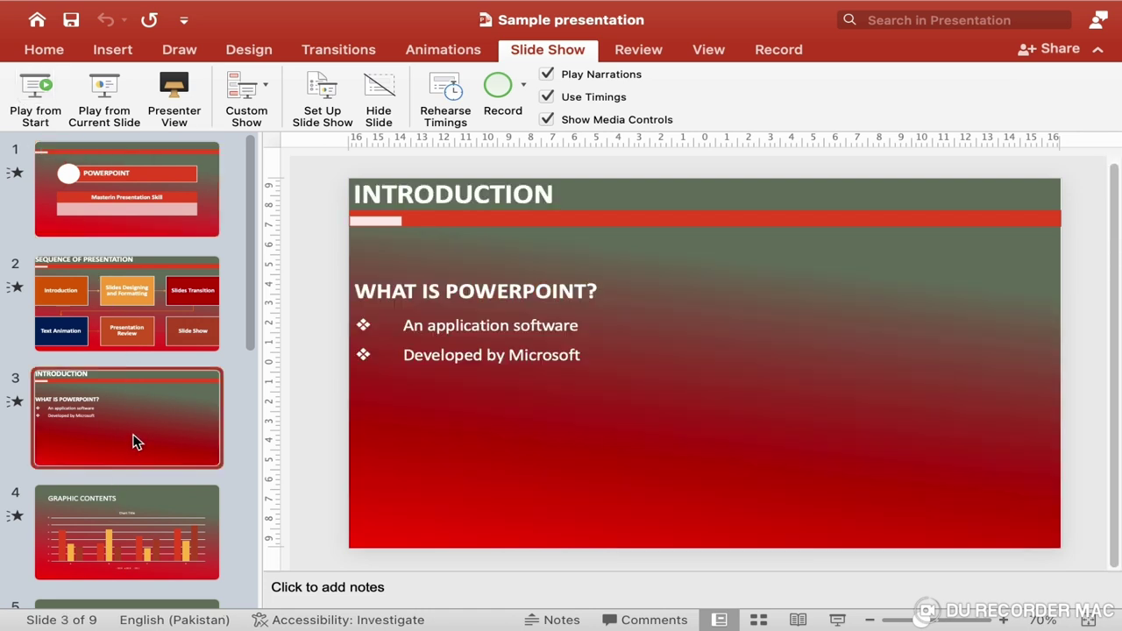
Step: Play the show from the beginning, then end it with Esc
click(35, 97)
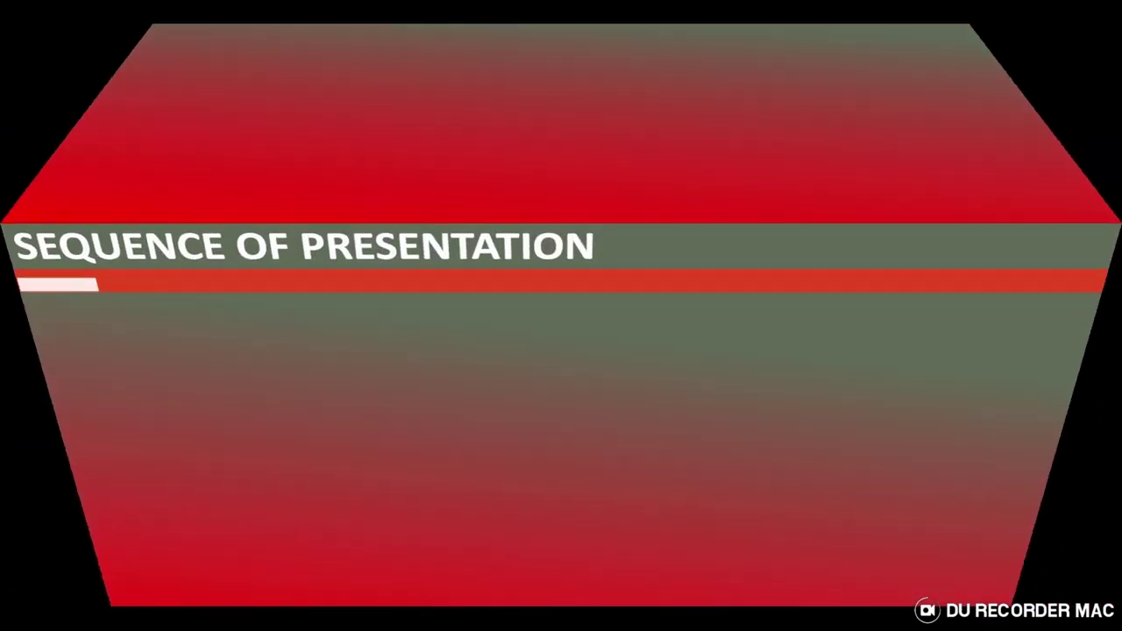
key(Escape)
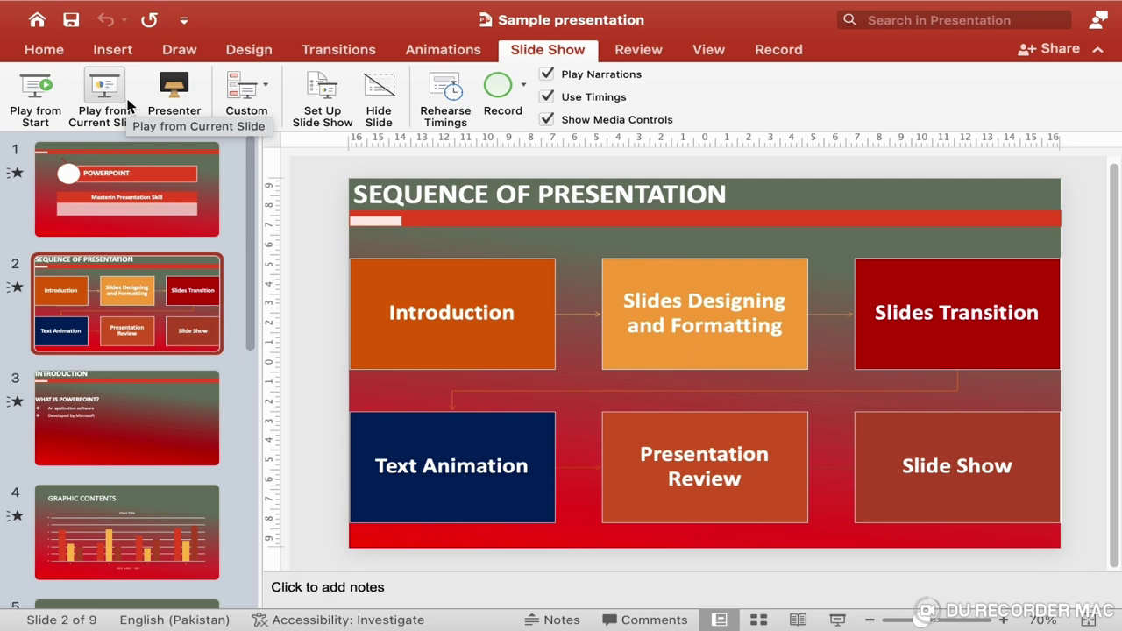
Step: Play the show from slide 4, 'GRAPHIC CONTENTS', then exit back to editing it
click(121, 523)
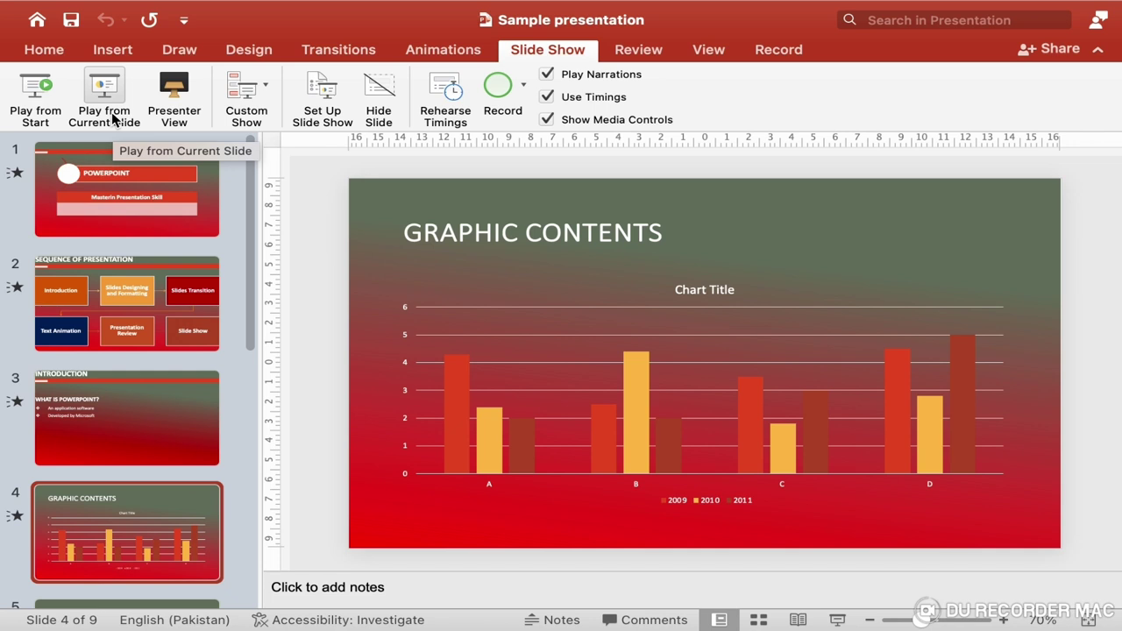
click(103, 96)
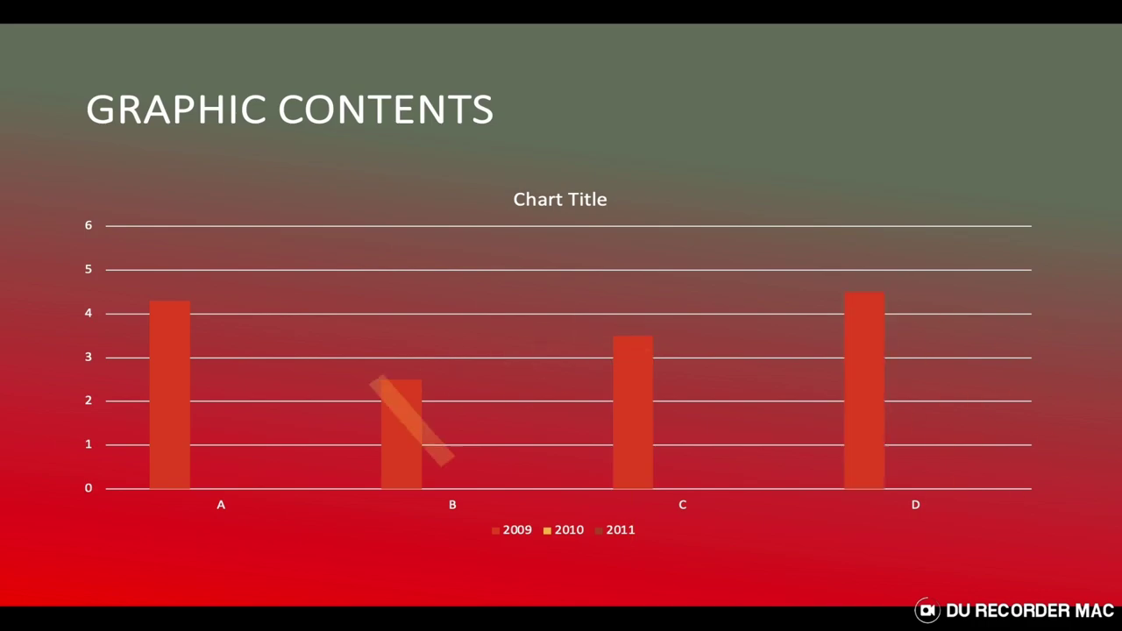
key(Escape)
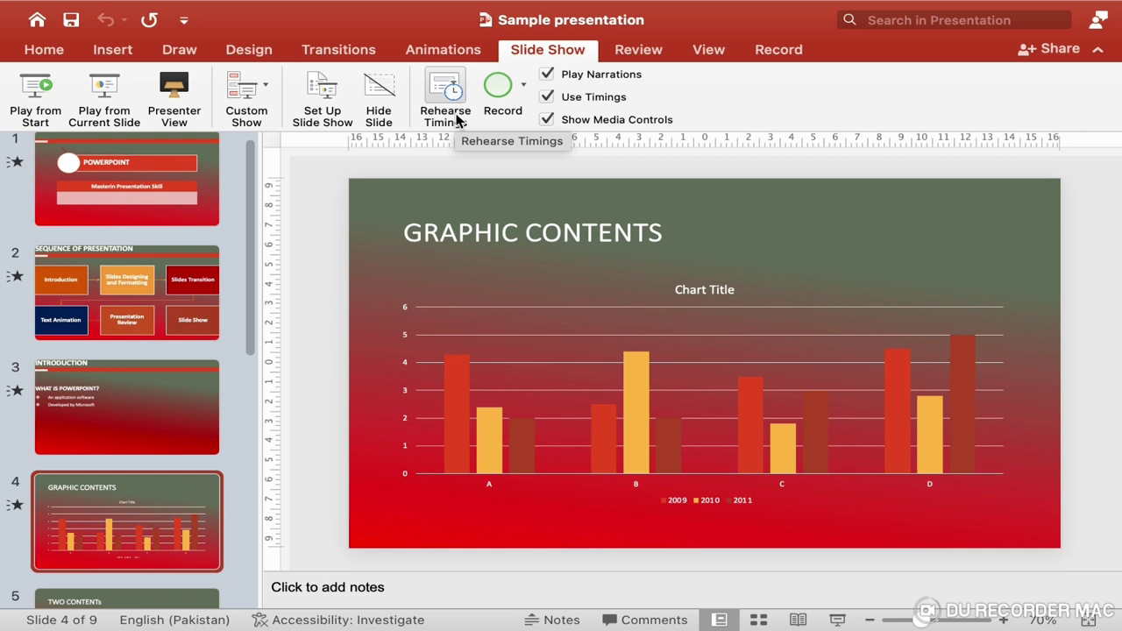
Step: Start Rehearse Timings from slide 1 and pause the rehearsal timer
click(129, 219)
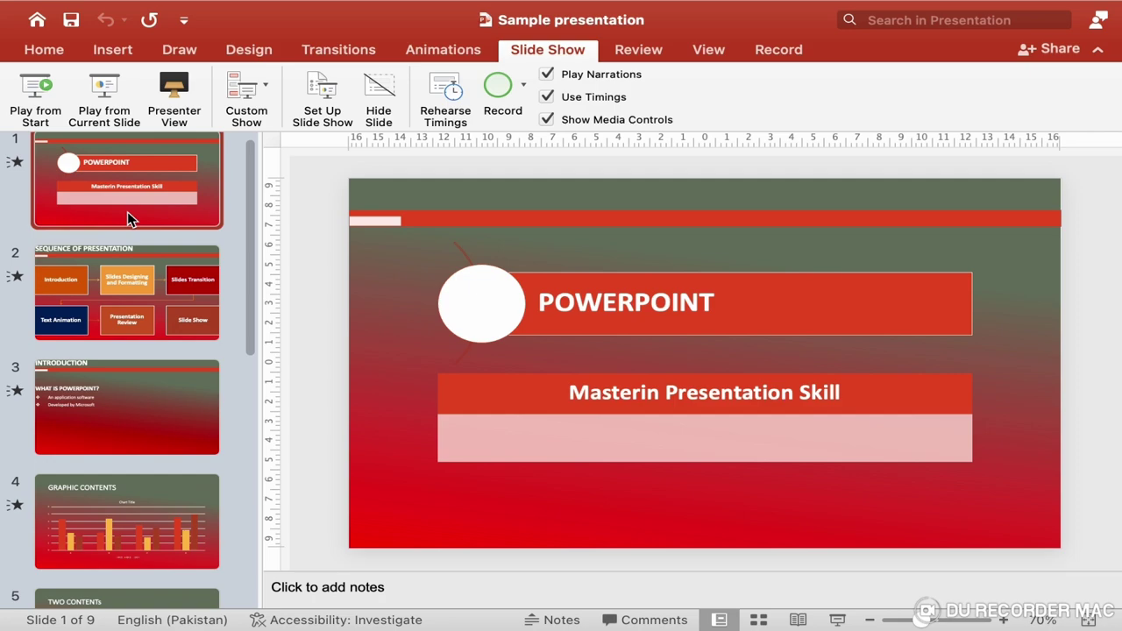
click(448, 120)
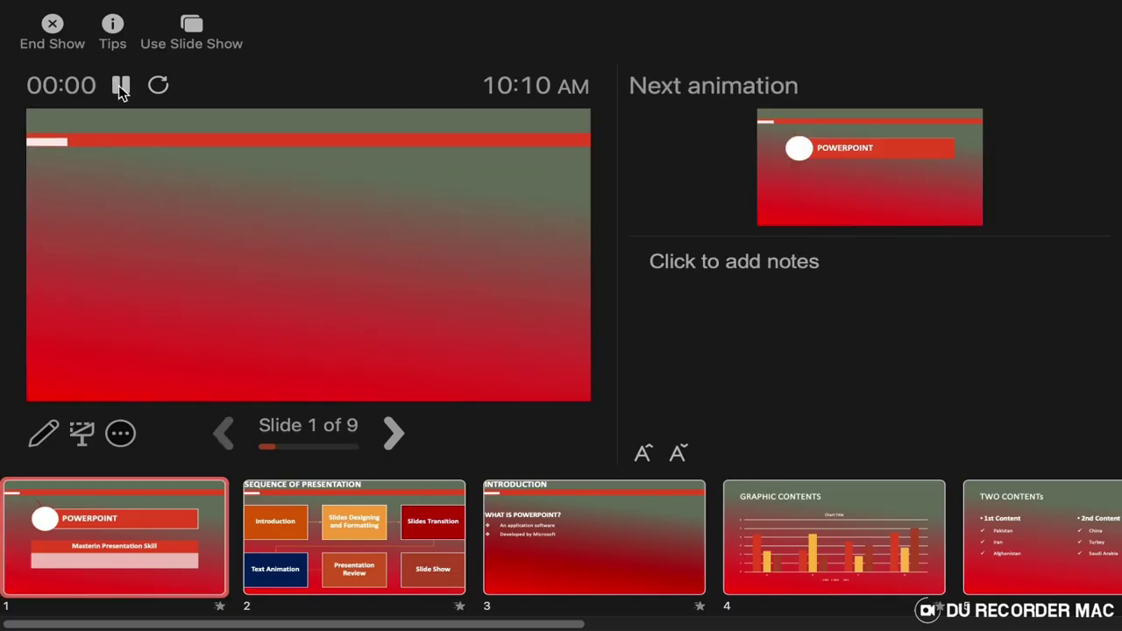
click(121, 87)
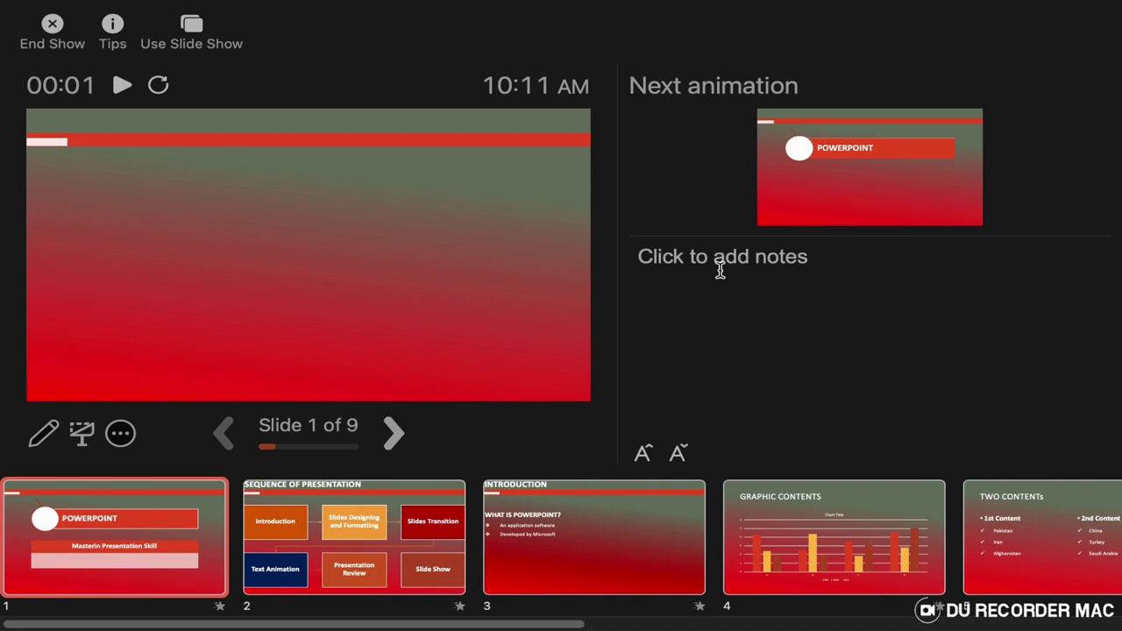
Step: Add the speaker note 'This is the 1st slide' and resume the timer
click(720, 271)
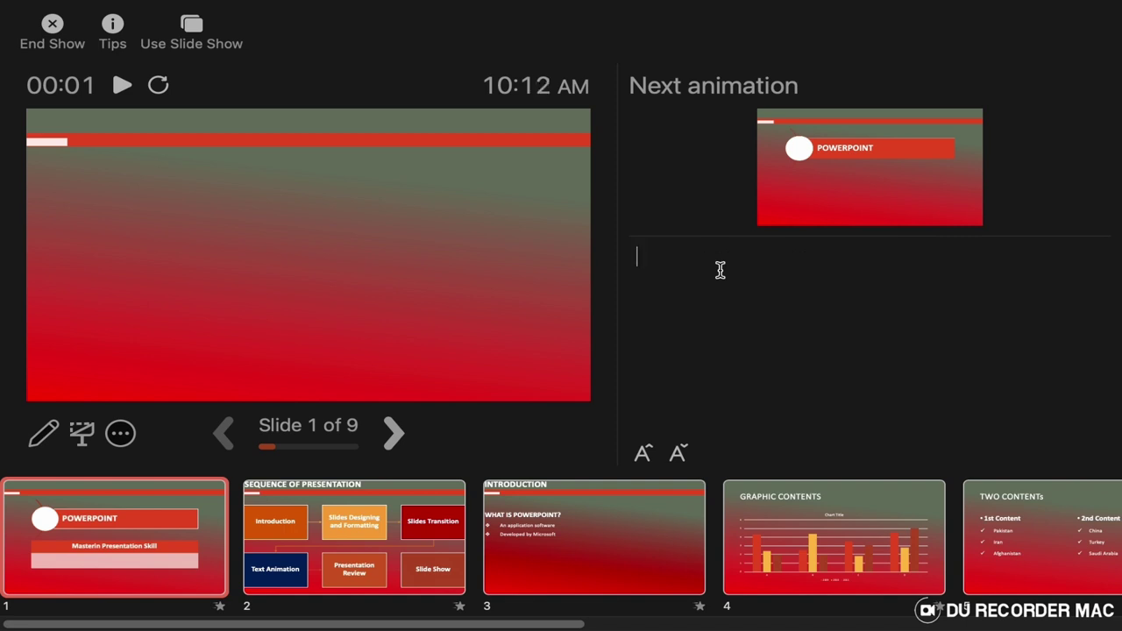
text(This is the )
text(1st)
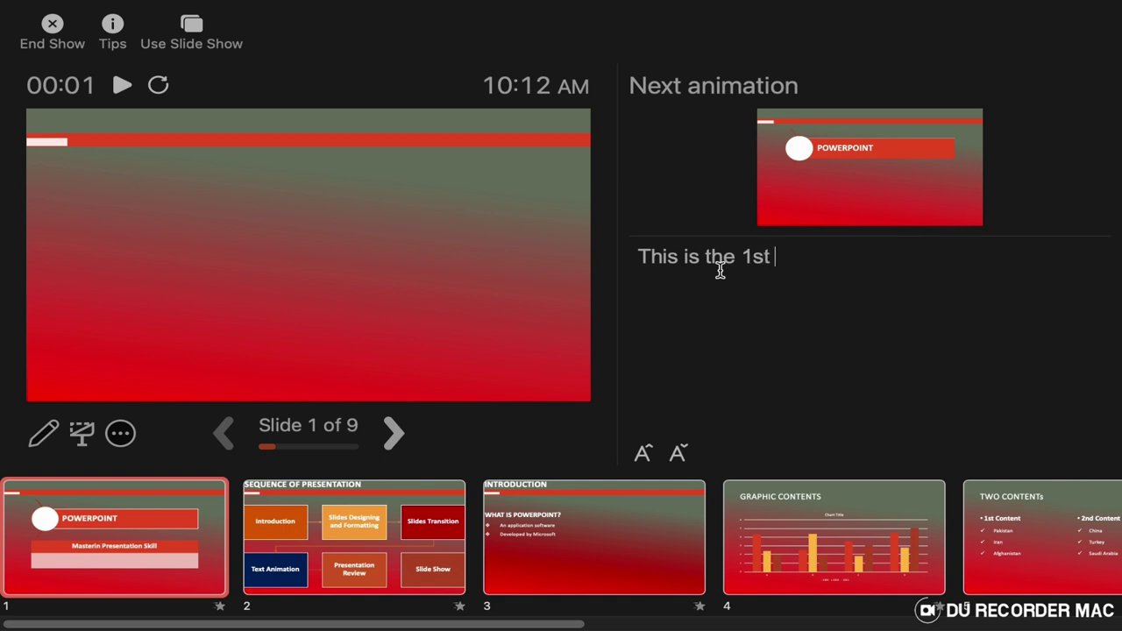
text( slide)
click(123, 85)
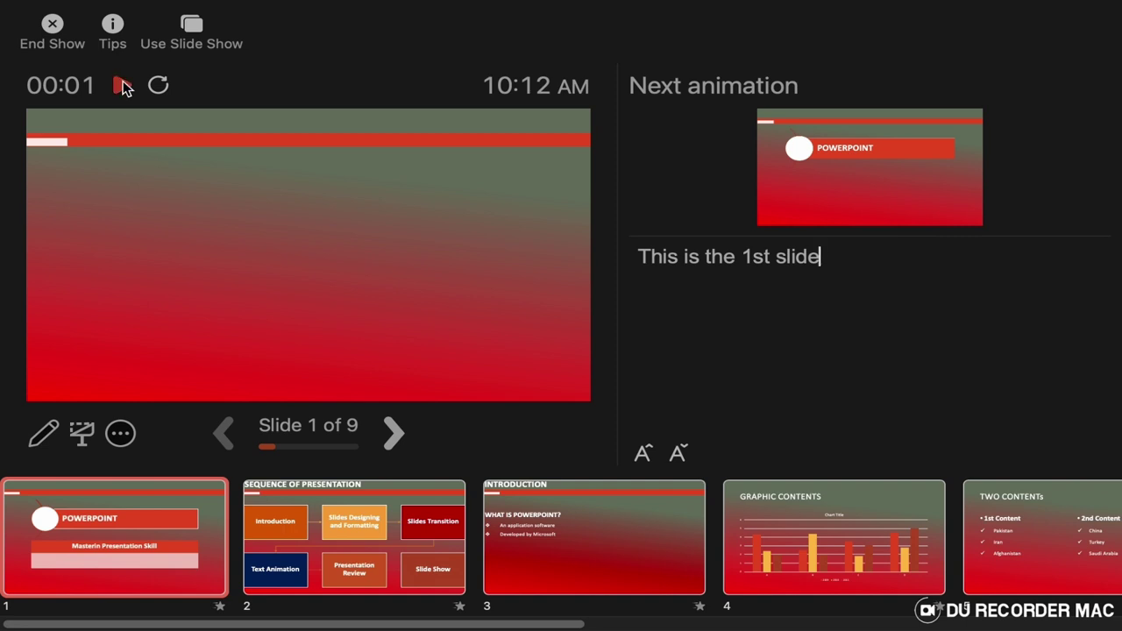
Step: Play the POWERPOINT title and subtitle entrance and exit animations
click(392, 430)
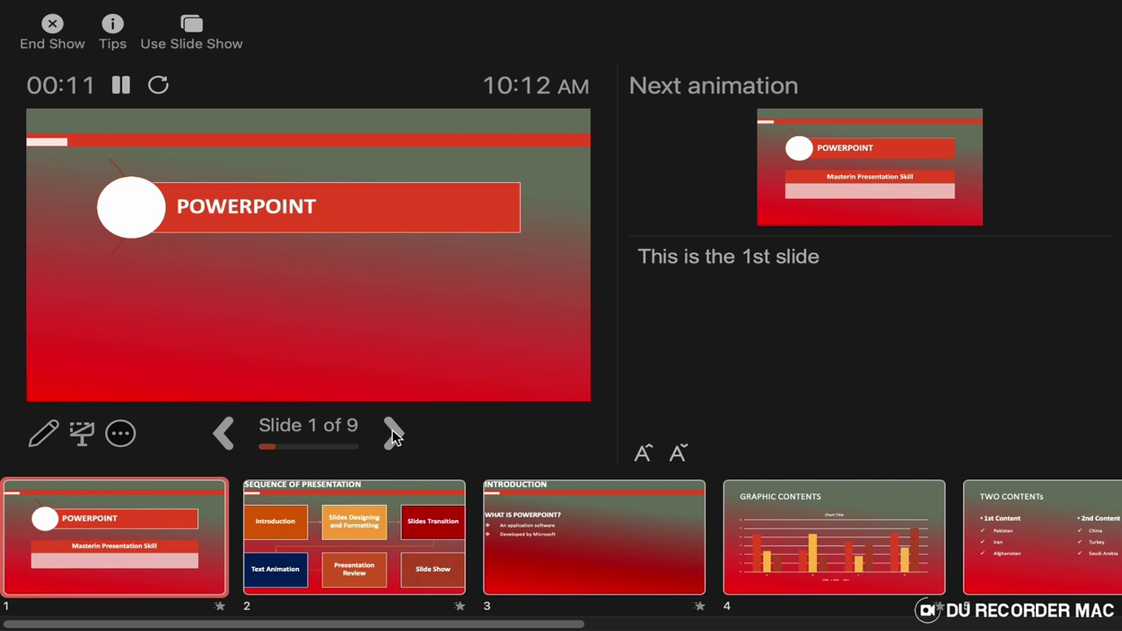
click(392, 429)
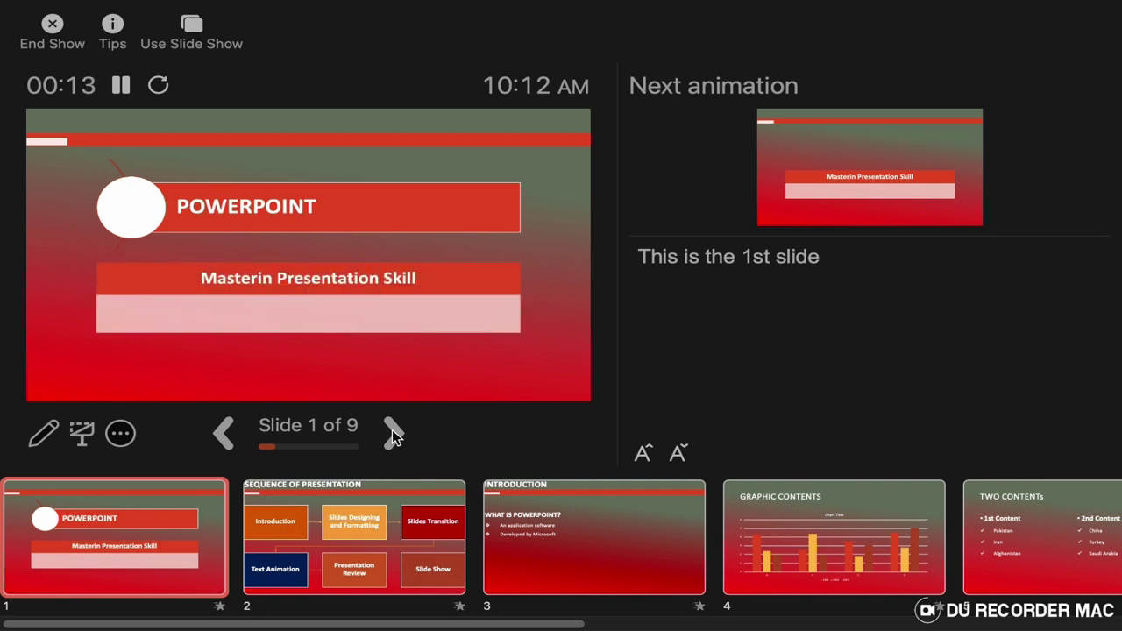
click(392, 430)
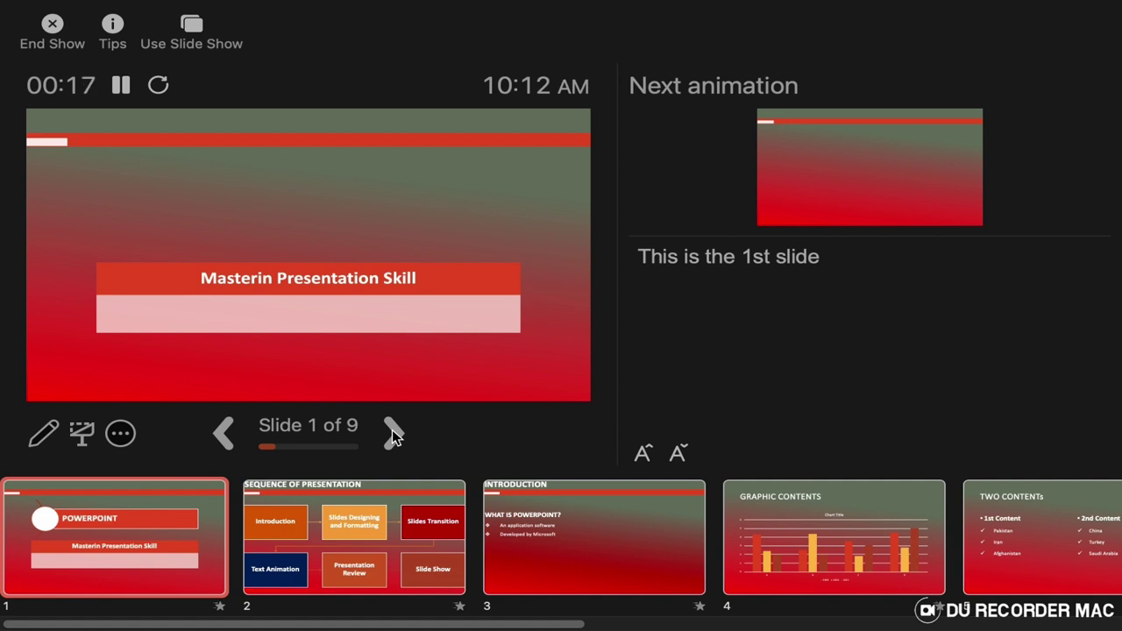
click(392, 430)
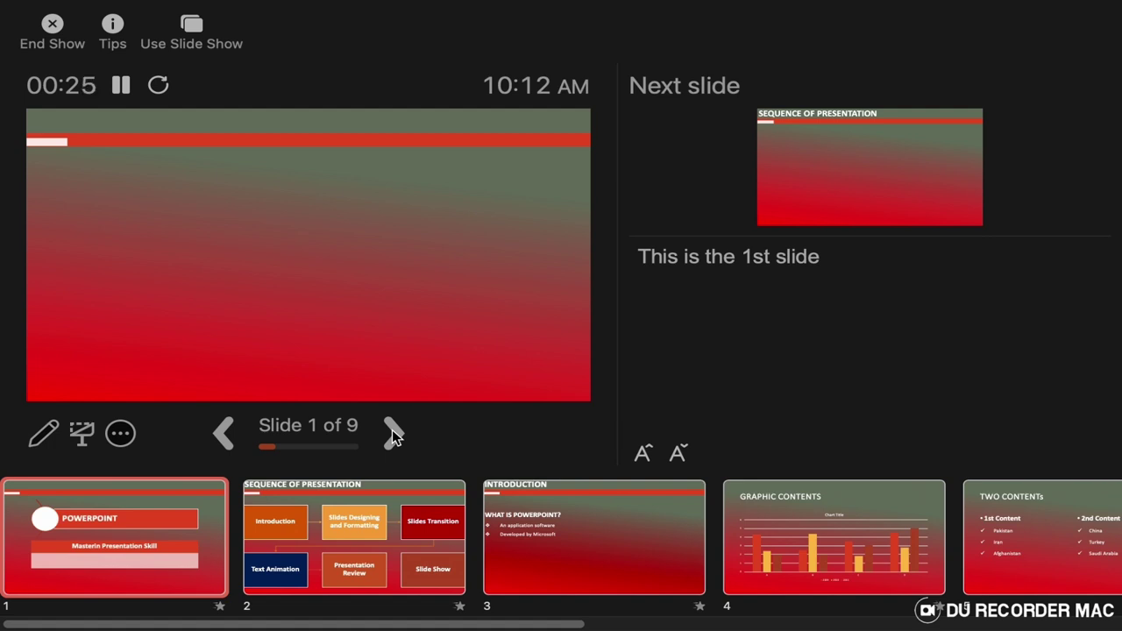
Step: Advance to slide 2 and build in all six sequence boxes, from Introduction to Slide Show
click(393, 433)
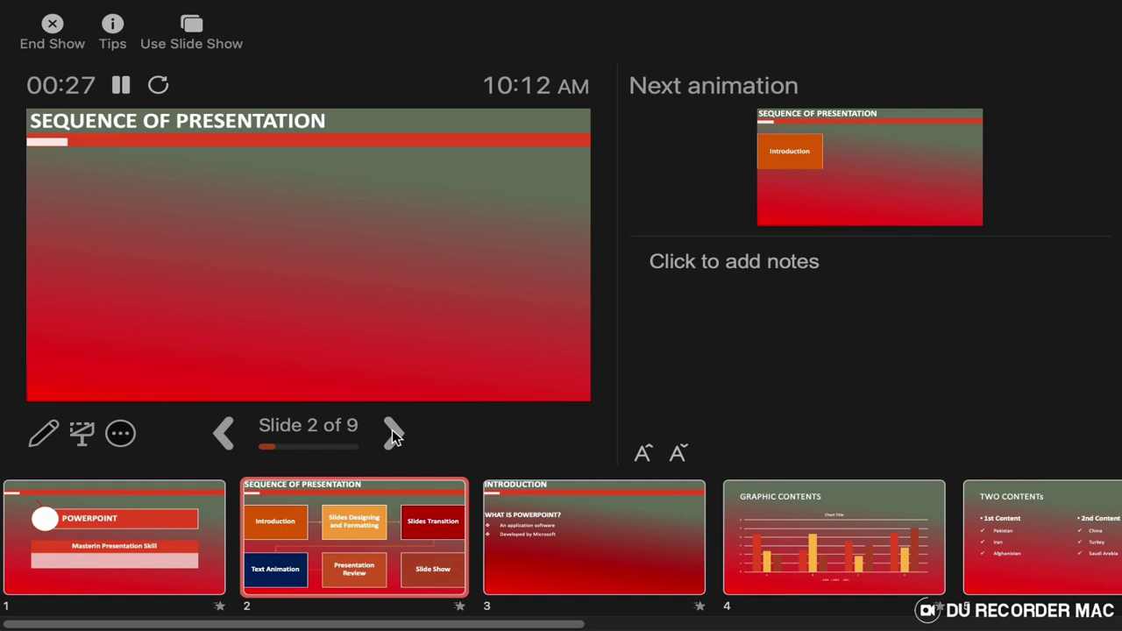
click(392, 433)
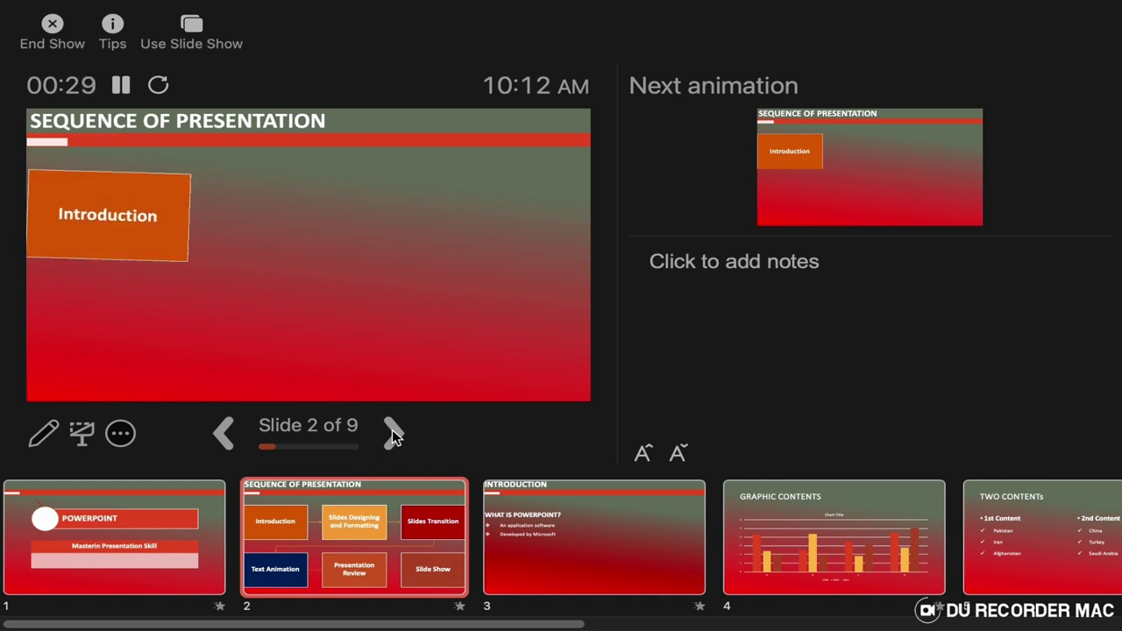
click(393, 433)
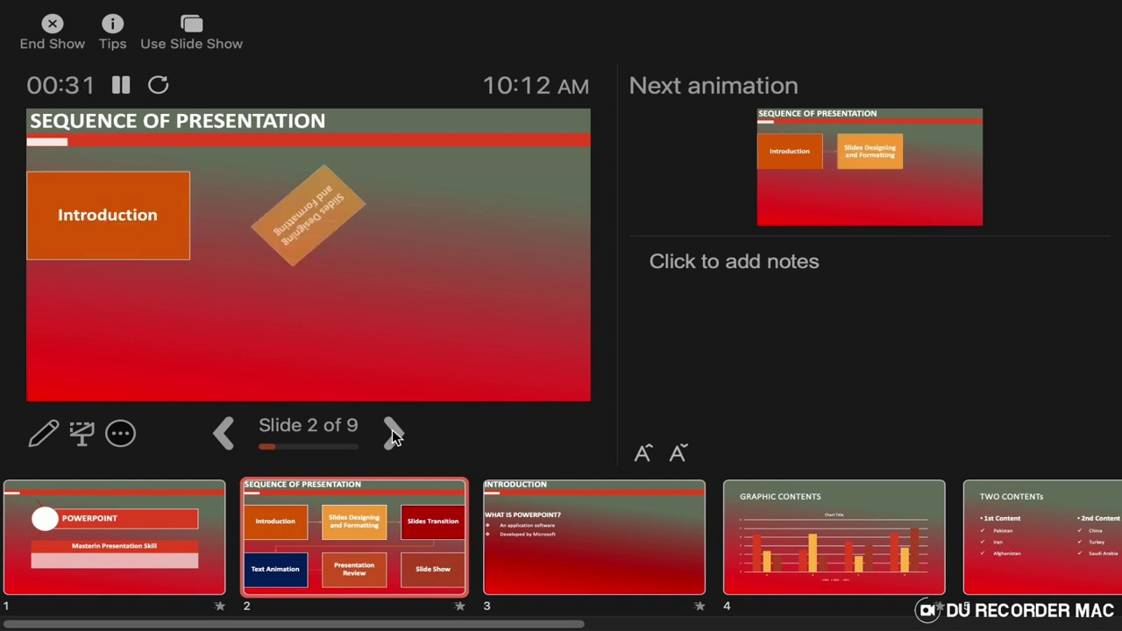
click(392, 433)
click(392, 433)
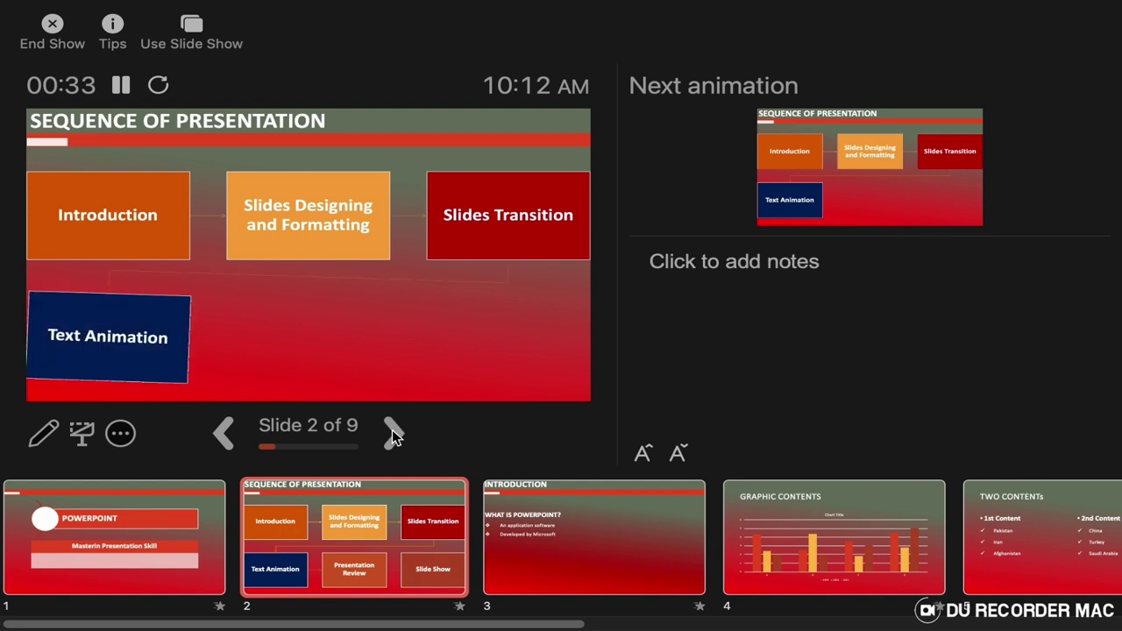
click(393, 433)
click(392, 433)
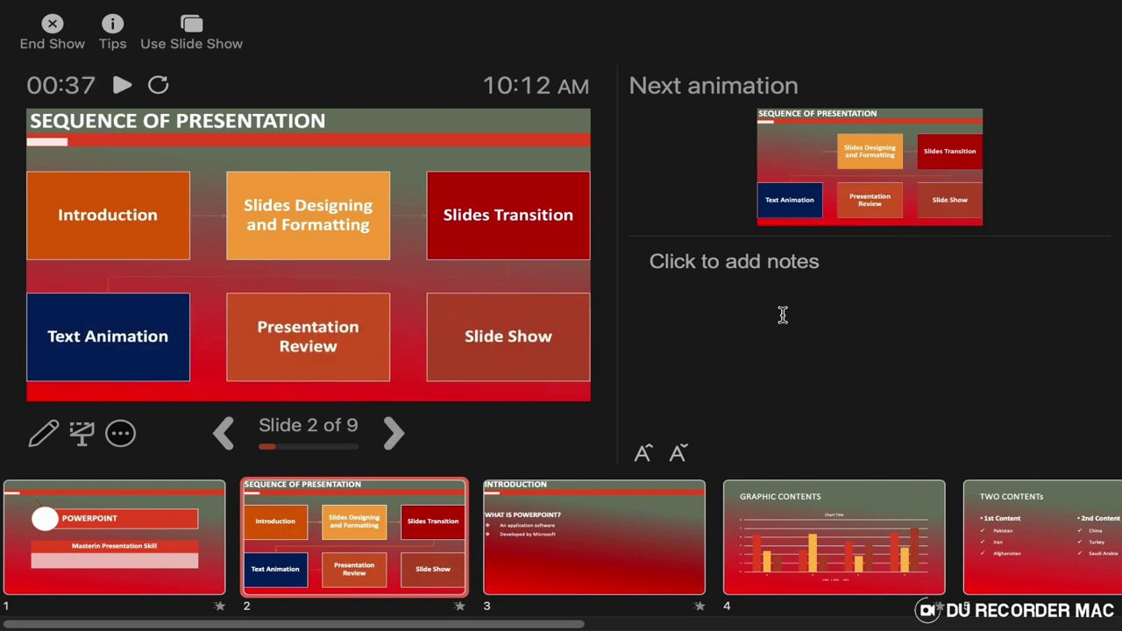
Step: Add slide 2's note about setting forth the presentation's sequence, then resume the timer
click(746, 275)
text(This is the)
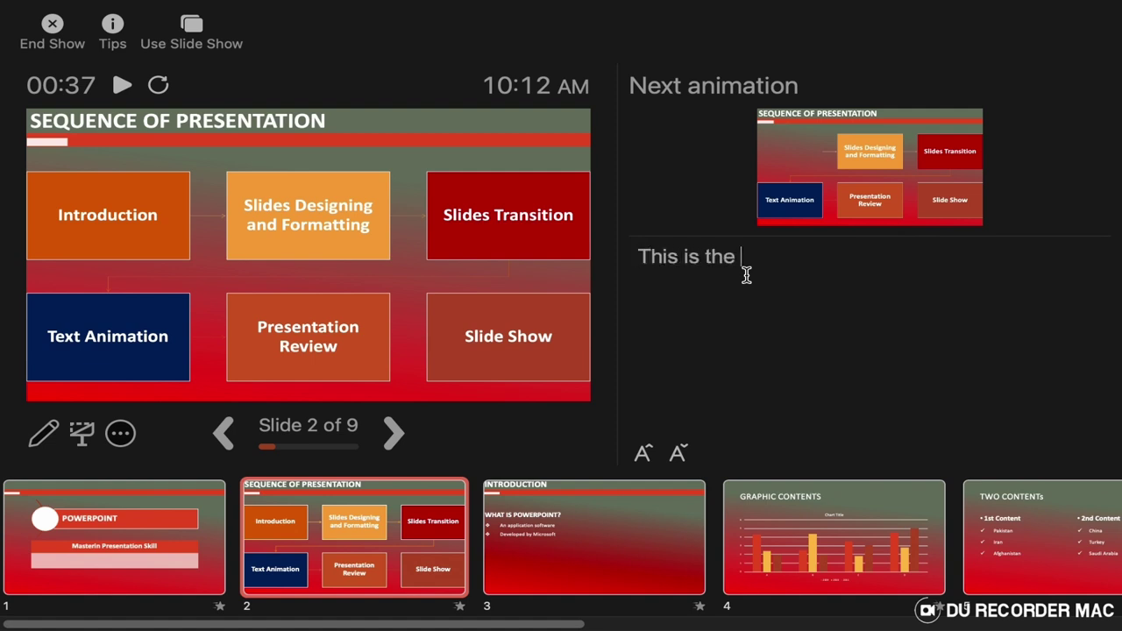
text(seq)
text(uence slide. It put)
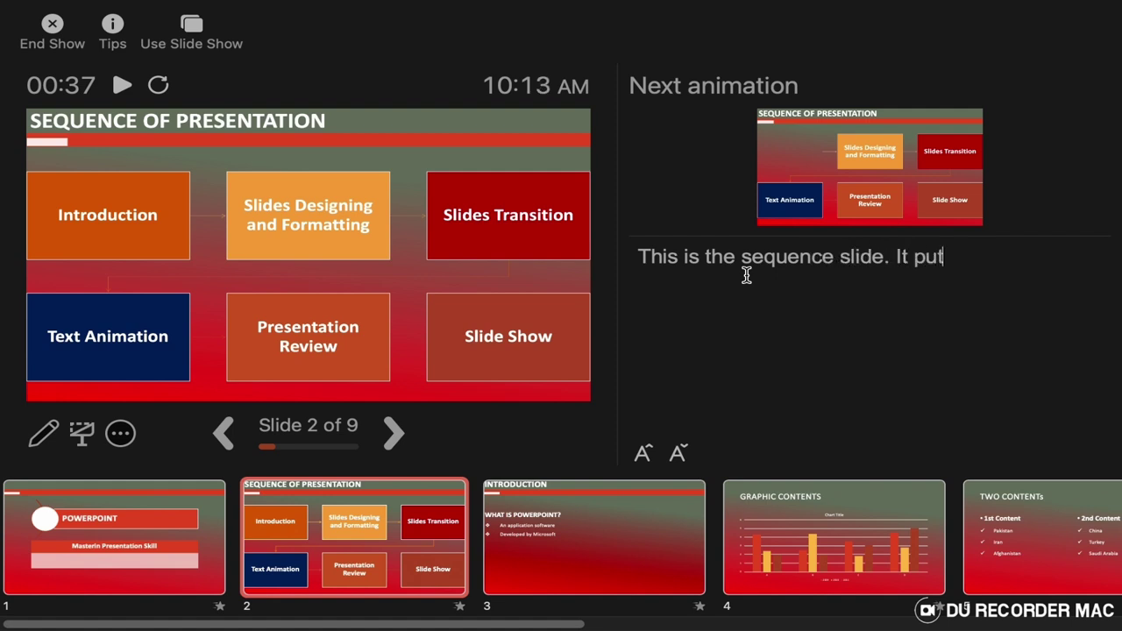
text( forth the sequ)
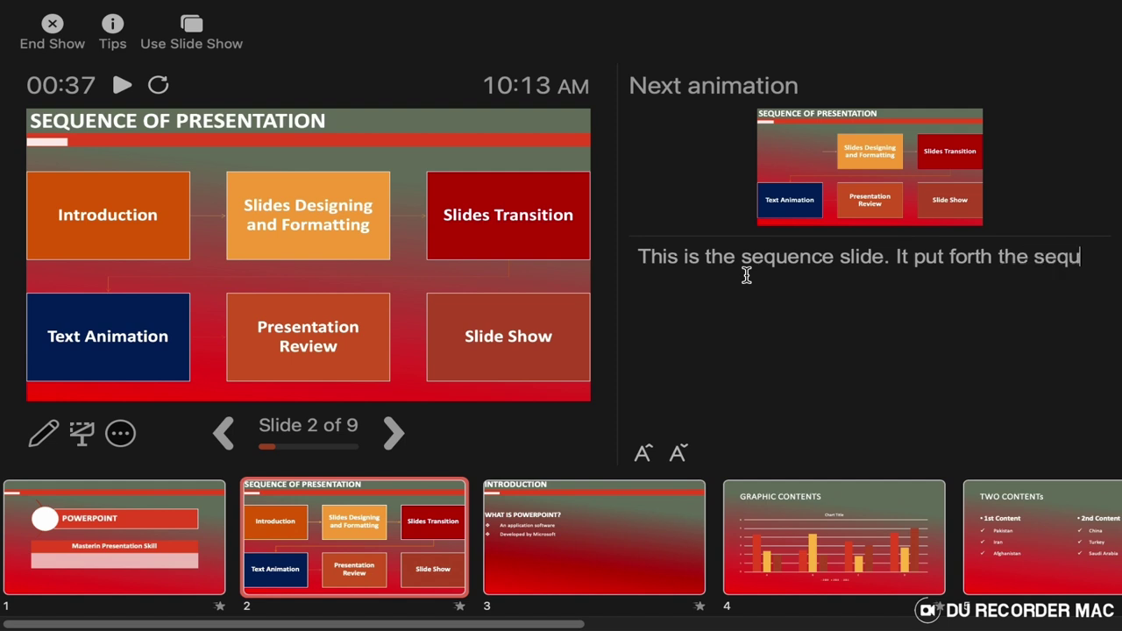
text(ence of the pre)
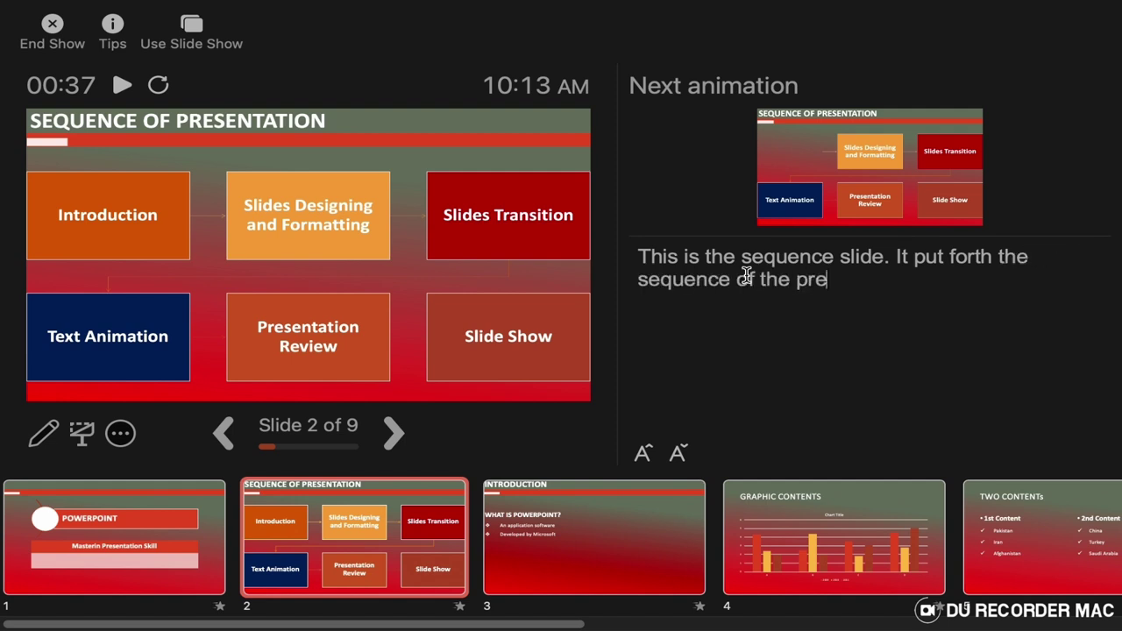
text(sentation)
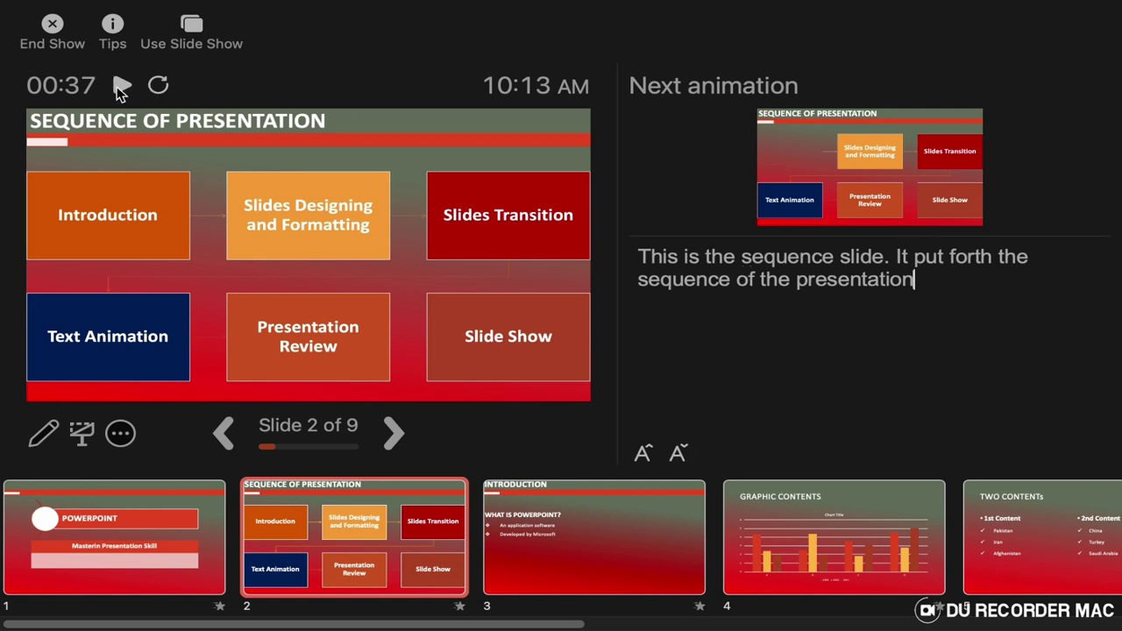
click(122, 85)
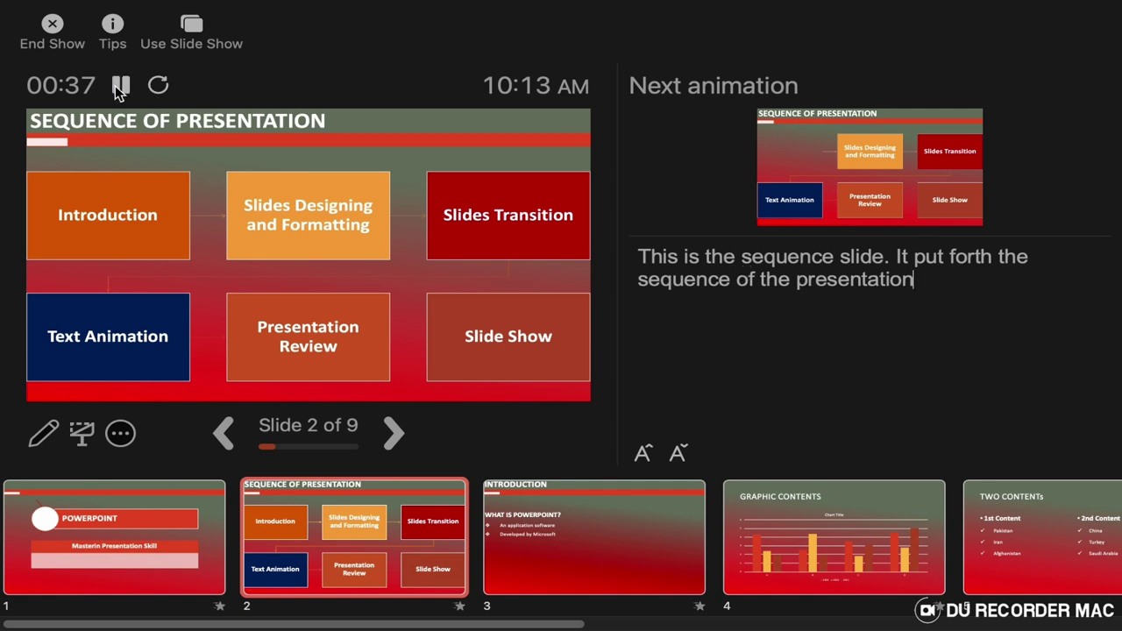
Step: Play the exit animations for all six of slide 2's boxes
click(393, 433)
click(394, 433)
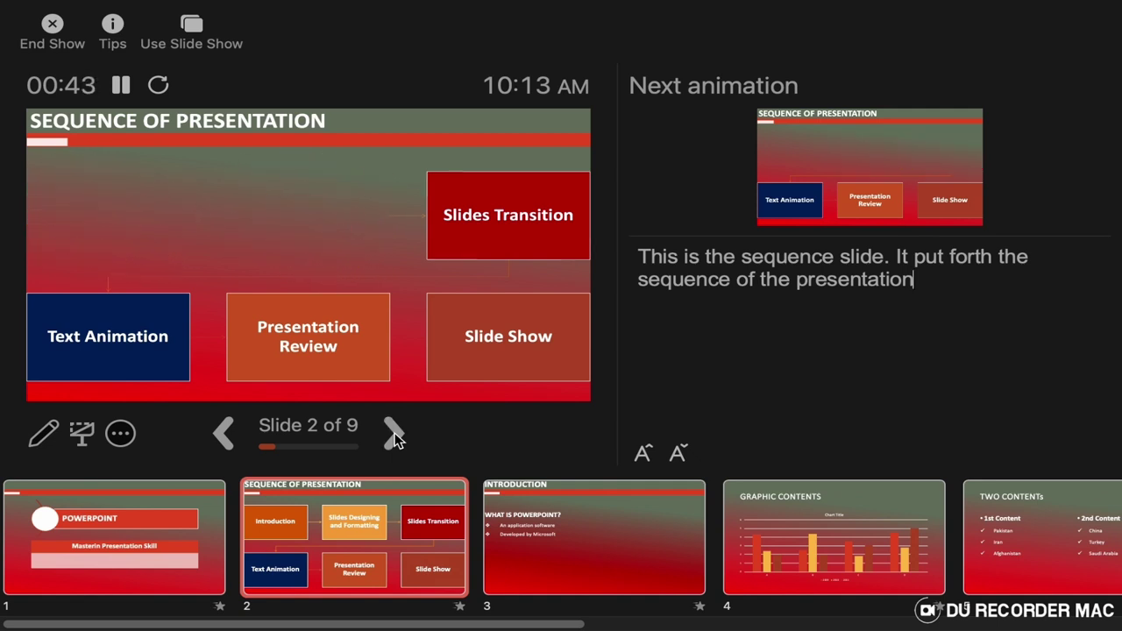
click(393, 433)
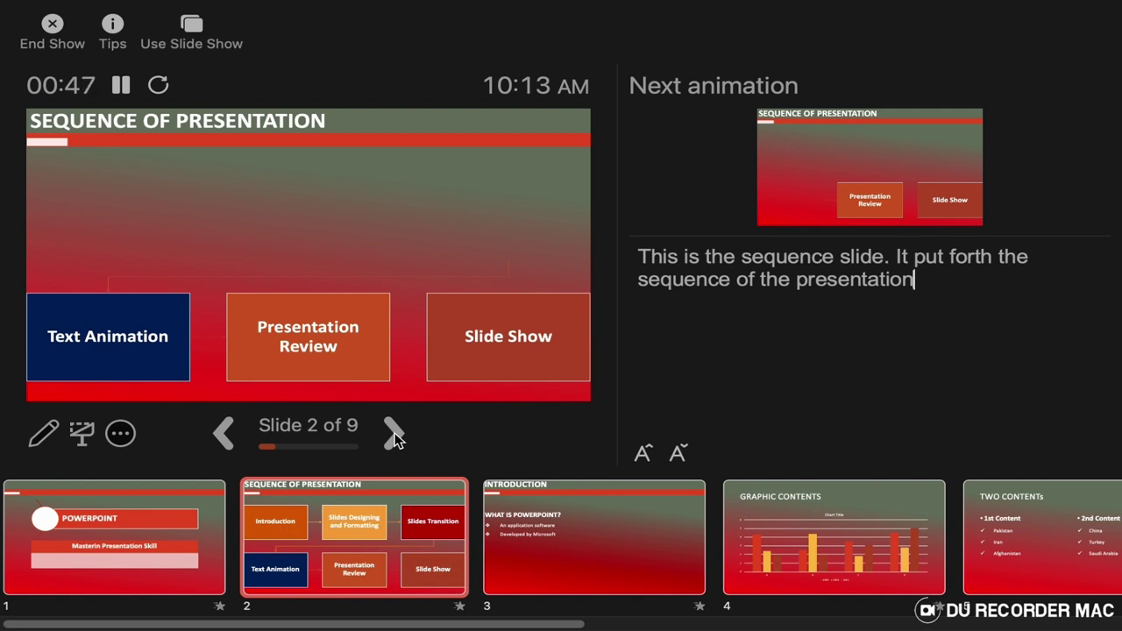
click(394, 433)
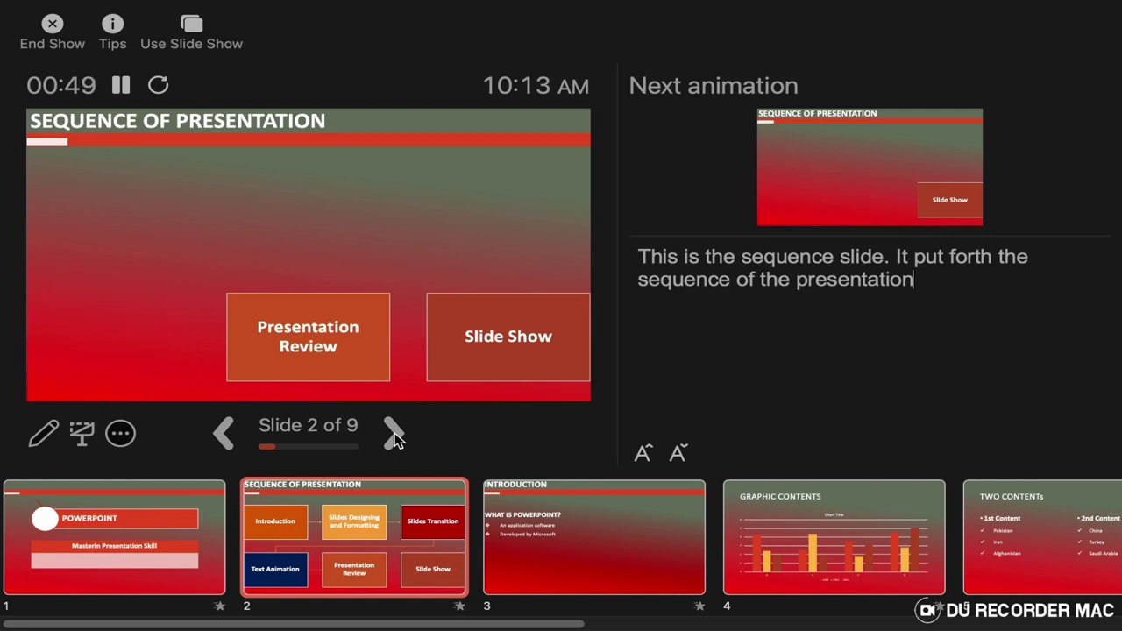
click(394, 433)
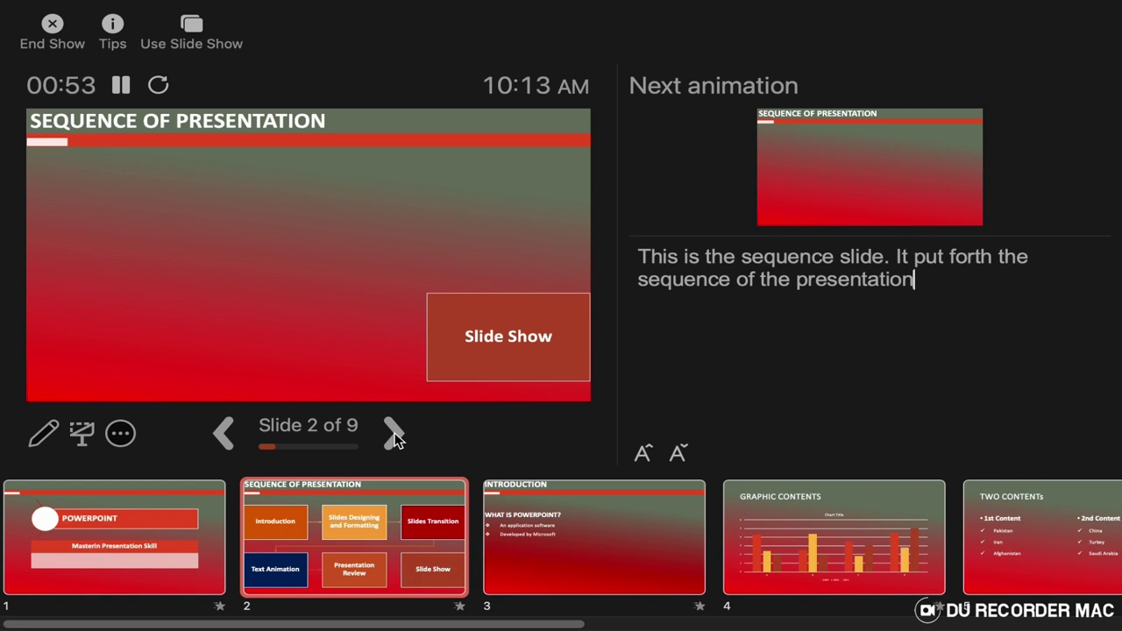
click(394, 433)
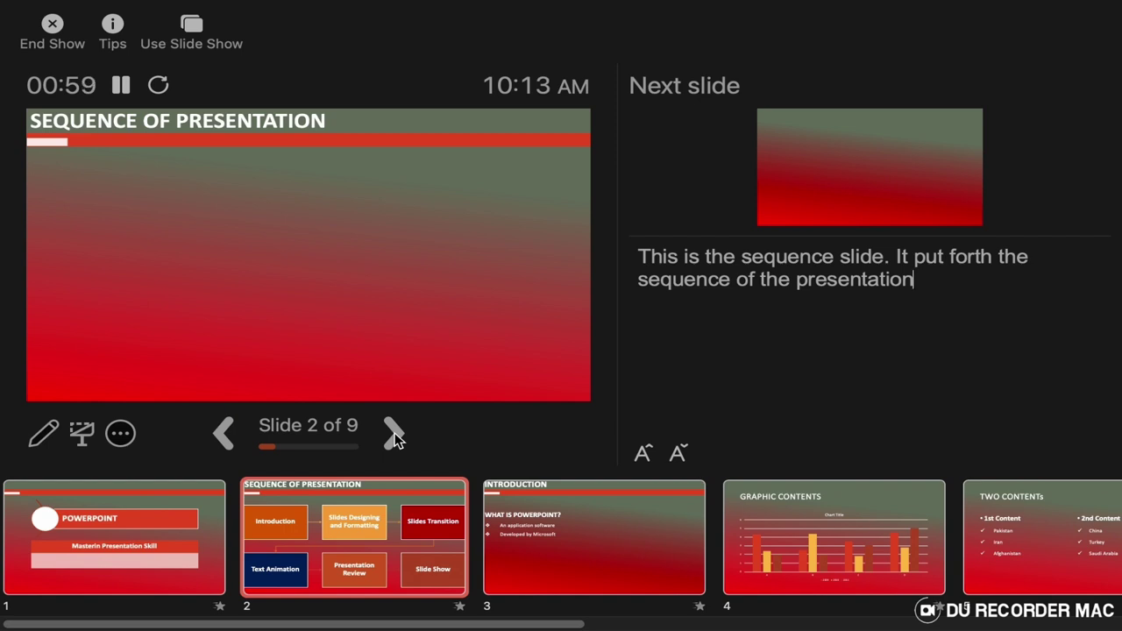
Step: Advance to slide 3 and run its INTRODUCTION title and bullets in and out
click(393, 433)
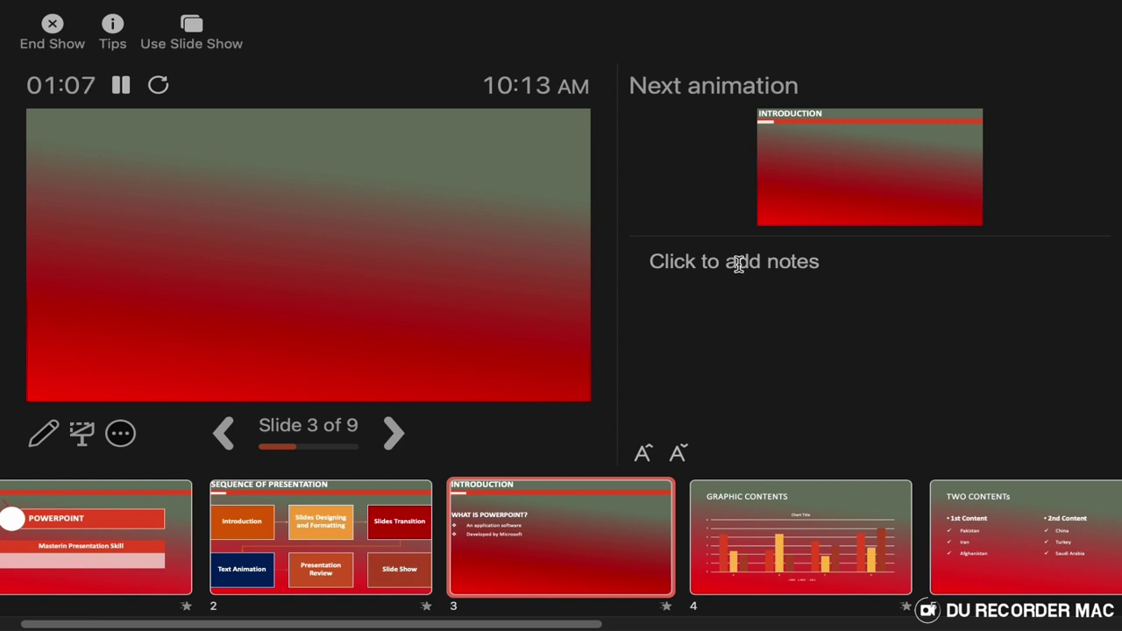
click(393, 443)
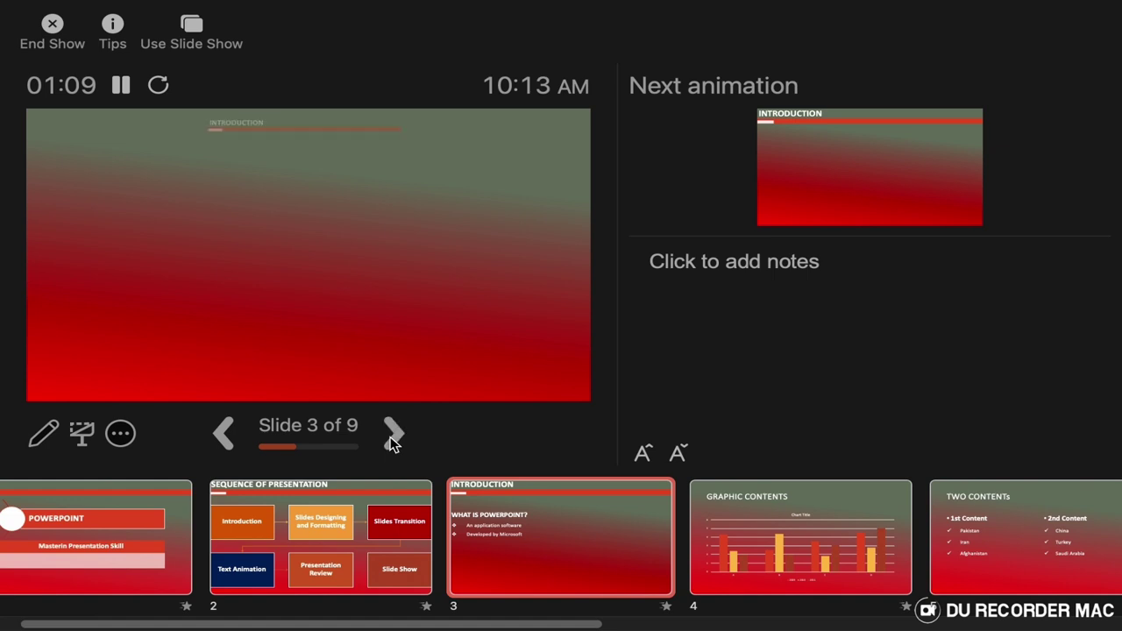
click(393, 442)
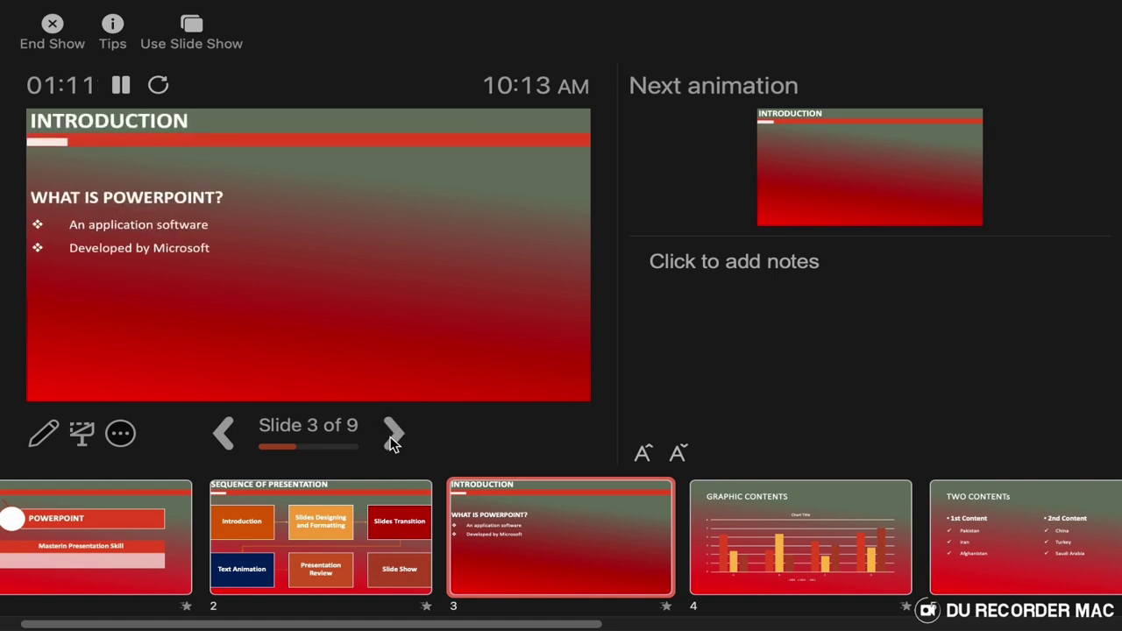
click(393, 443)
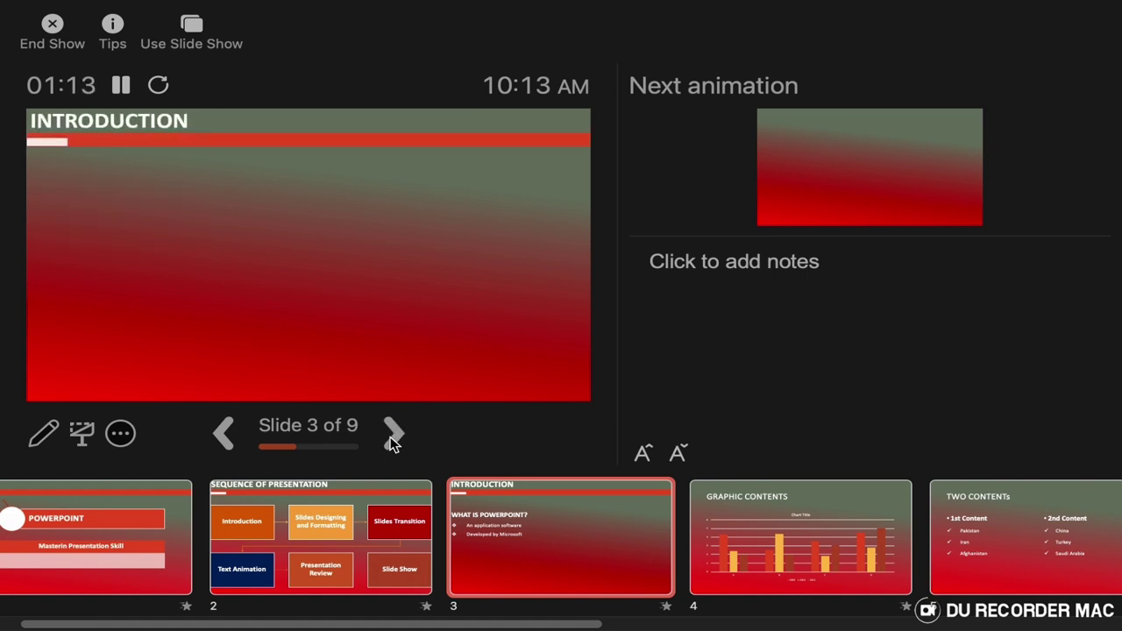
click(393, 442)
Step: Advance to slide 4 and bring in the GRAPHIC CONTENTS title and chart axes
click(393, 443)
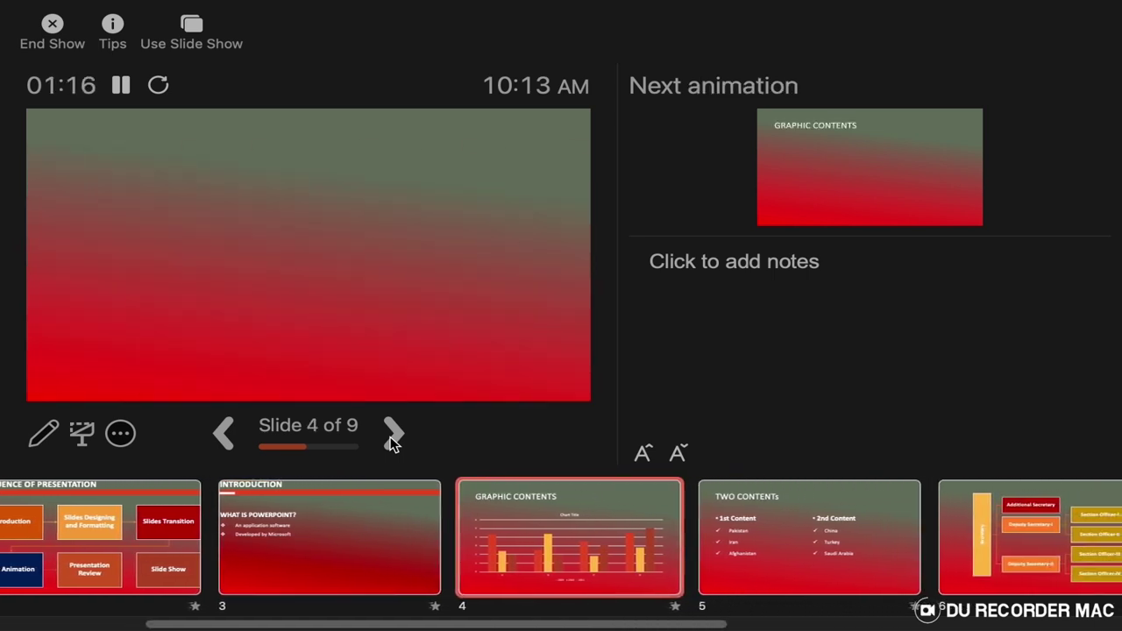
click(393, 443)
click(393, 442)
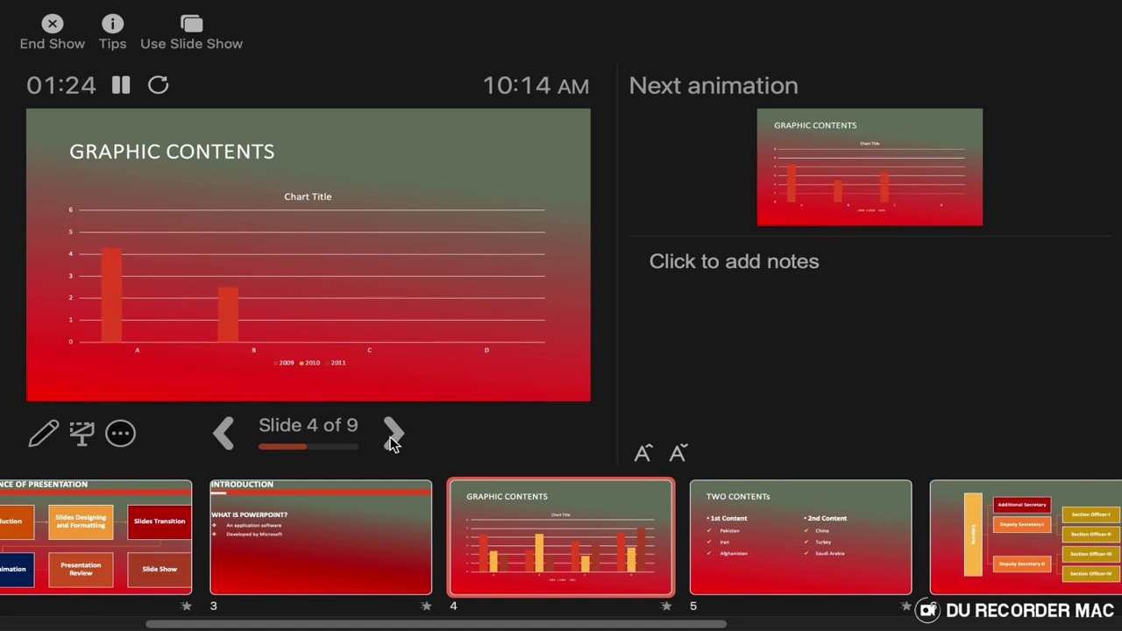
Step: Animate in the 2009, 2010 and 2011 chart bars category by category
click(392, 443)
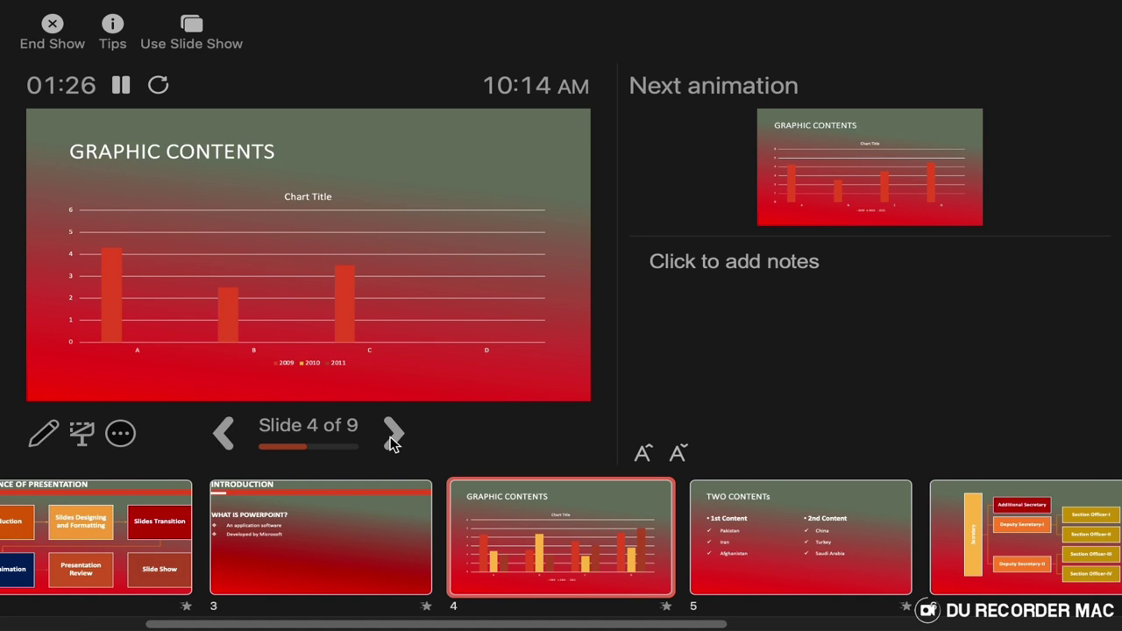
click(393, 443)
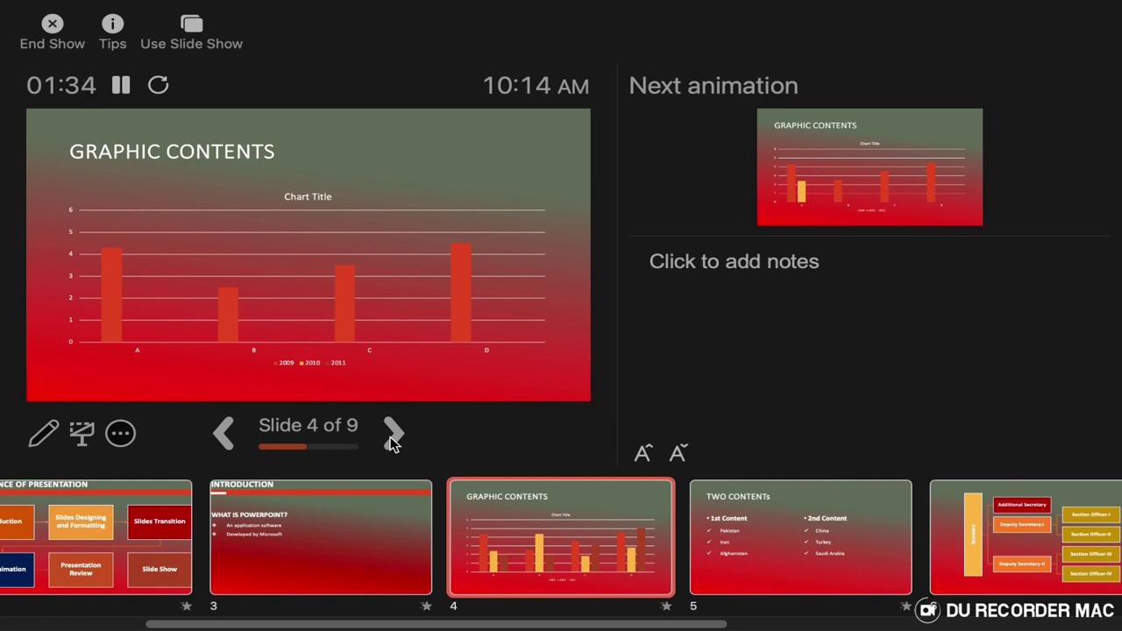
click(392, 443)
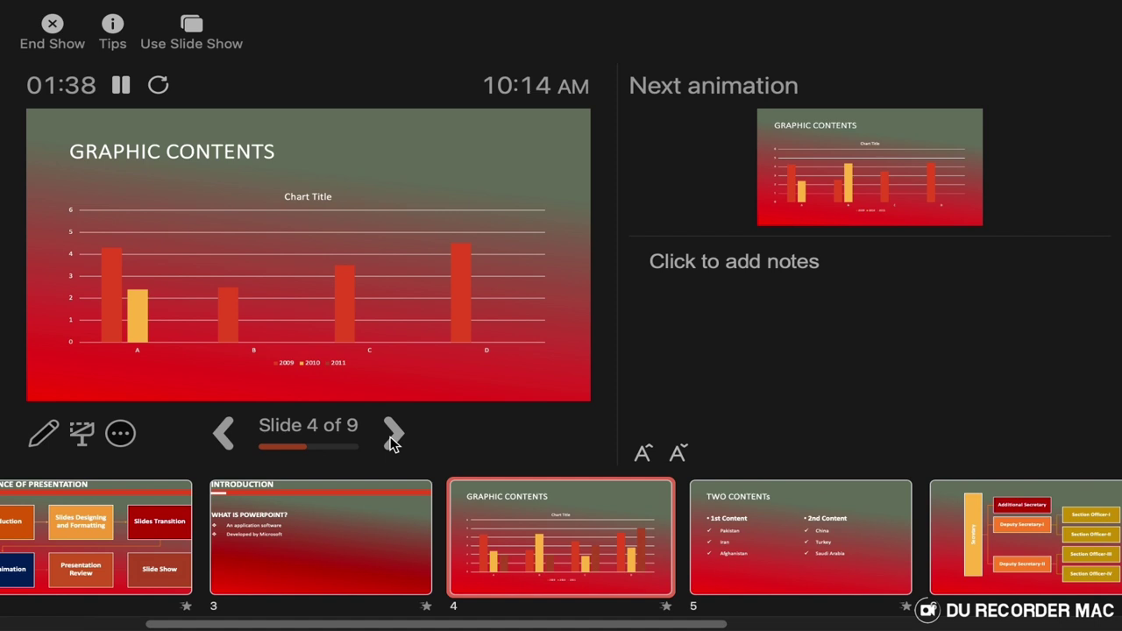
click(393, 443)
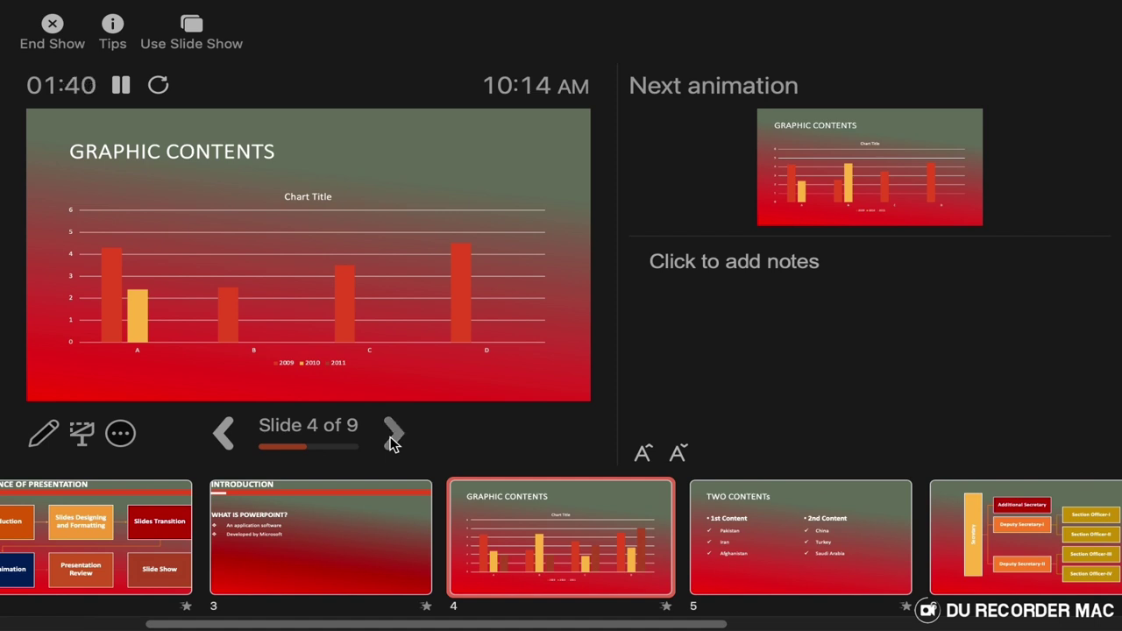
click(393, 443)
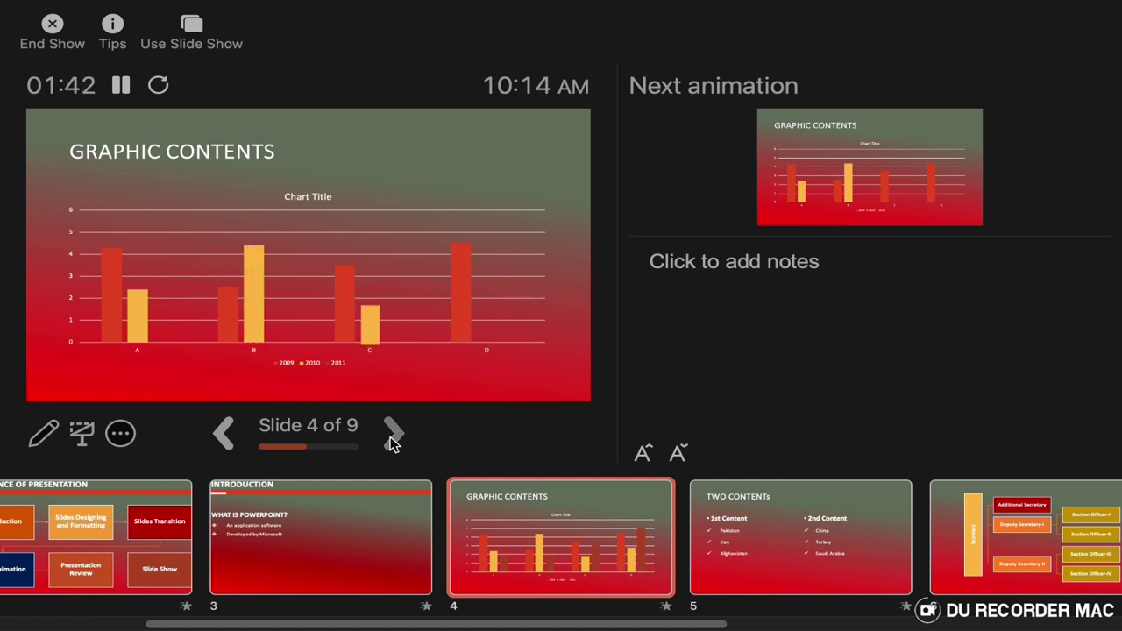
click(393, 443)
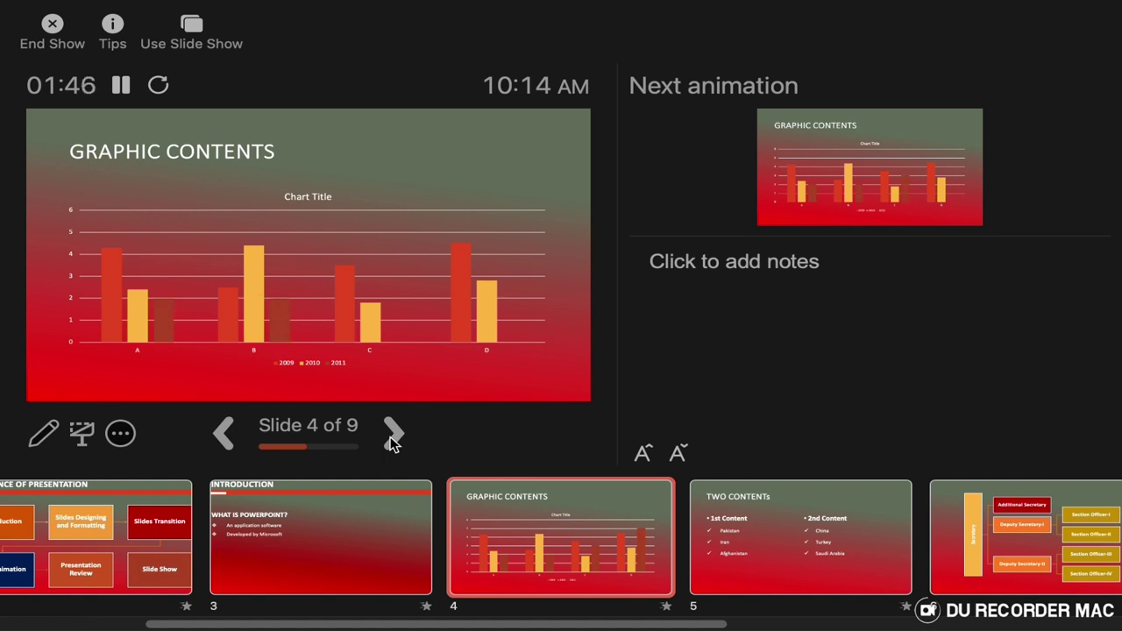
click(392, 443)
Step: With the timer paused, note 'This is graphhic slide', then resume and play the next bar
click(122, 88)
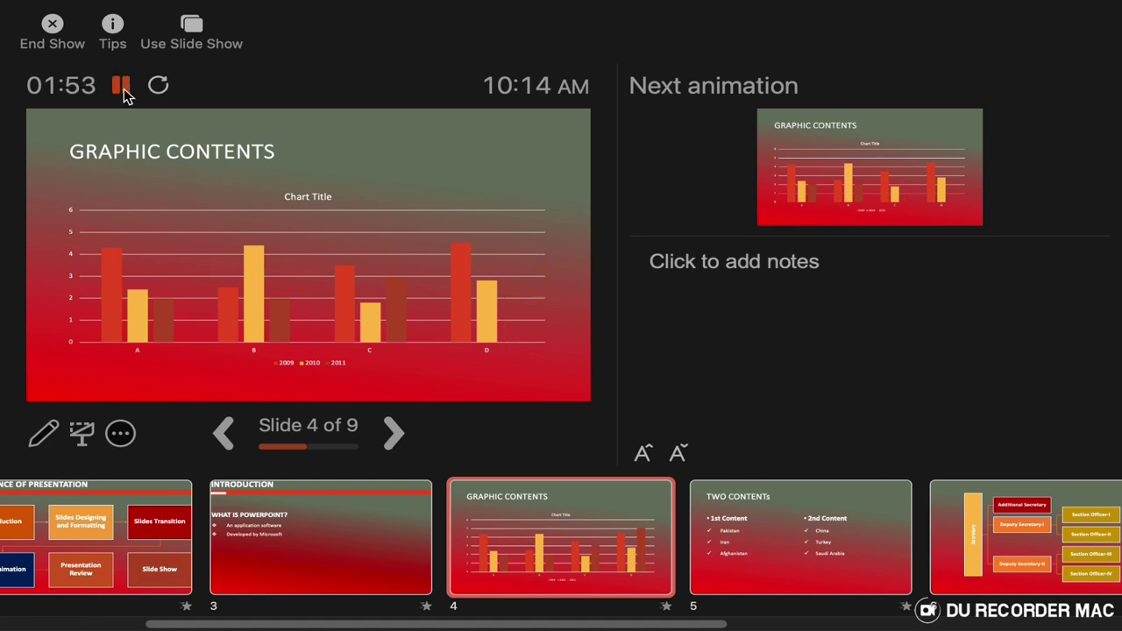
click(787, 273)
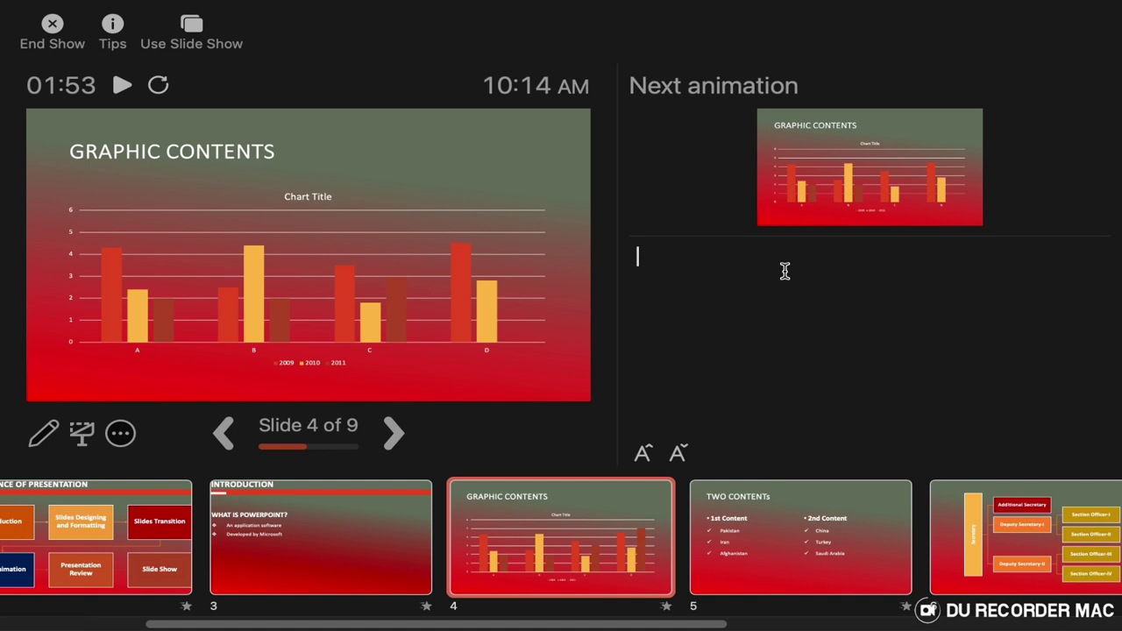
text(This is gr)
text(aphhic sli)
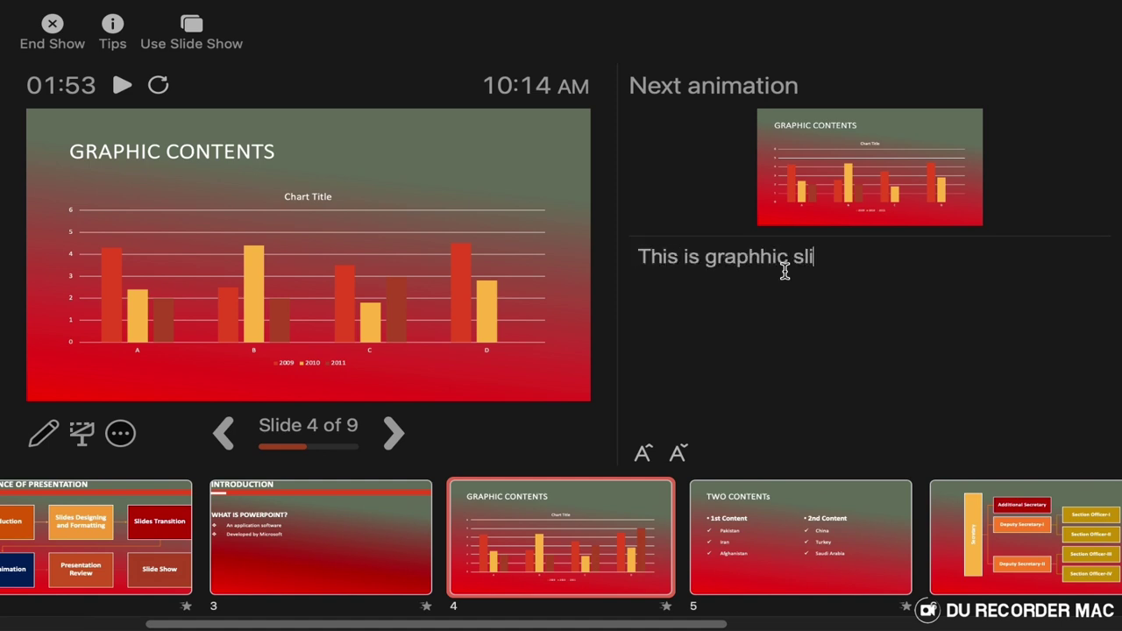
text(de)
click(122, 84)
click(393, 434)
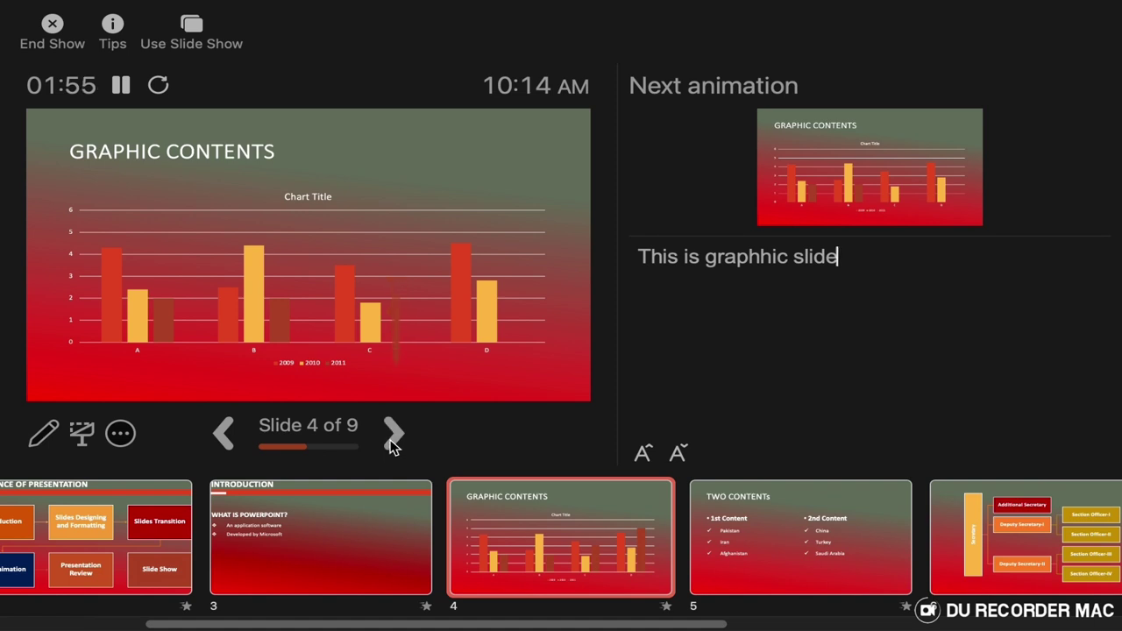
Step: Finish the chart slide, then play every TWO CONTENTs bullet build and exit animation
click(392, 434)
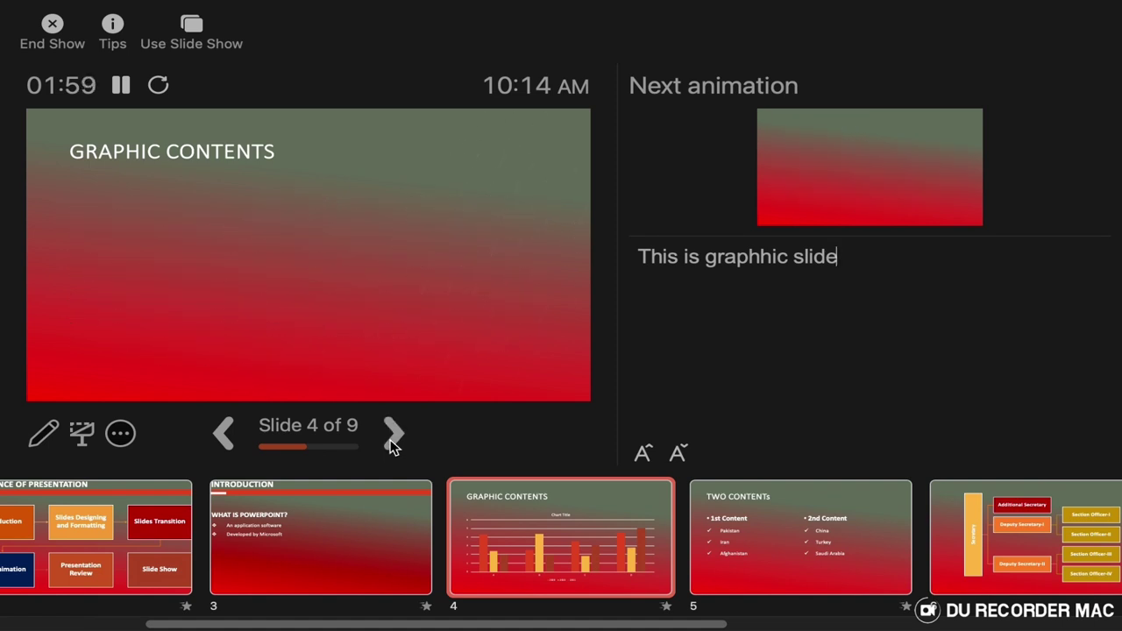
click(392, 434)
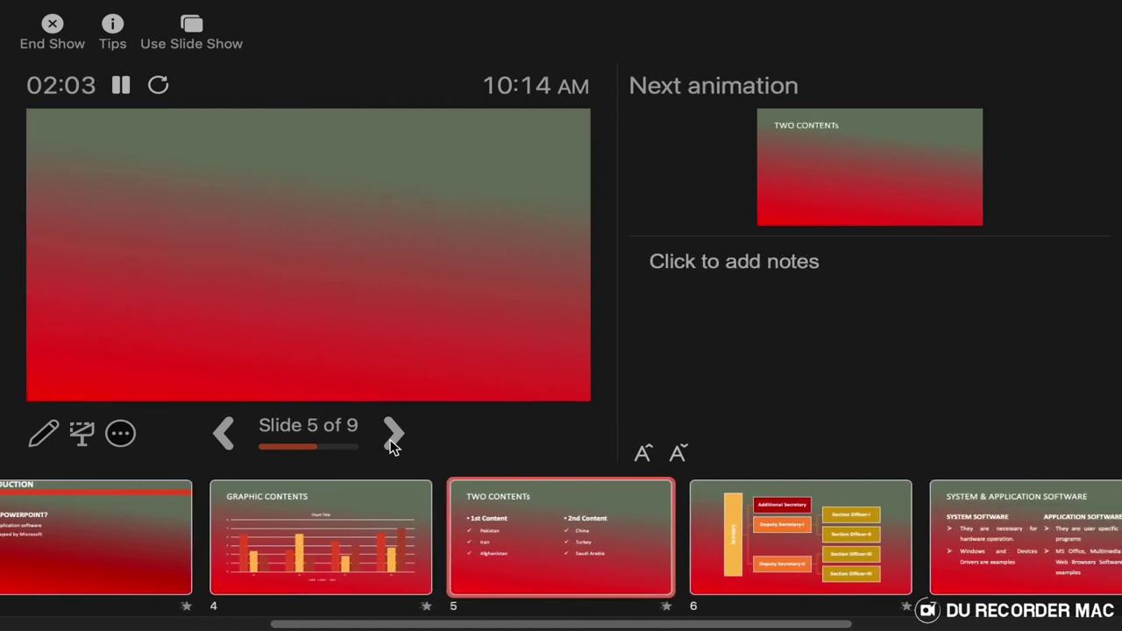
click(392, 443)
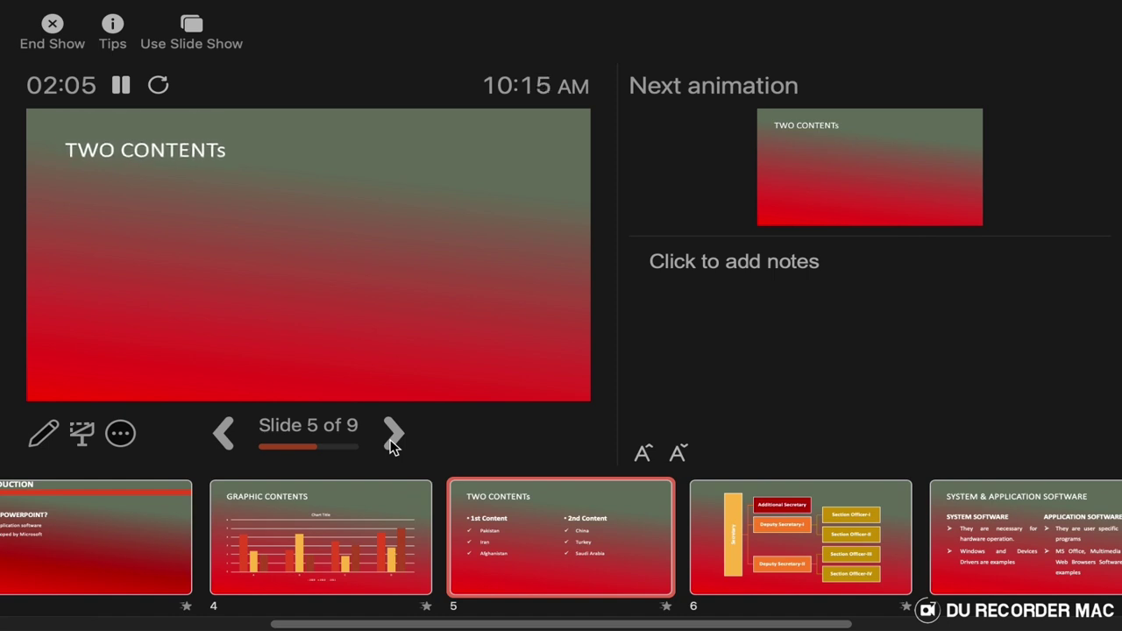
click(392, 444)
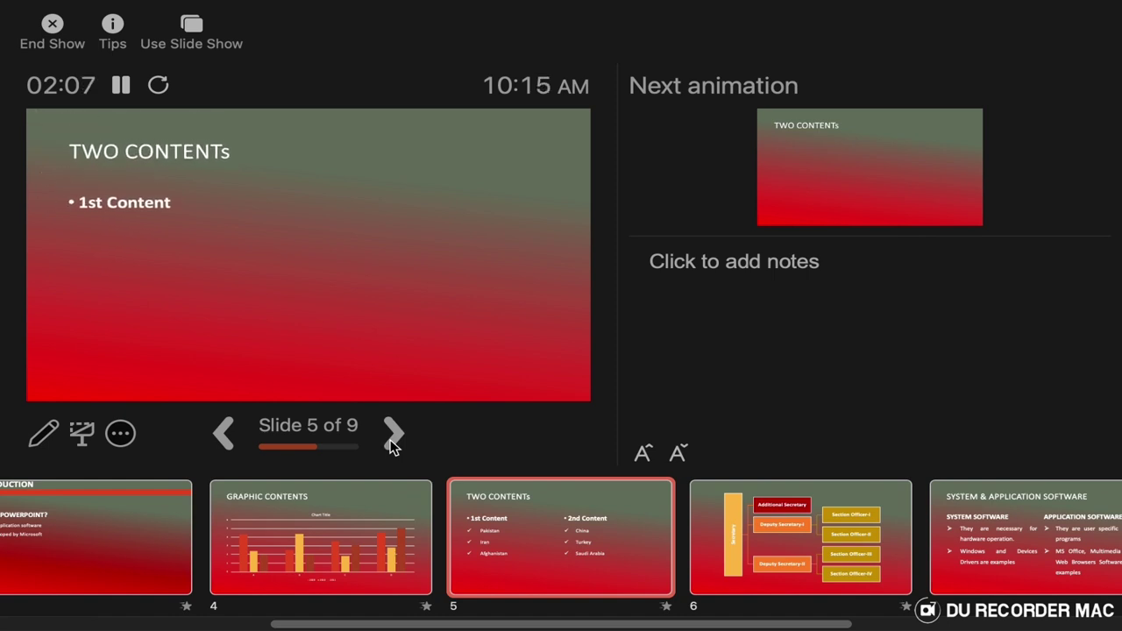
click(392, 444)
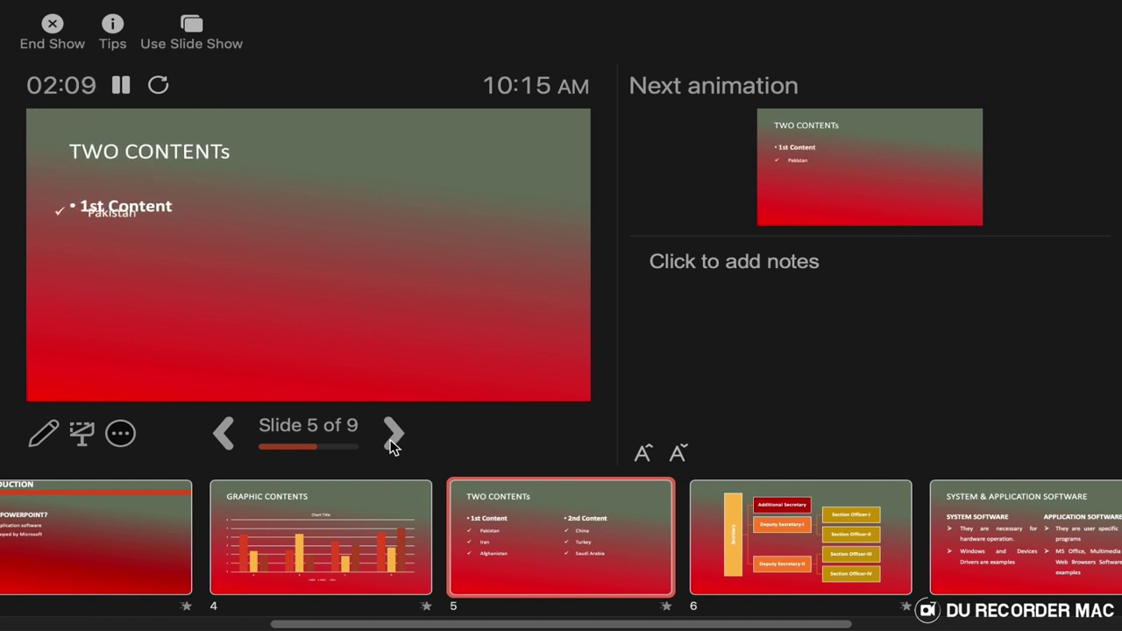
click(392, 443)
click(392, 443)
click(392, 444)
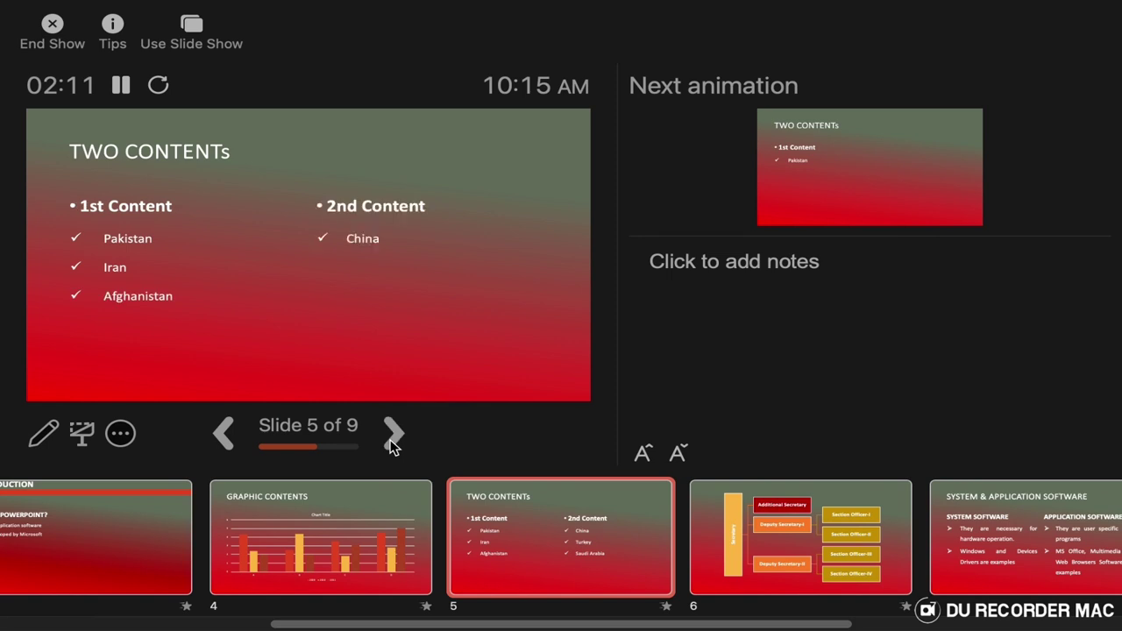
click(392, 444)
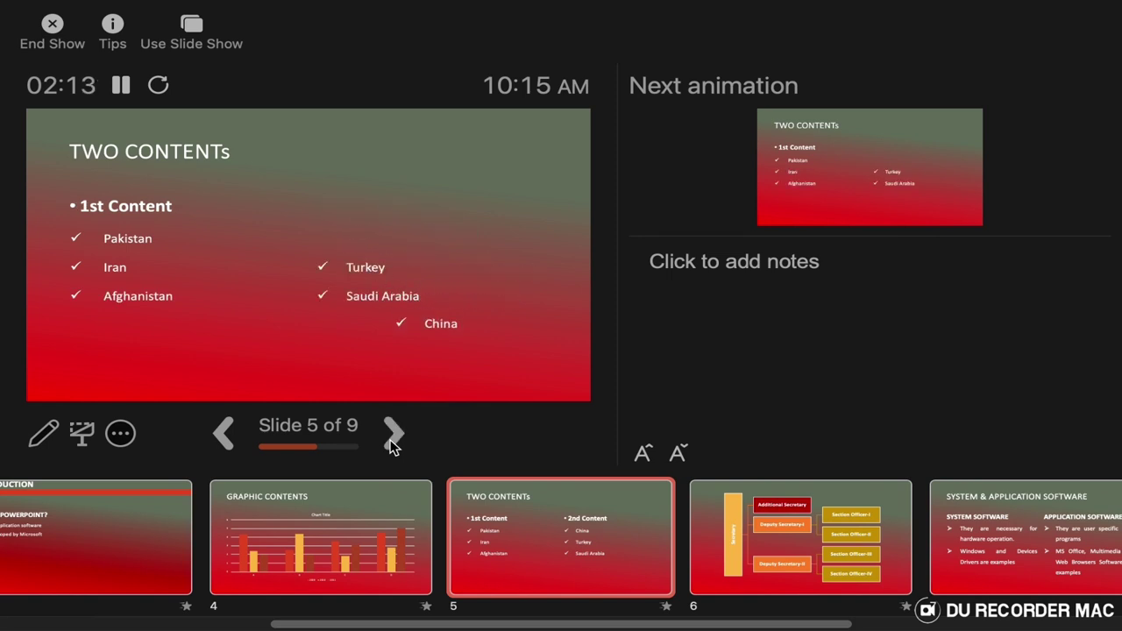
click(392, 444)
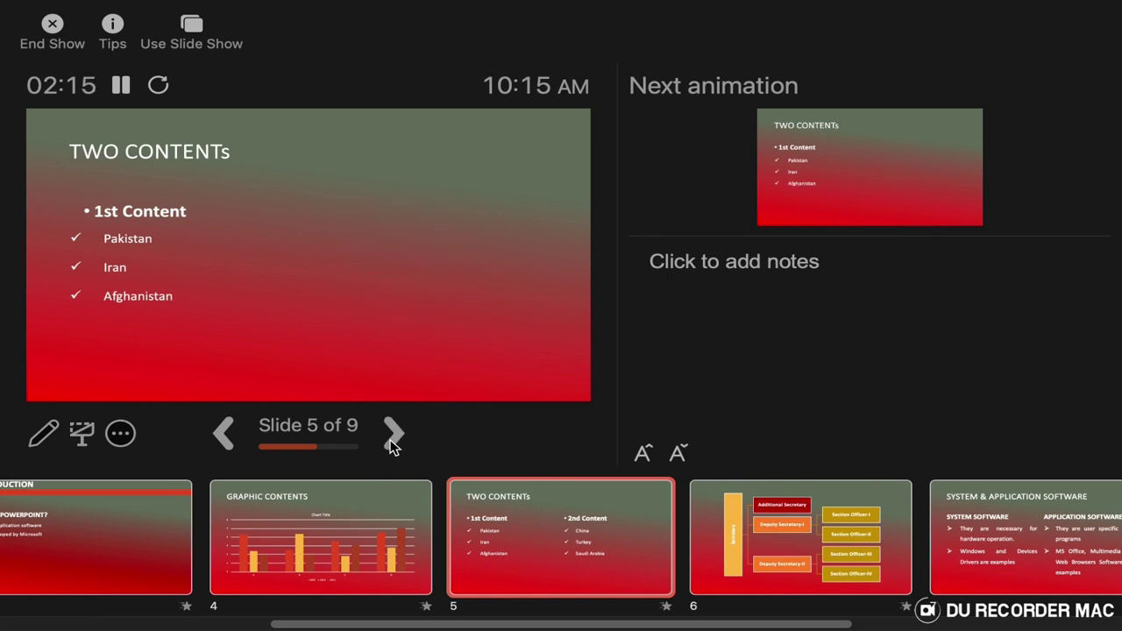
click(391, 444)
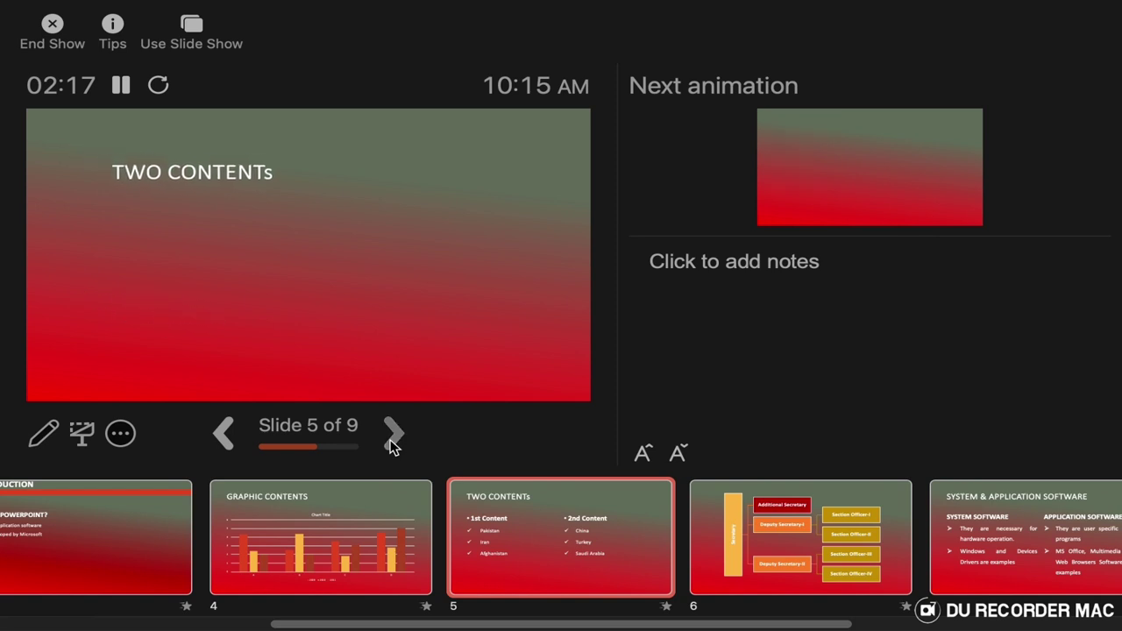
click(392, 444)
click(392, 443)
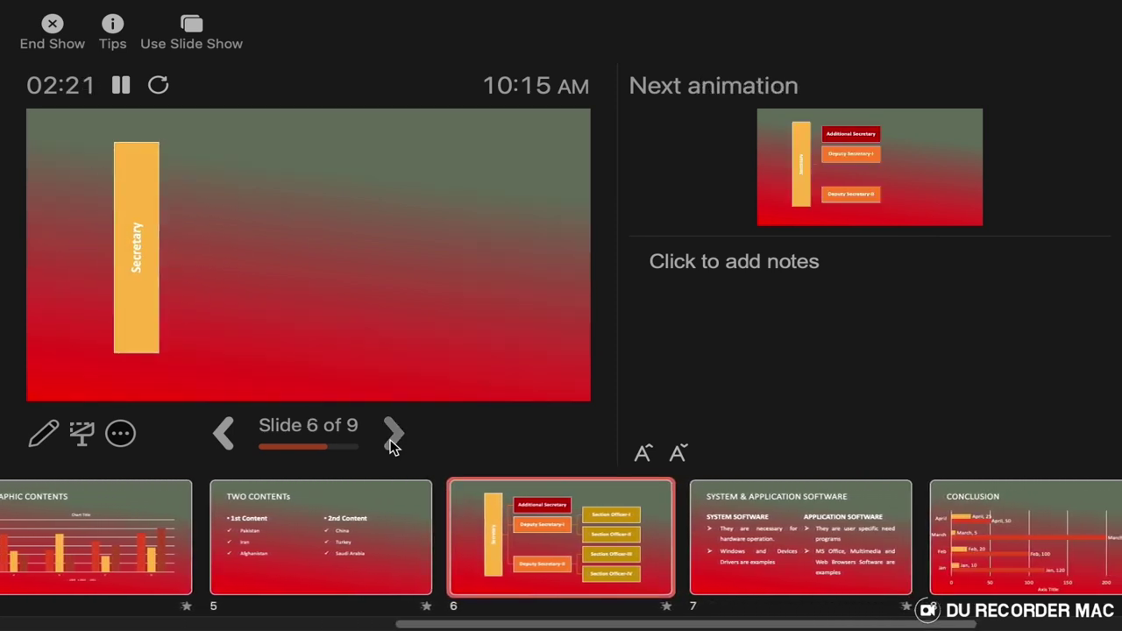
Step: Play the Secretary org-chart box builds and exits, then advance to slide 7
click(391, 444)
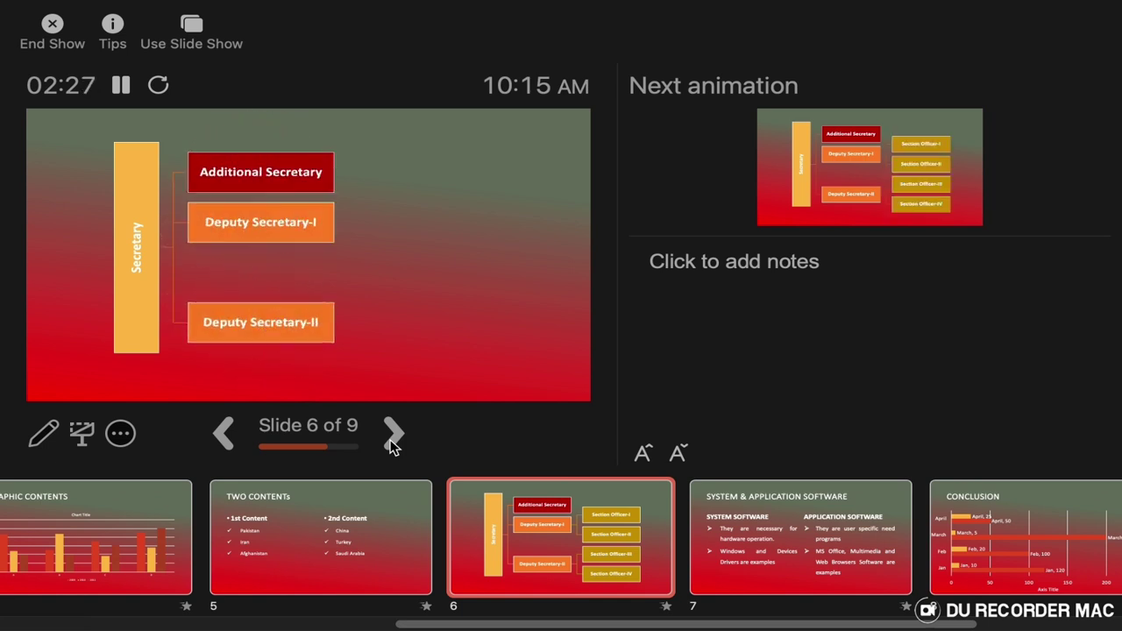
click(391, 443)
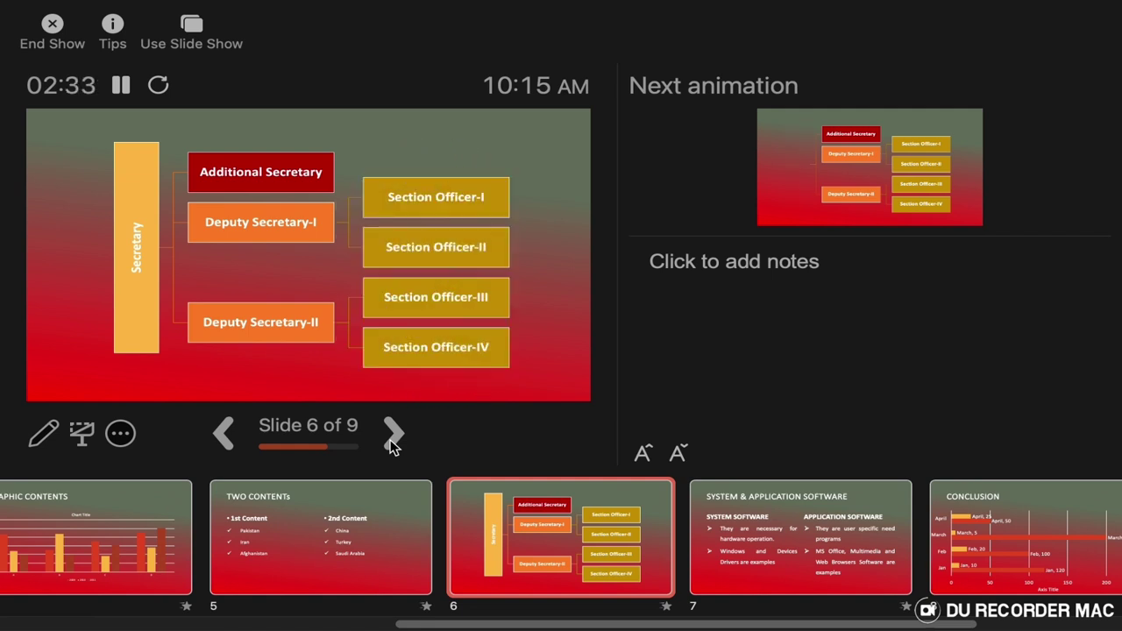
click(392, 444)
click(392, 444)
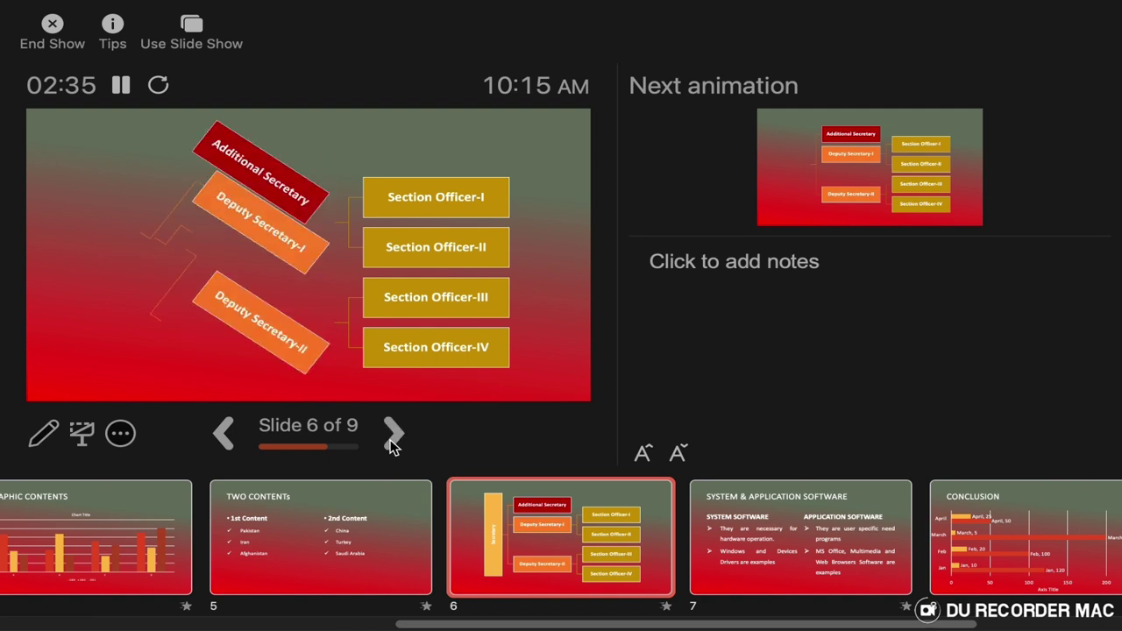
click(392, 444)
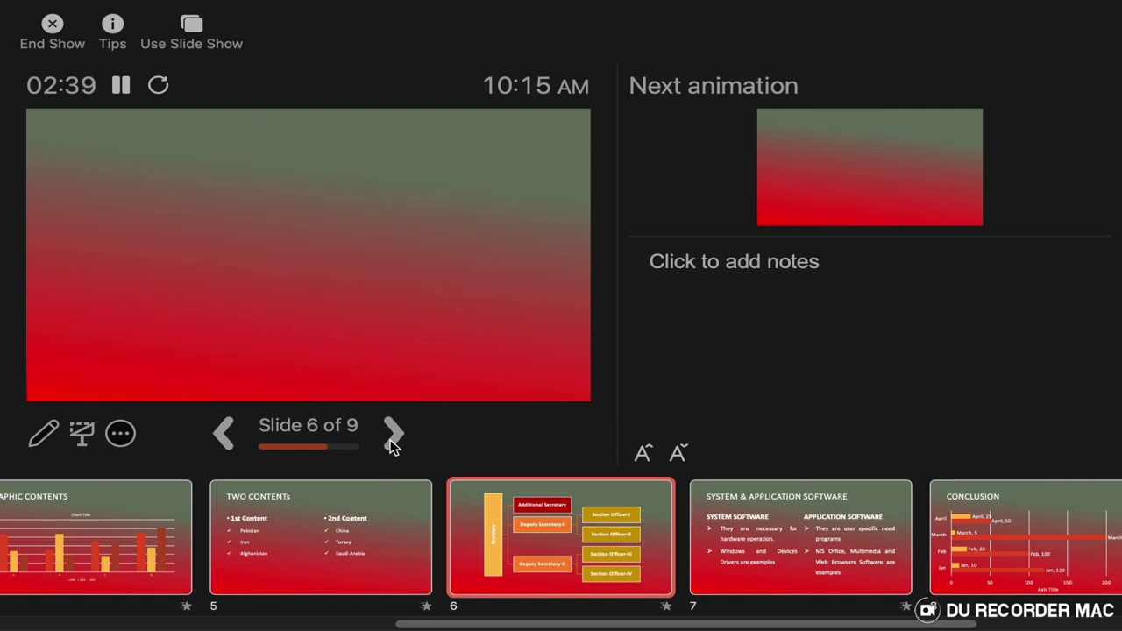
click(392, 436)
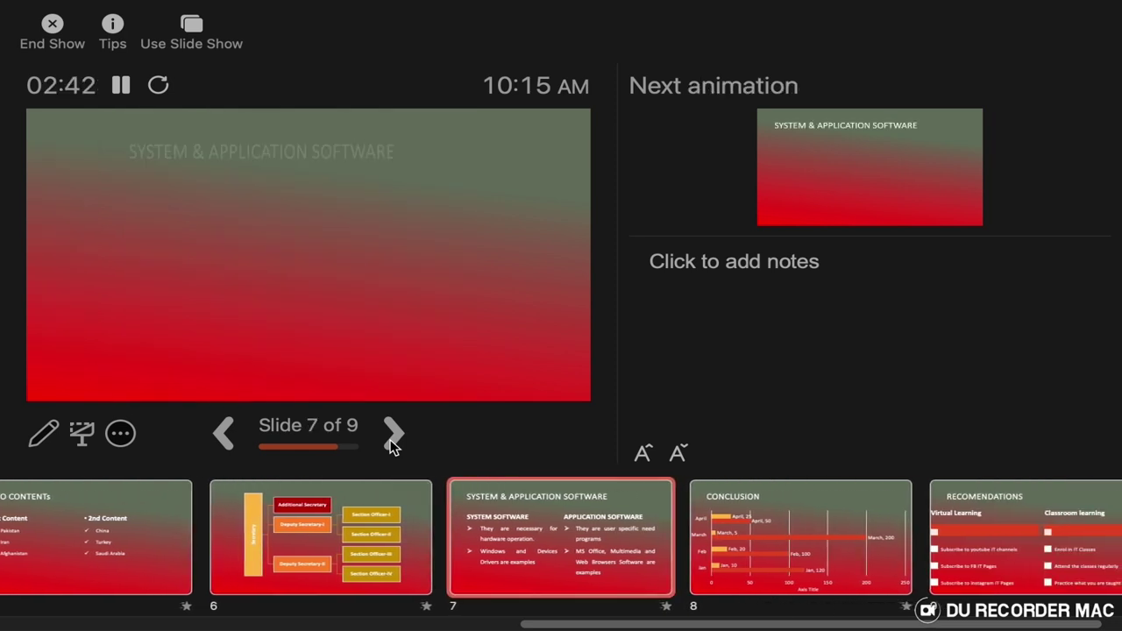
Step: Build and fade out the SYSTEM and APPLICATION SOFTWARE columns, then reach the CONCLUSION slide
click(392, 435)
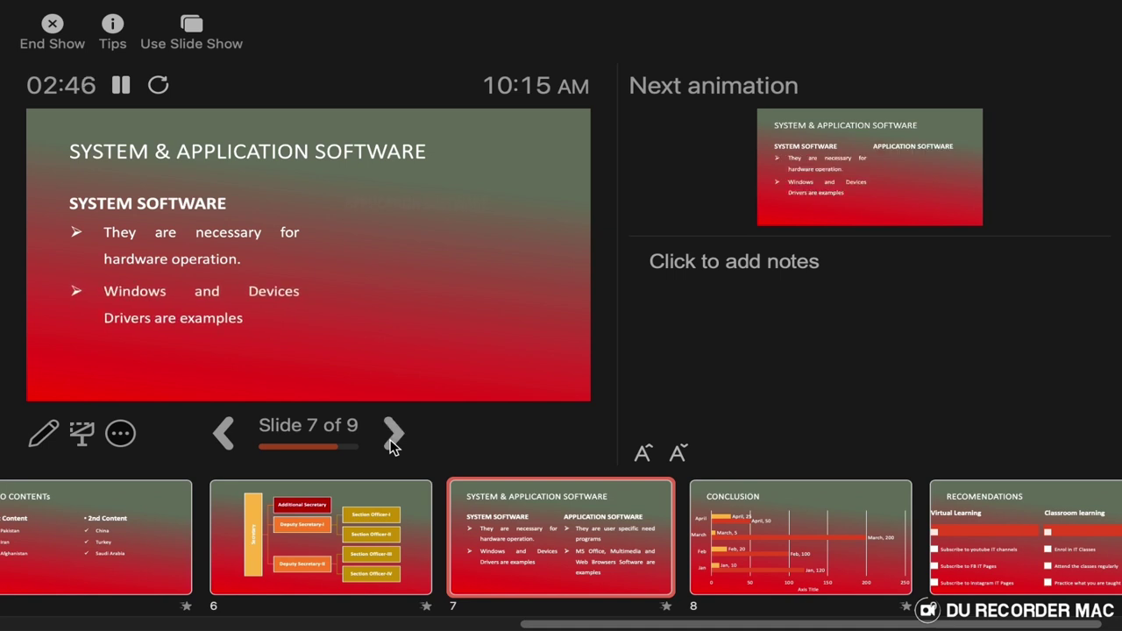
click(392, 435)
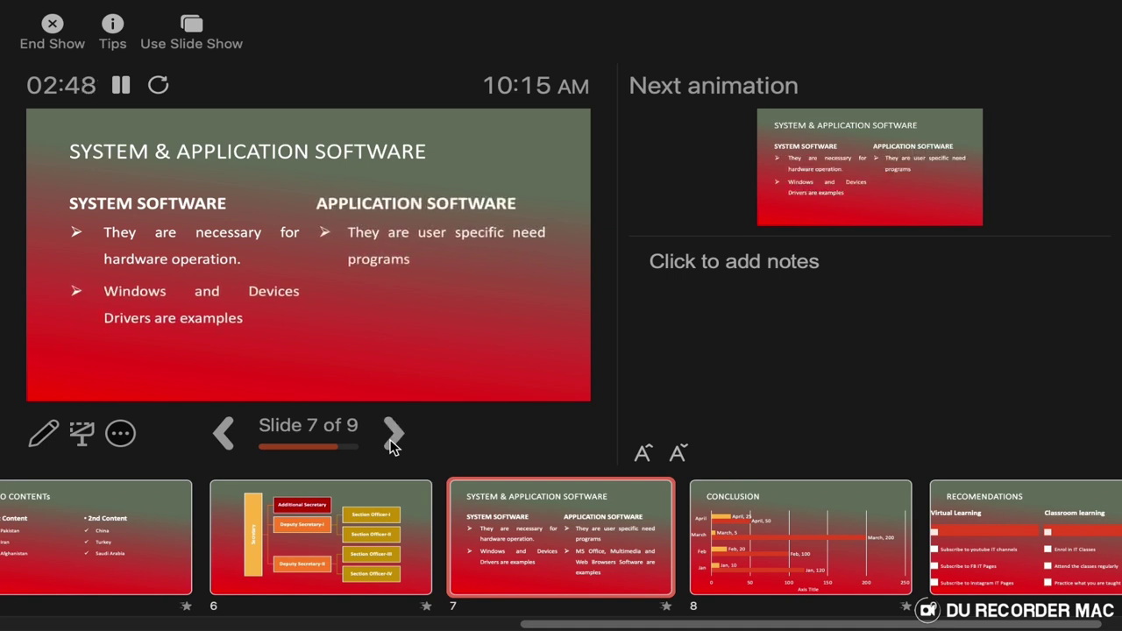
click(391, 443)
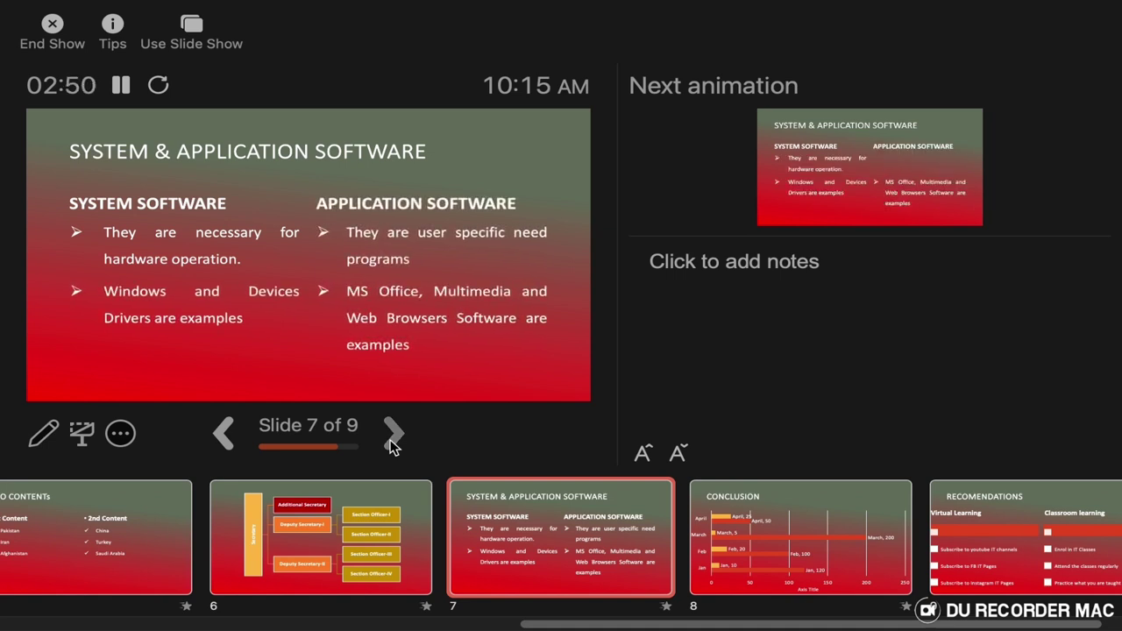
click(391, 443)
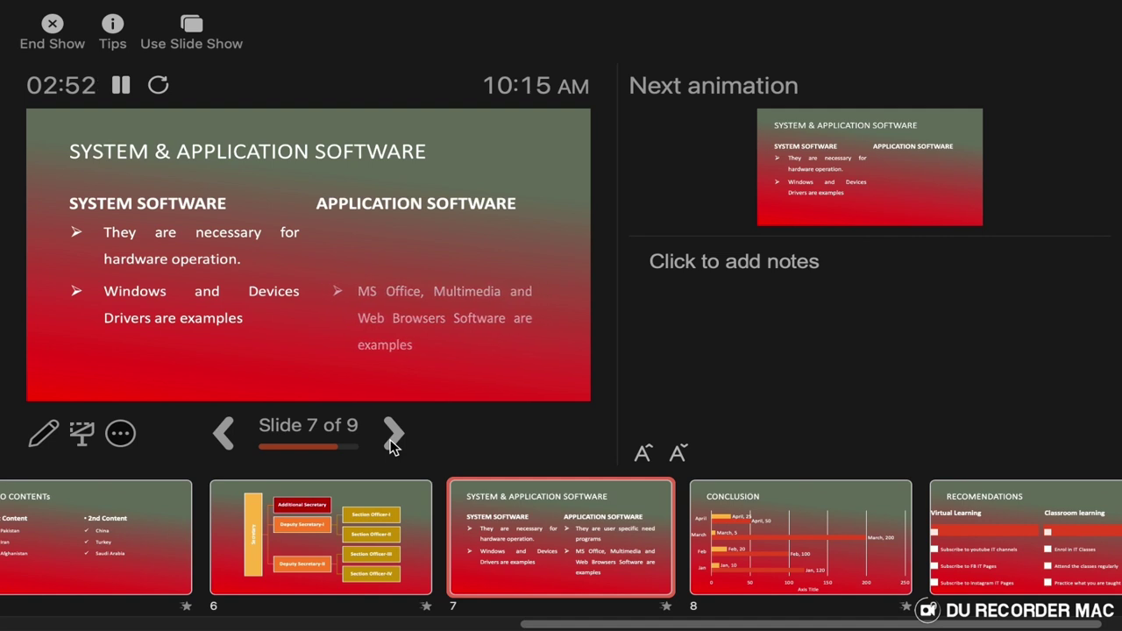
click(390, 442)
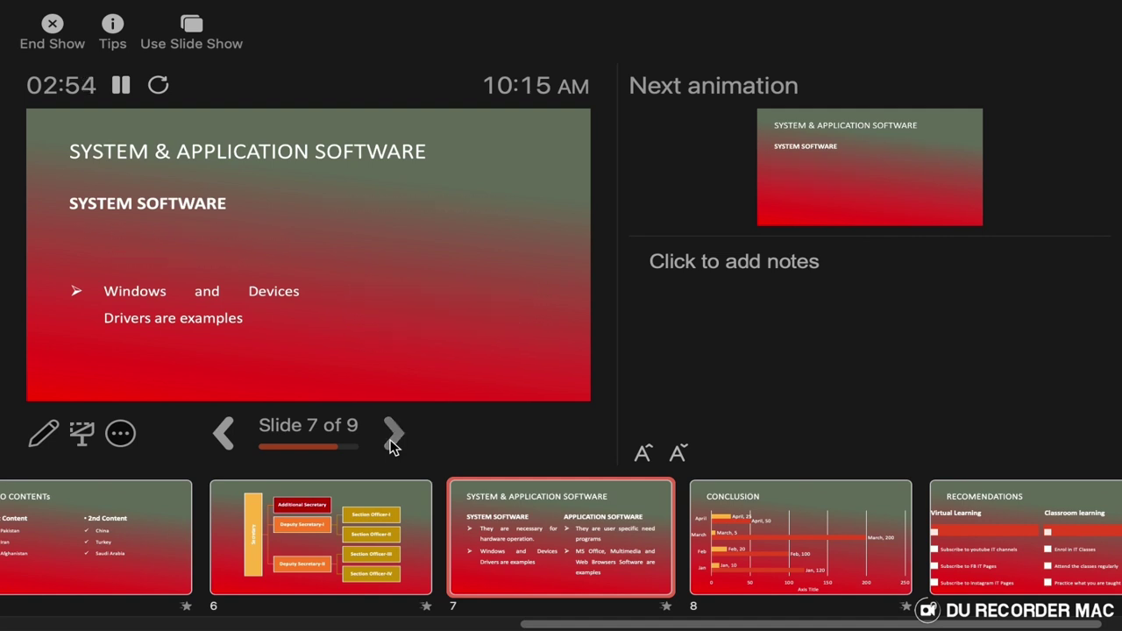
click(391, 443)
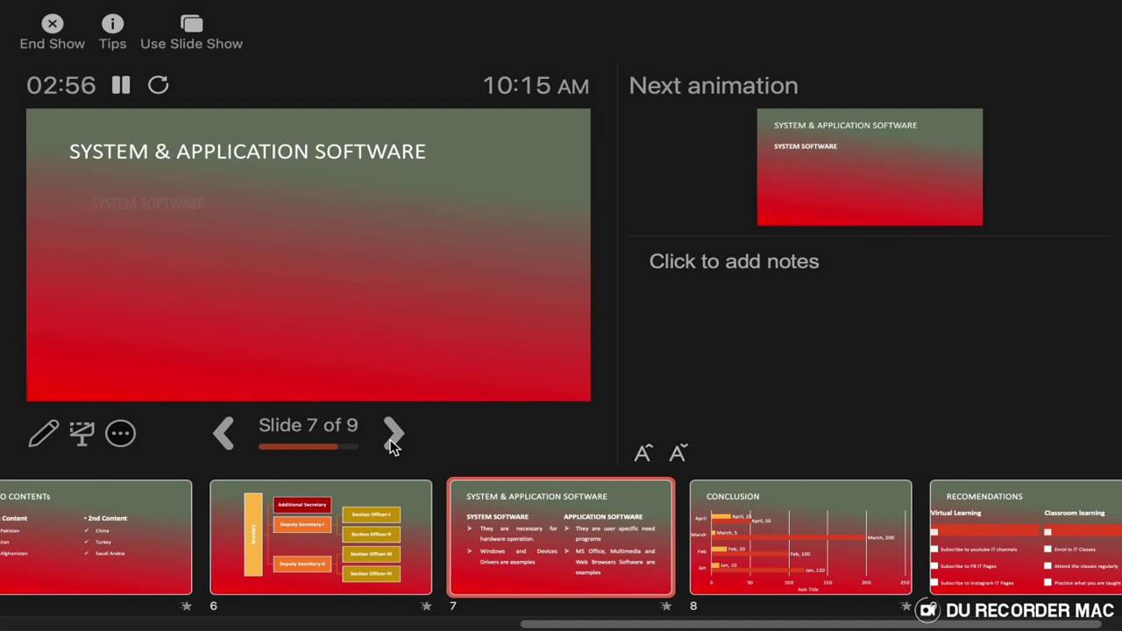
click(391, 442)
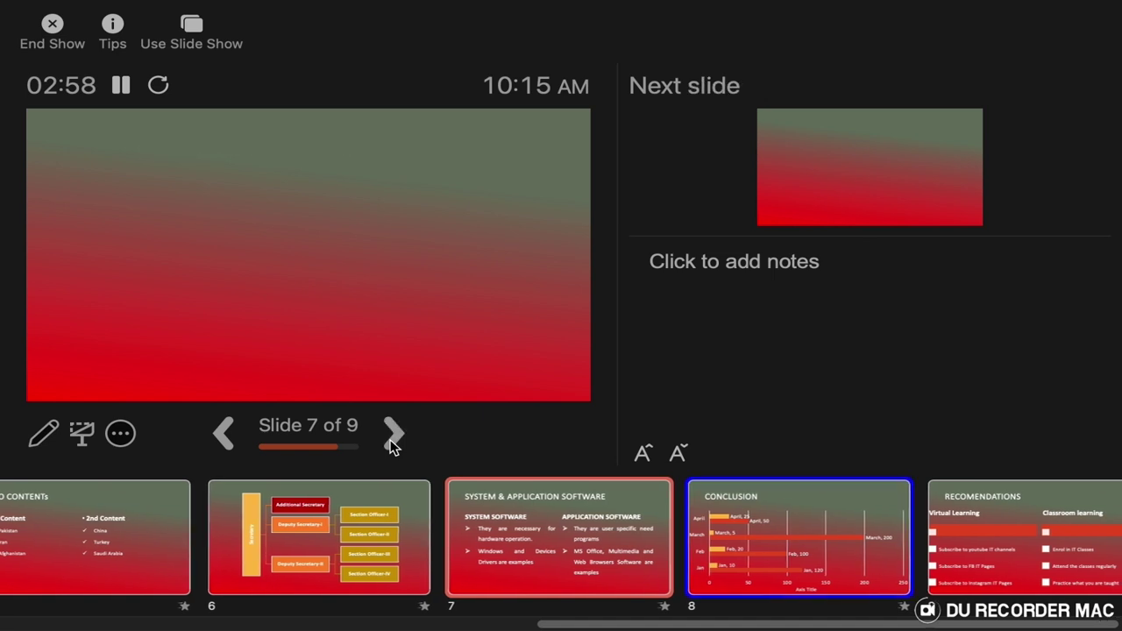
click(391, 442)
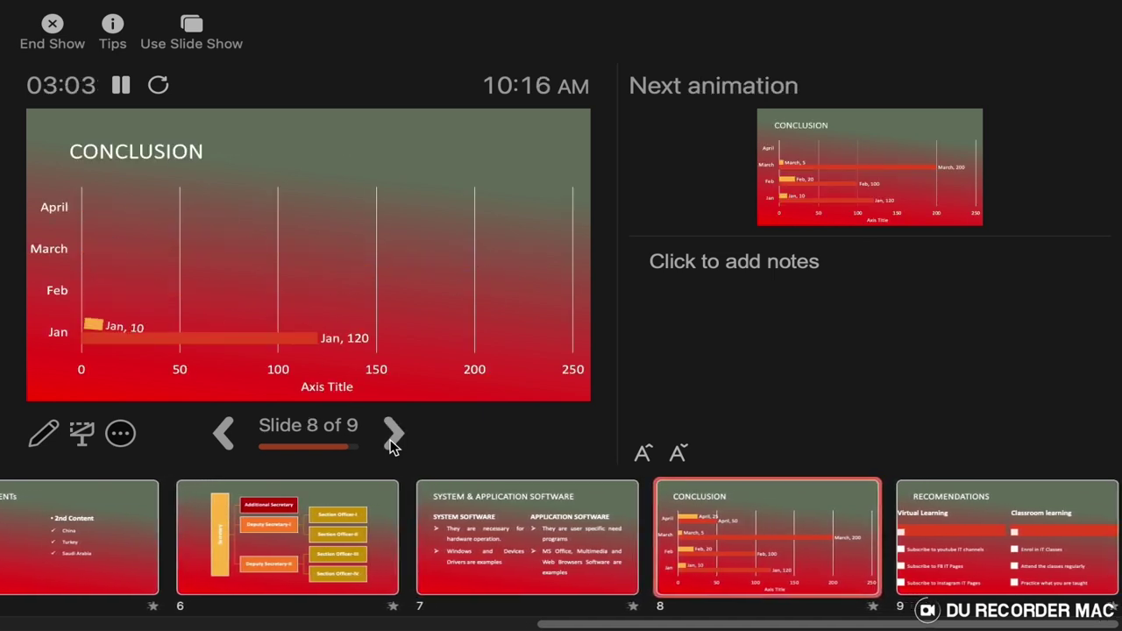
Step: On slide 9, reveal the RECOMENDATIONS title and both columns, then play the Virtual Learning exit
click(391, 434)
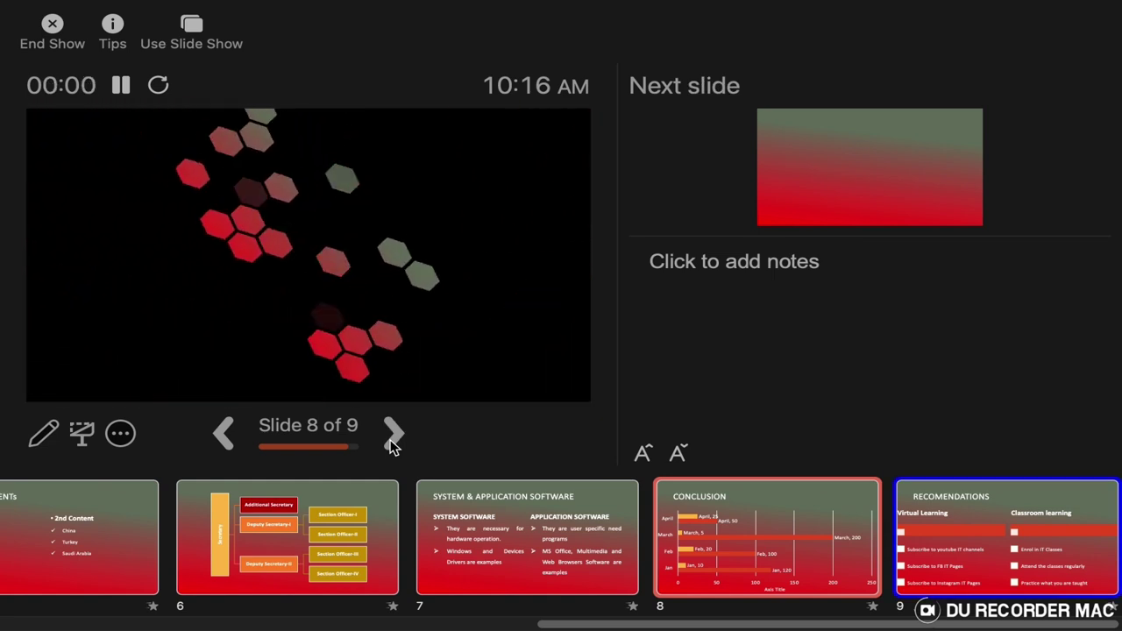
click(391, 443)
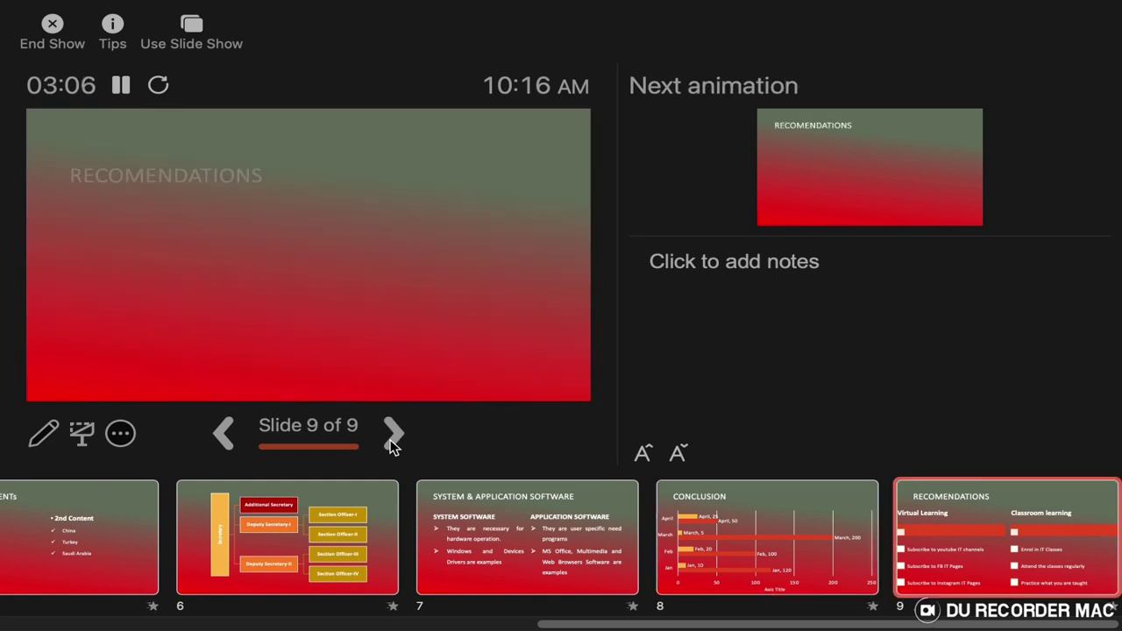
click(391, 445)
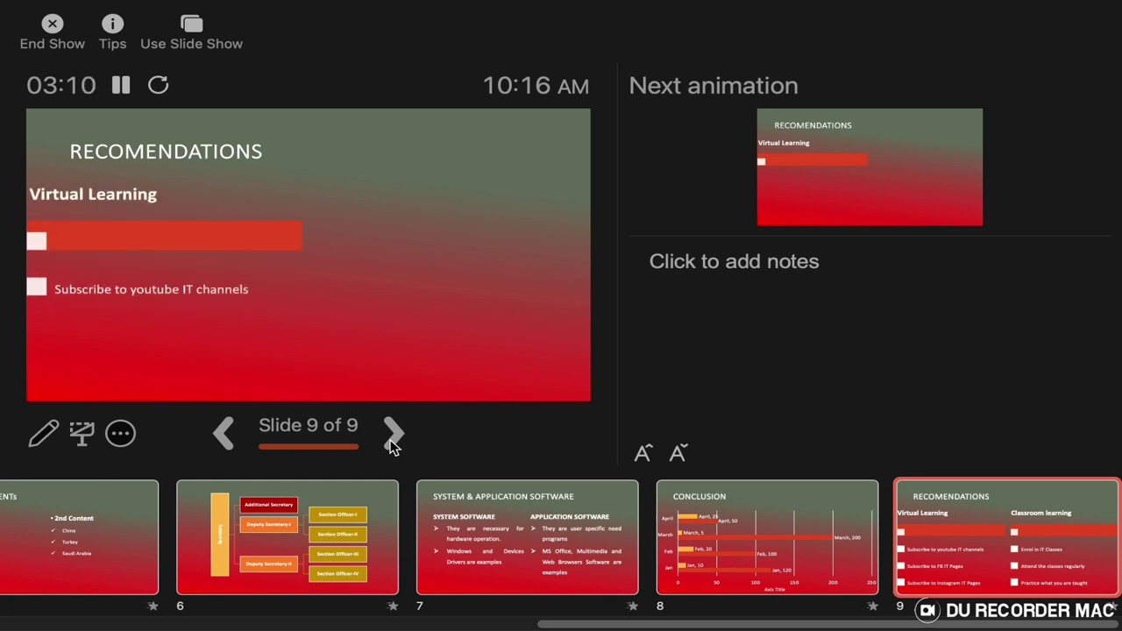
click(392, 442)
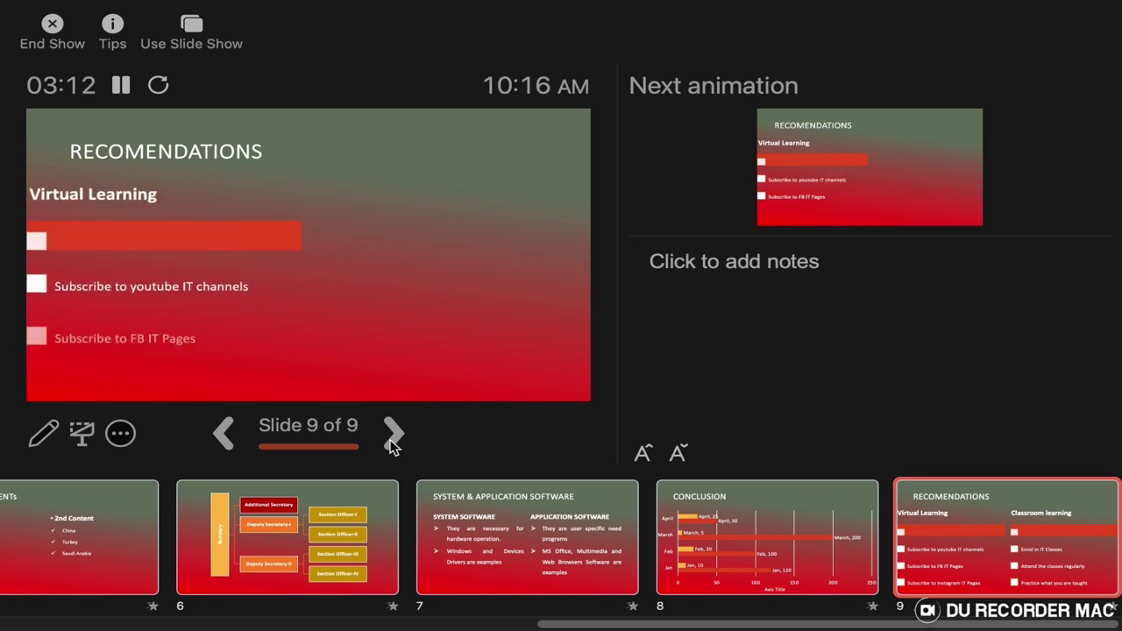
click(392, 442)
click(392, 446)
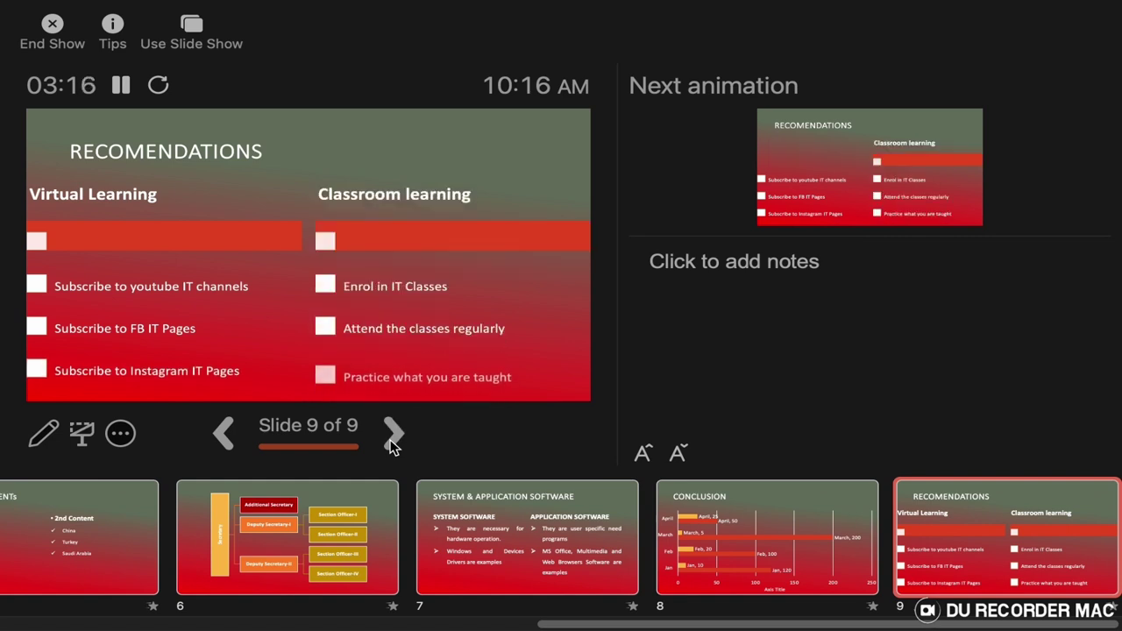
click(392, 445)
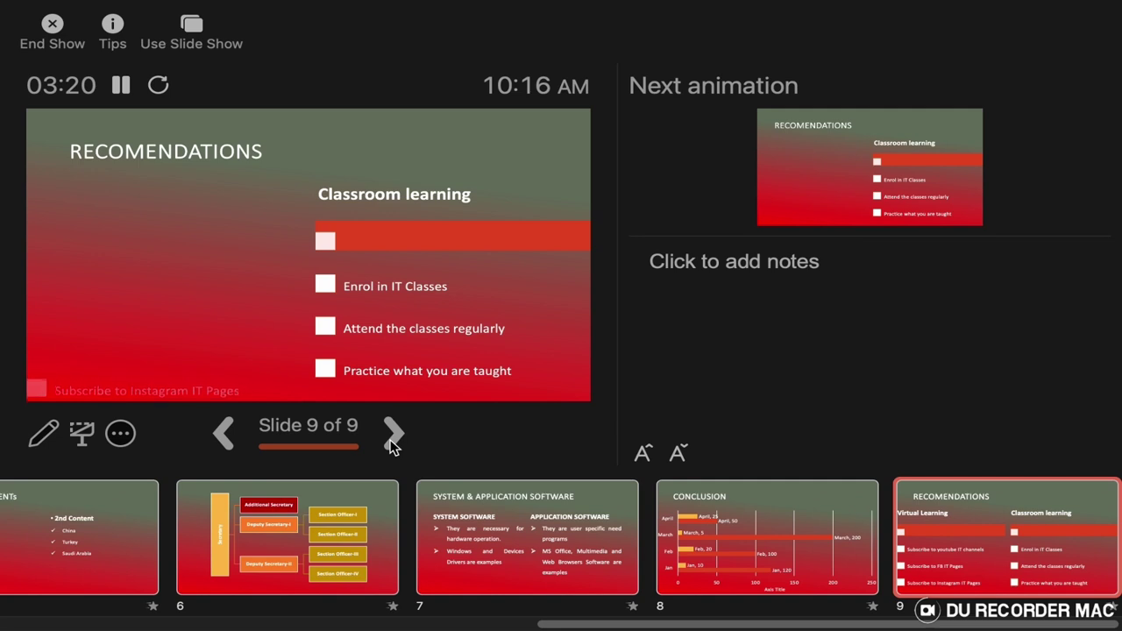
Step: Pause the rehearsal and add the speaker note 'This is the end slide' to slide 9
click(121, 85)
click(710, 271)
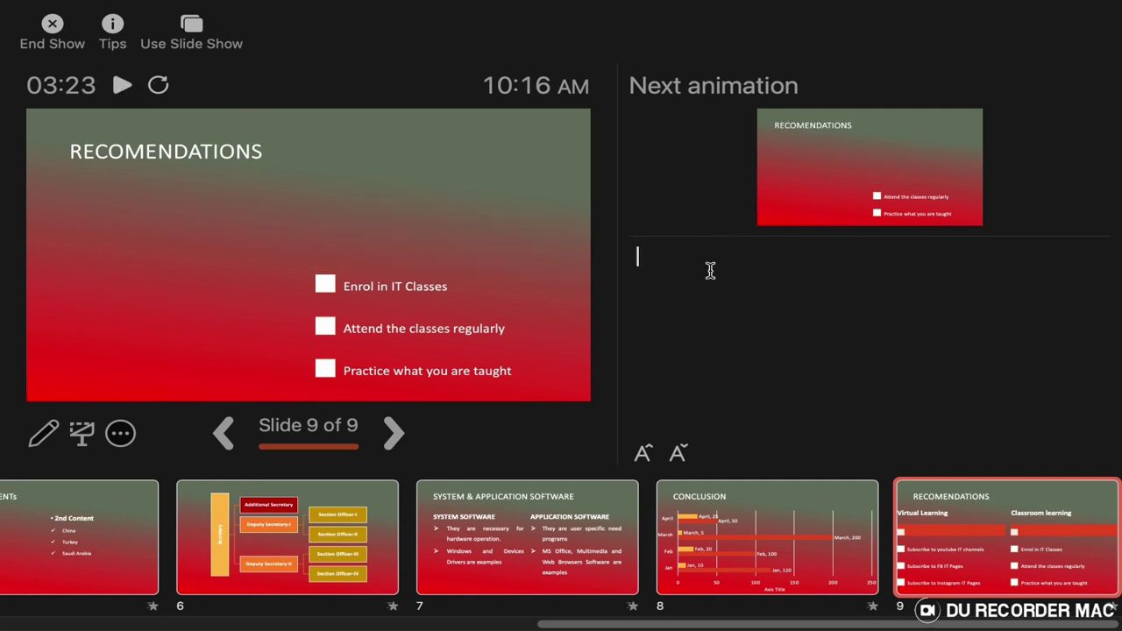
text(Tghis)
key(BackSpace)
key(BackSpace)
key(BackSpace)
key(BackSpace)
text(his is the end)
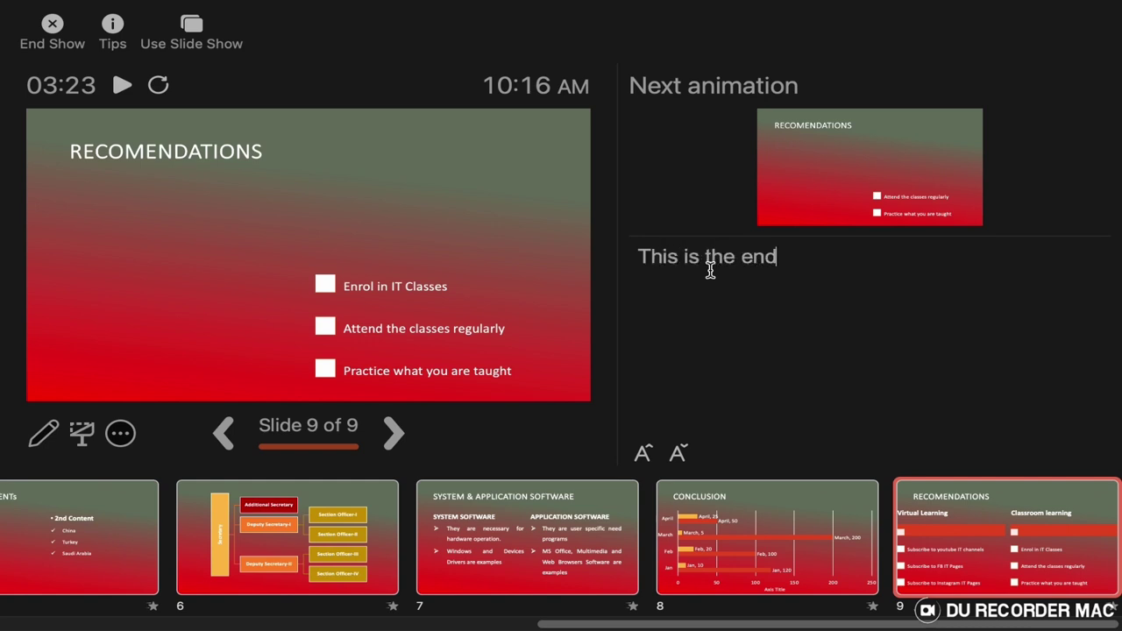
text( slide)
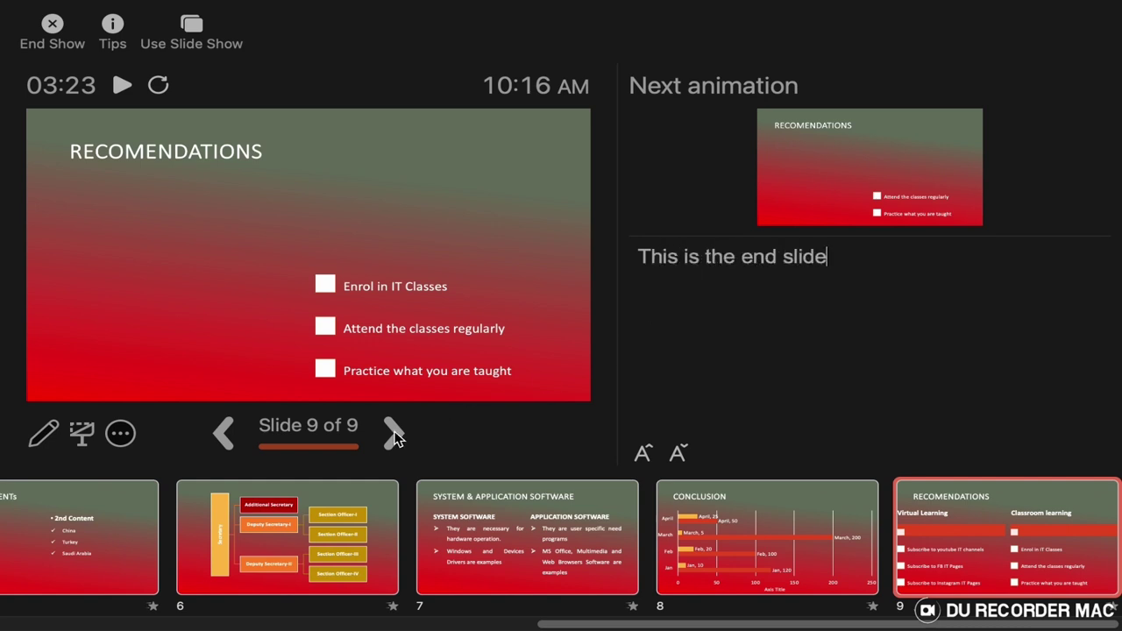
Step: Play the remaining slide 9 animations and run the show to its end
click(392, 430)
click(393, 431)
click(392, 430)
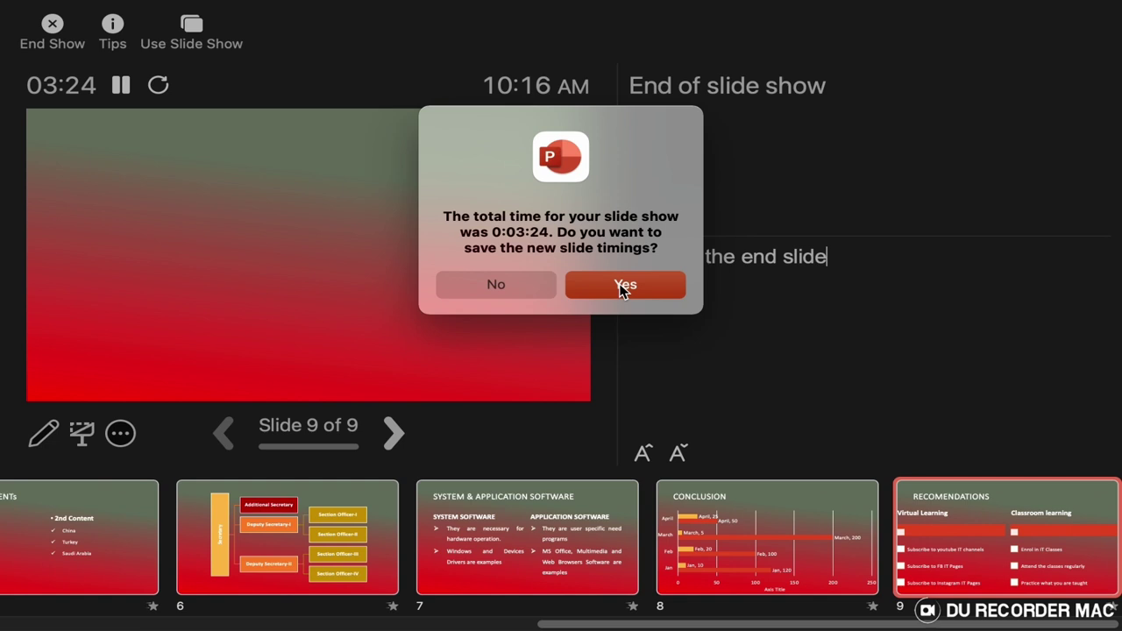
Step: Save the rehearsed slide timings of 0:03:24
click(621, 289)
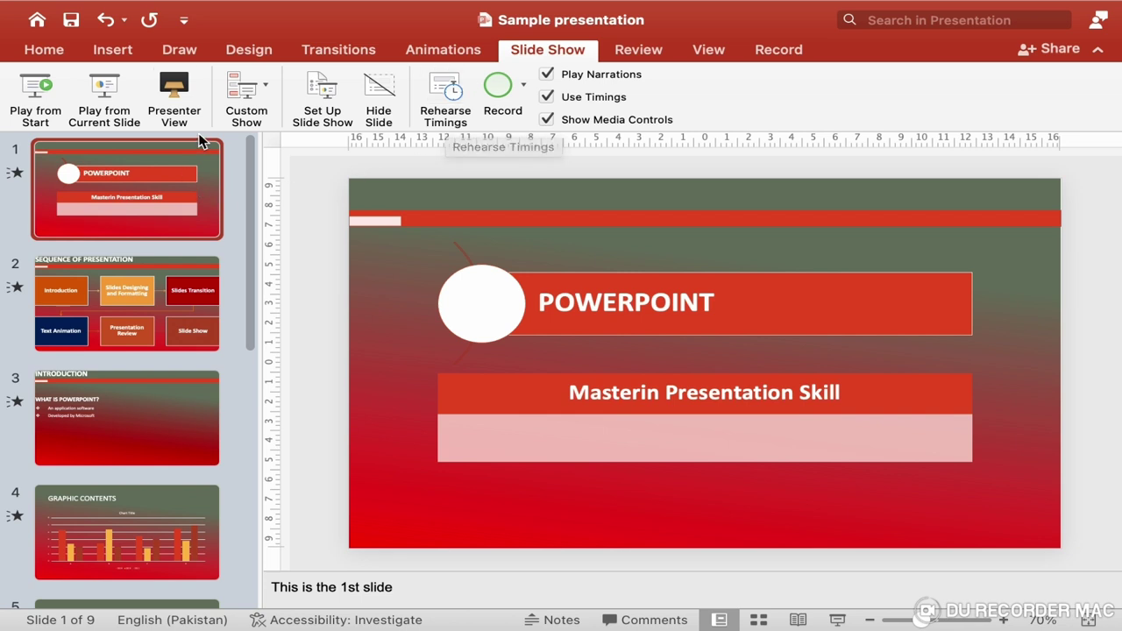
Step: Start Presenter View, play the POWERPOINT title and build the SEQUENCE OF PRESENTATION boxes
click(175, 96)
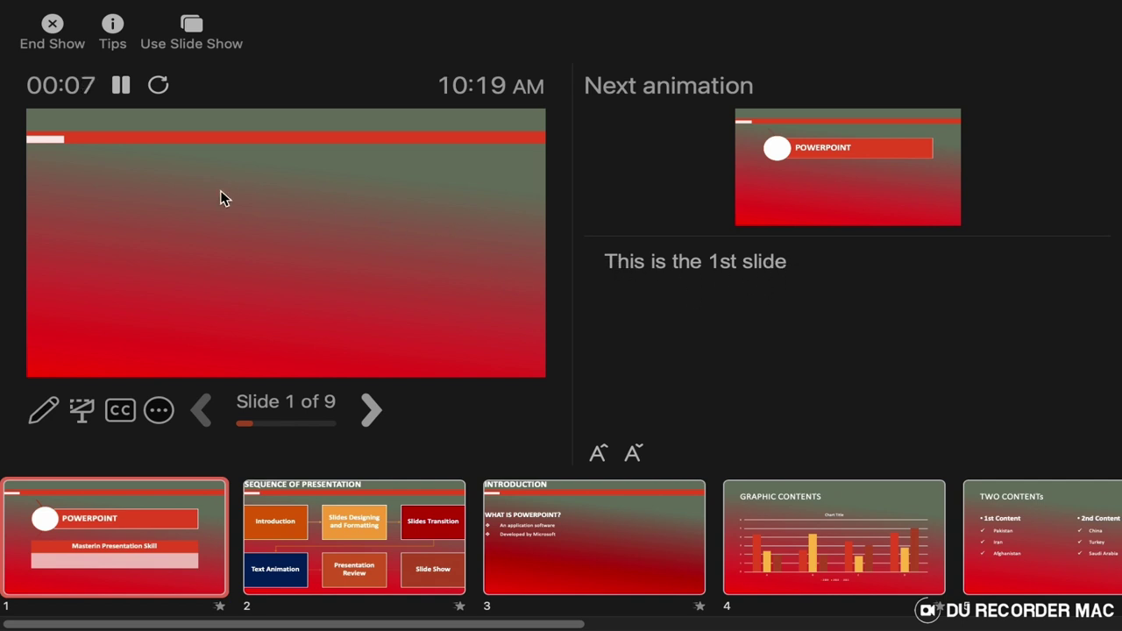
click(76, 158)
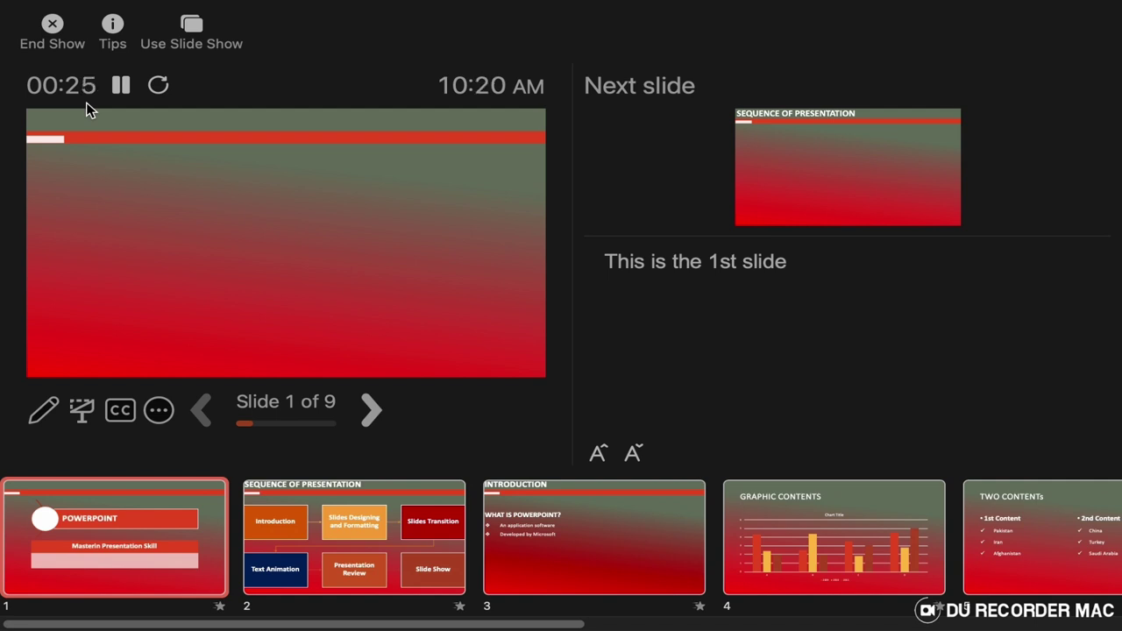
key(Right)
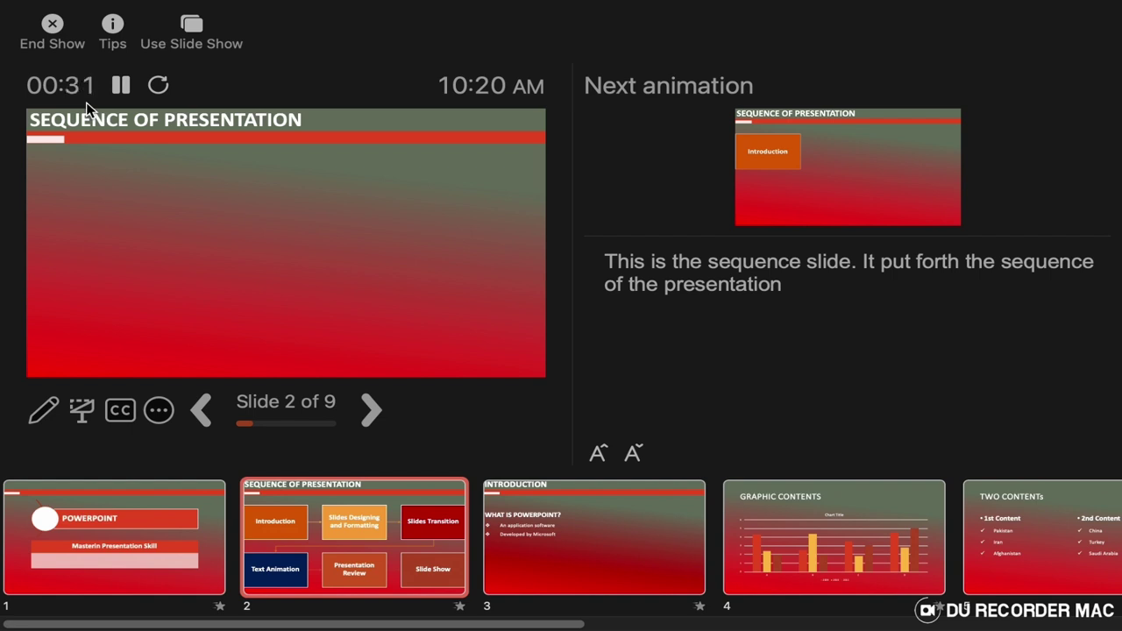
key(Right)
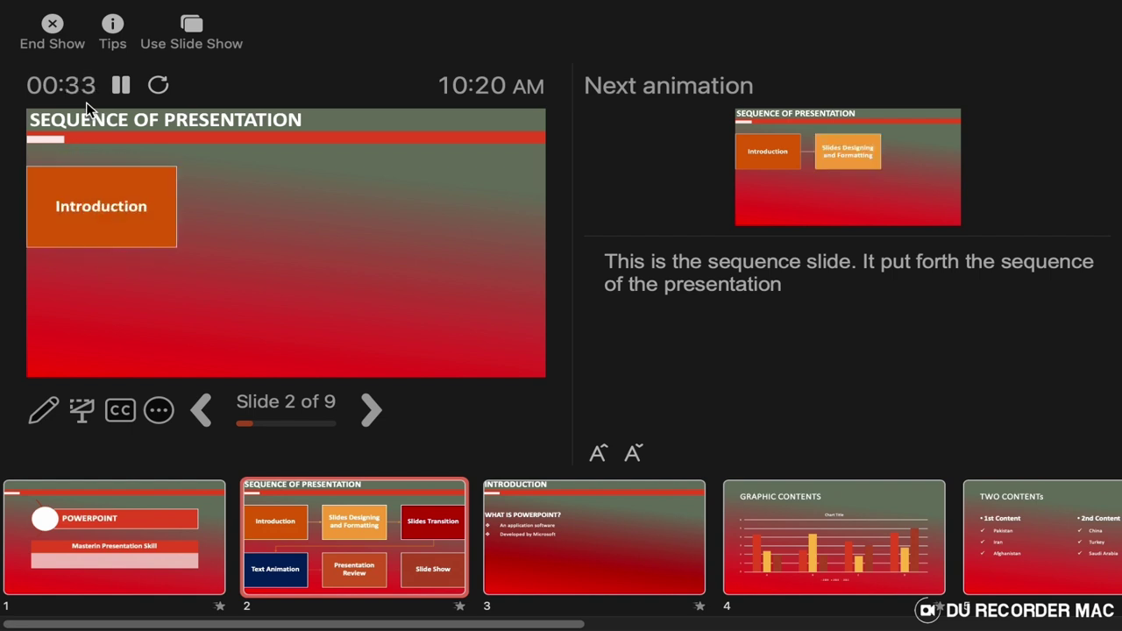
key(Right)
key(Right)
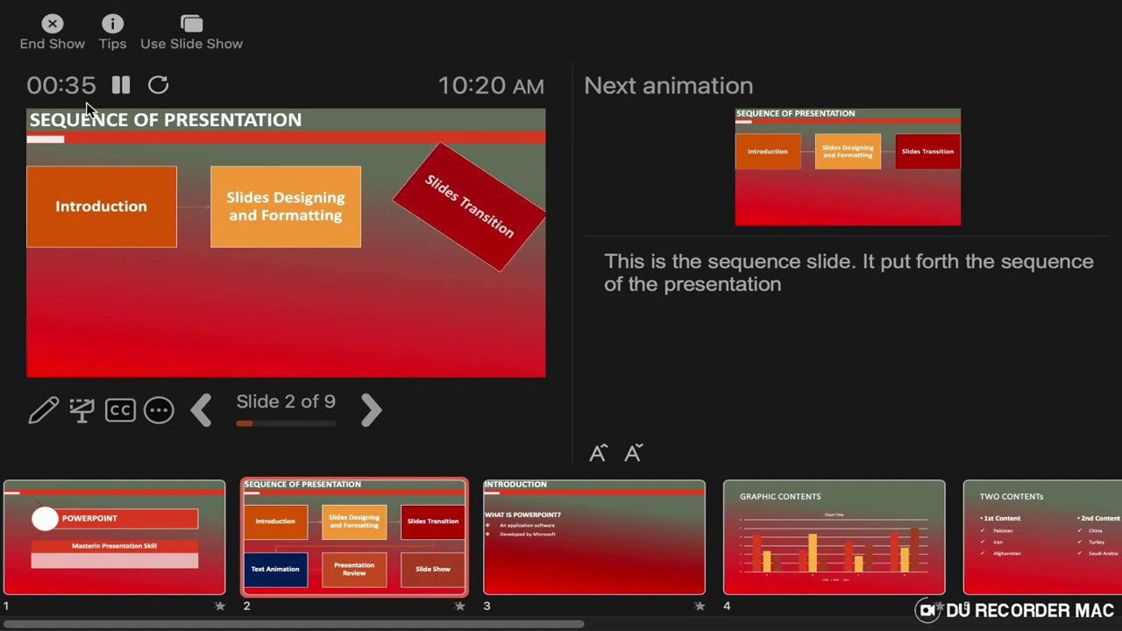
key(Right)
key(Right)
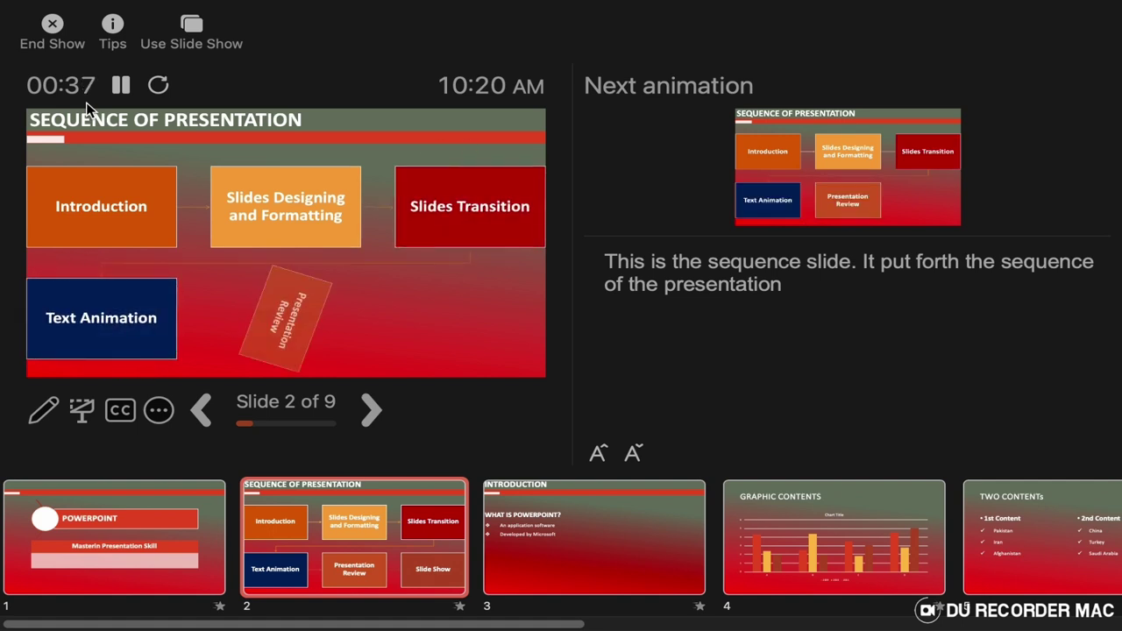
key(Right)
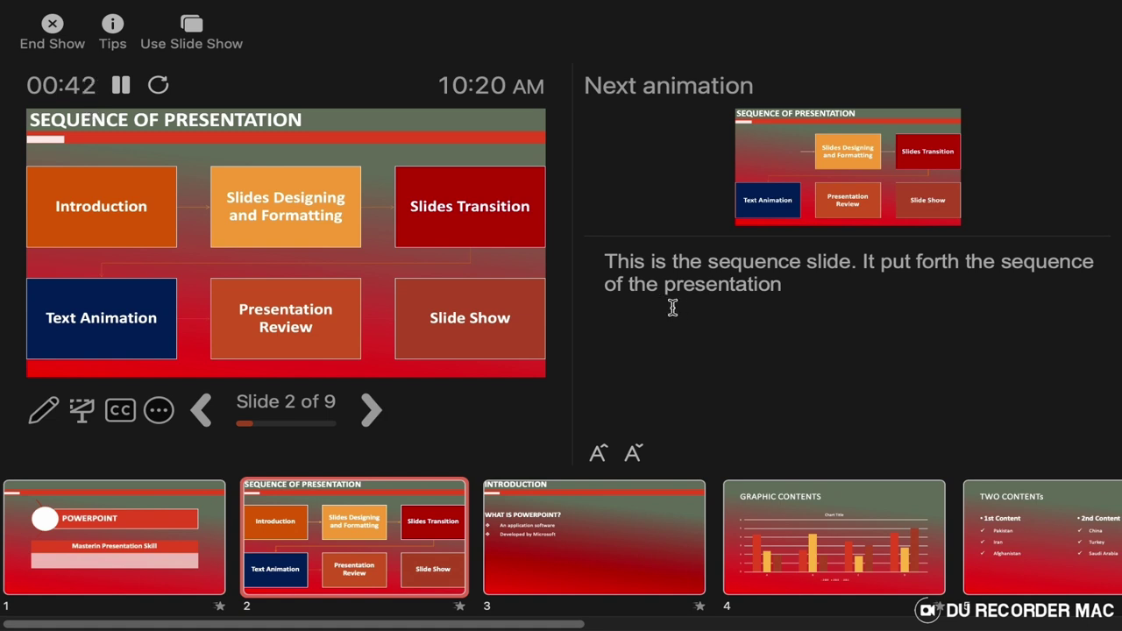
Step: Play the Introduction and Slides Designing exits, then end the show and return to slide 1
key(Right)
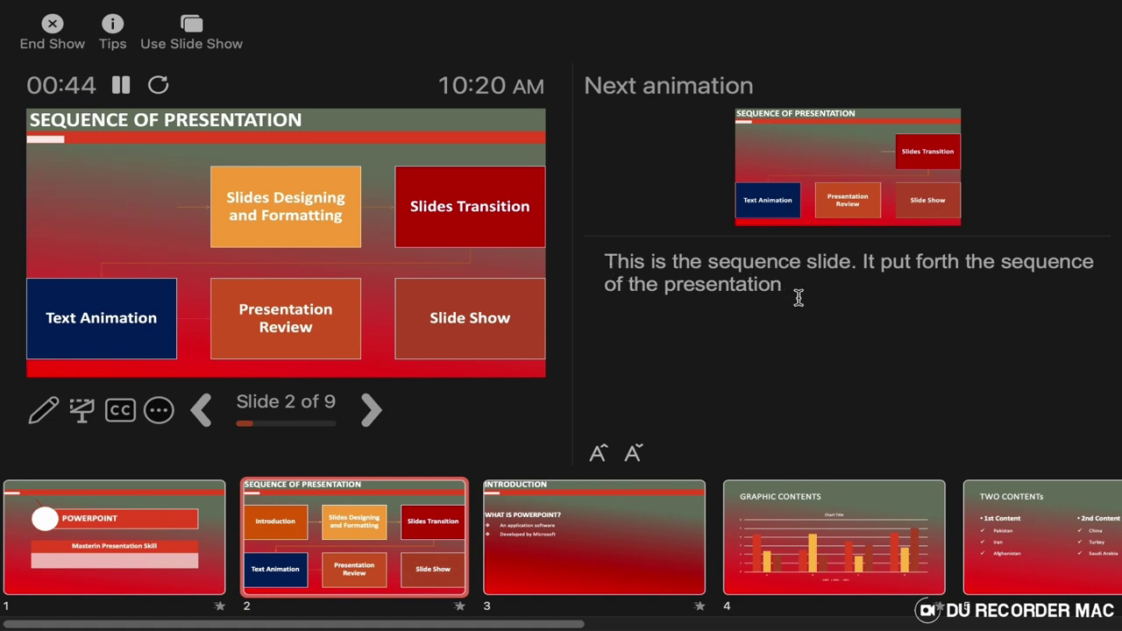
key(Right)
key(Right)
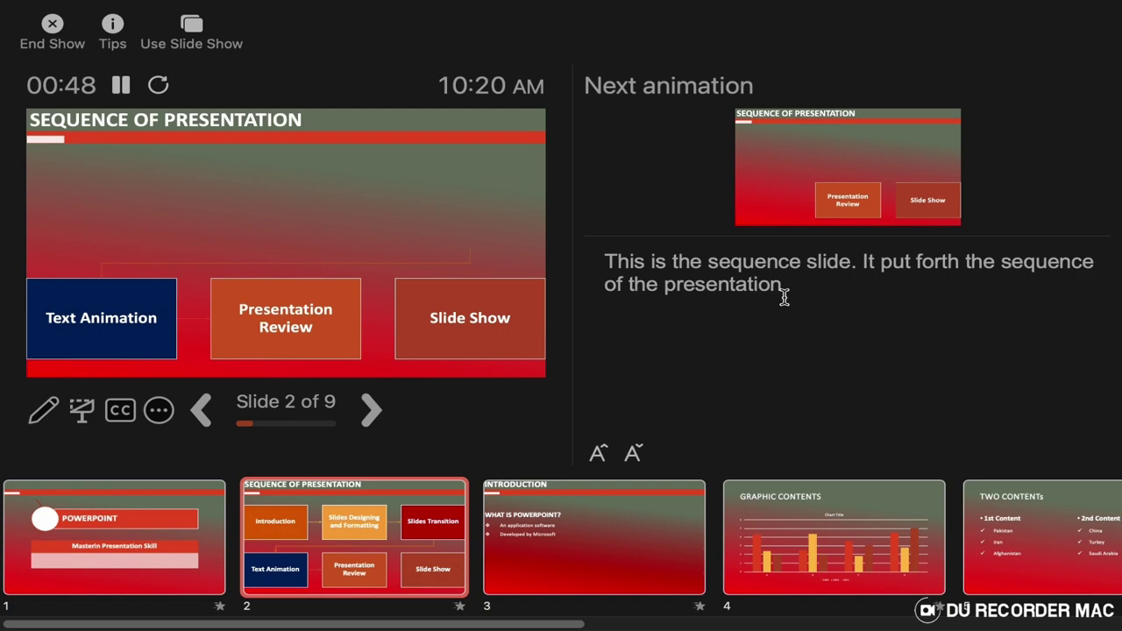
key(Escape)
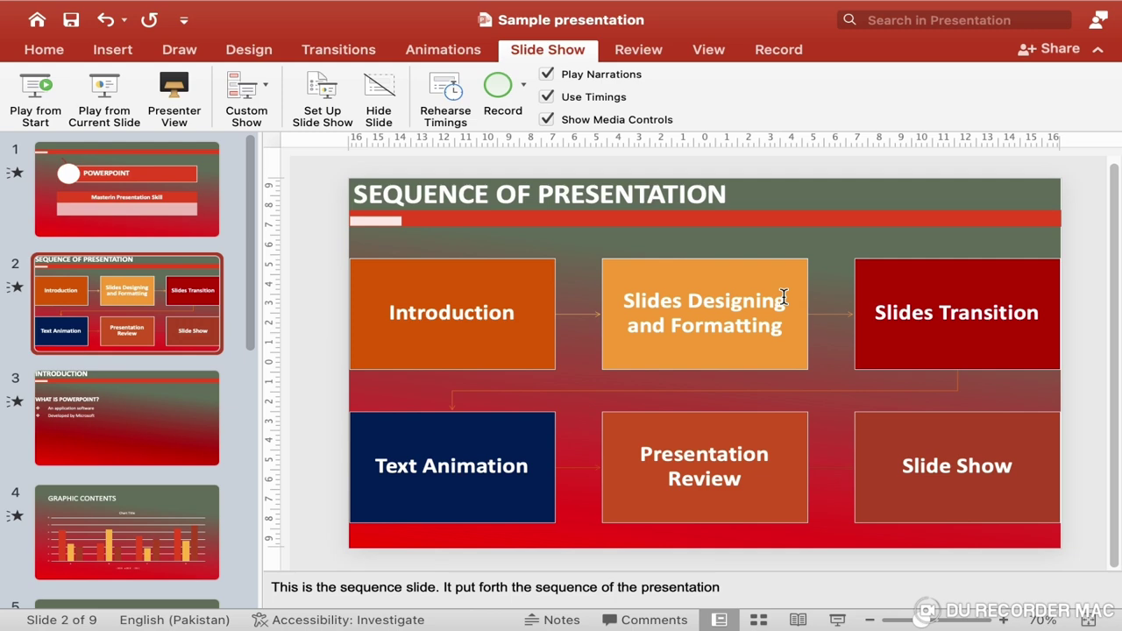
key(Page_Up)
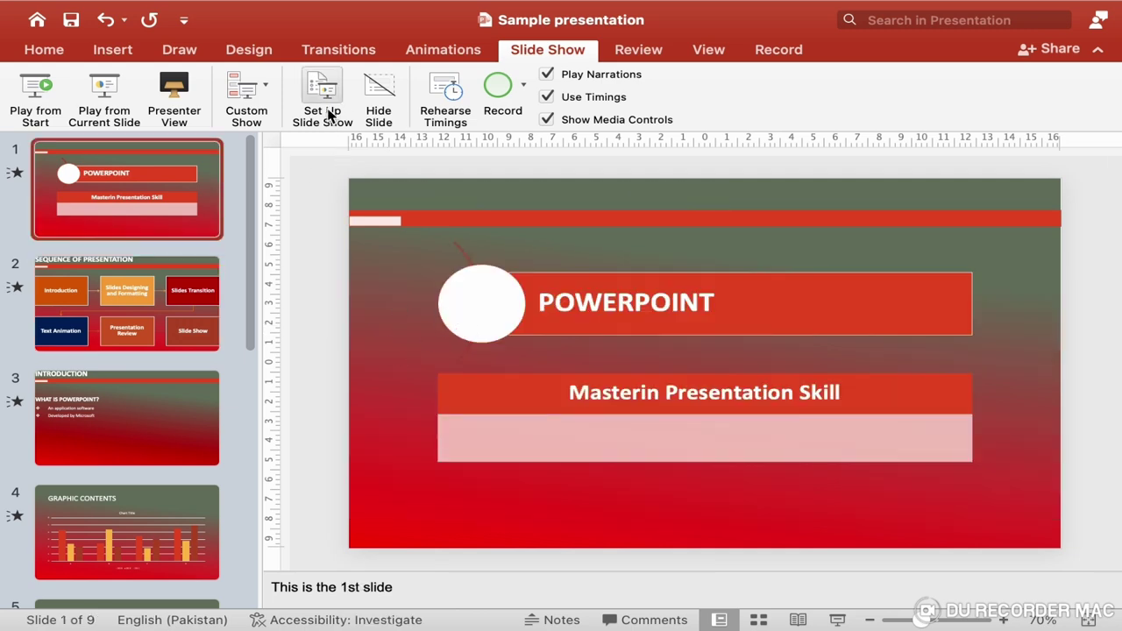
Step: In Set Up Slide Show, choose 'Browsed by an individual (window)' and apply it
click(329, 114)
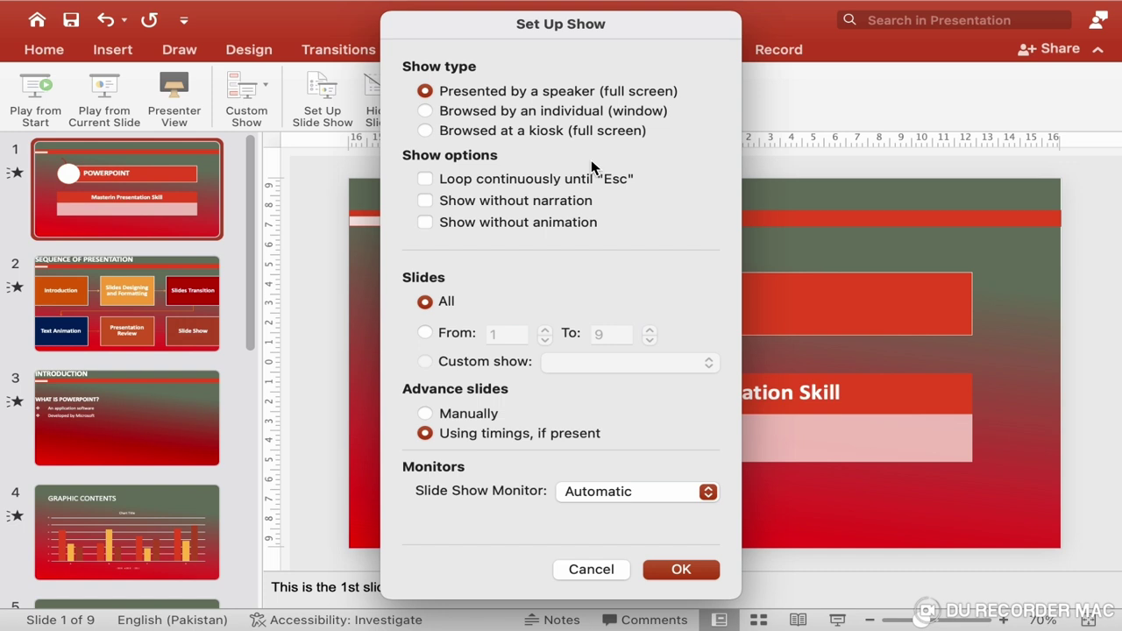
click(425, 111)
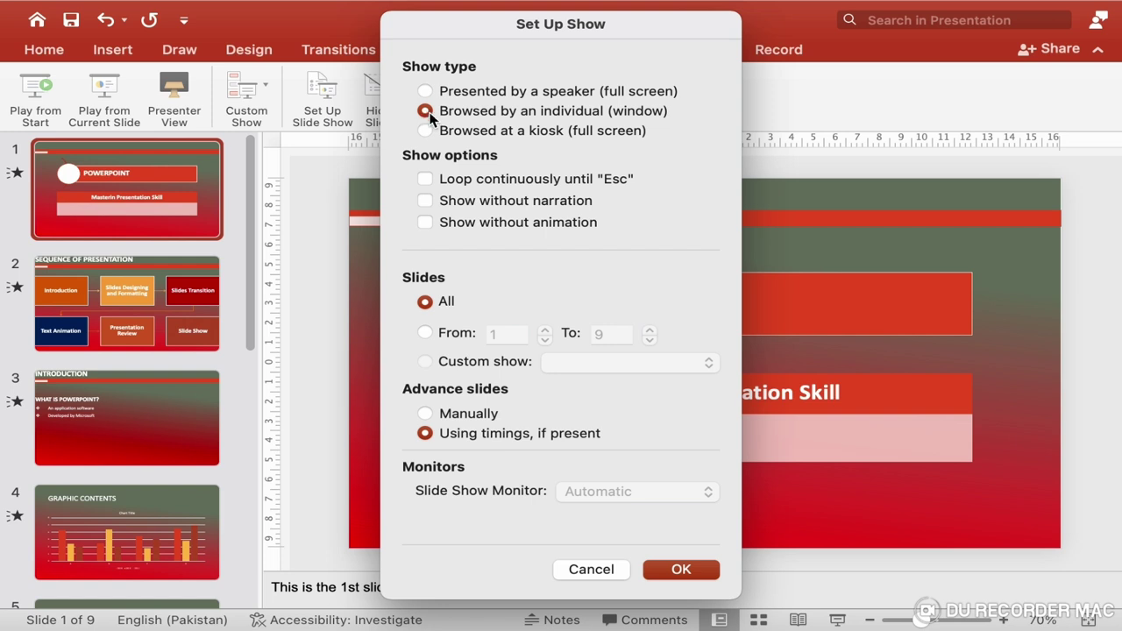
click(680, 569)
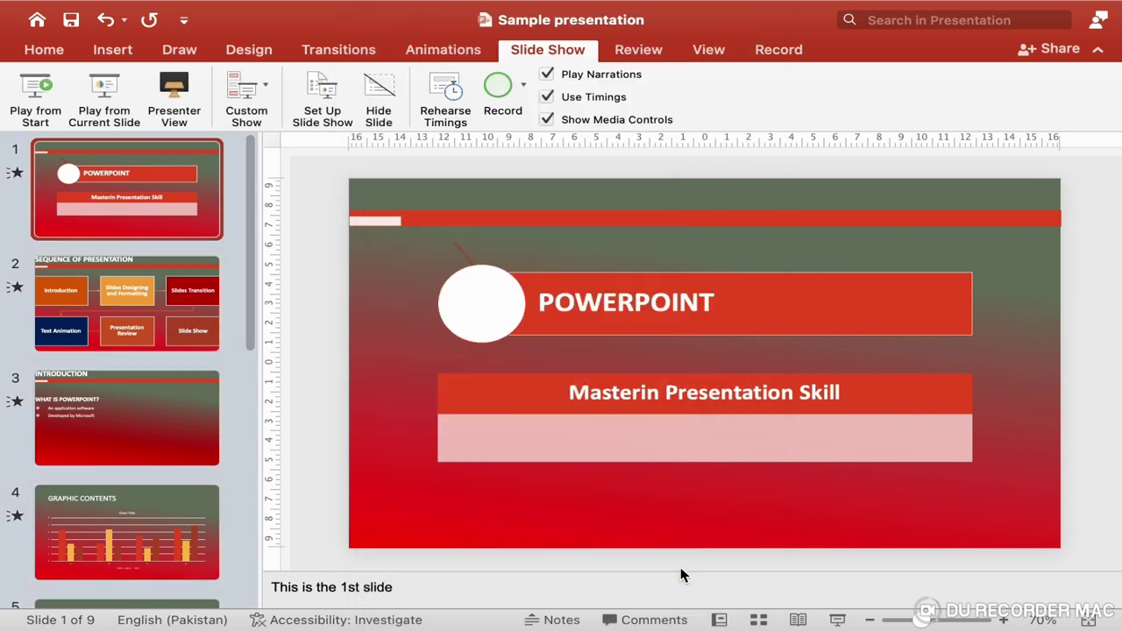
Step: Play from the start in a window narrowed from the left, reveal the POWERPOINT title, then exit
click(31, 106)
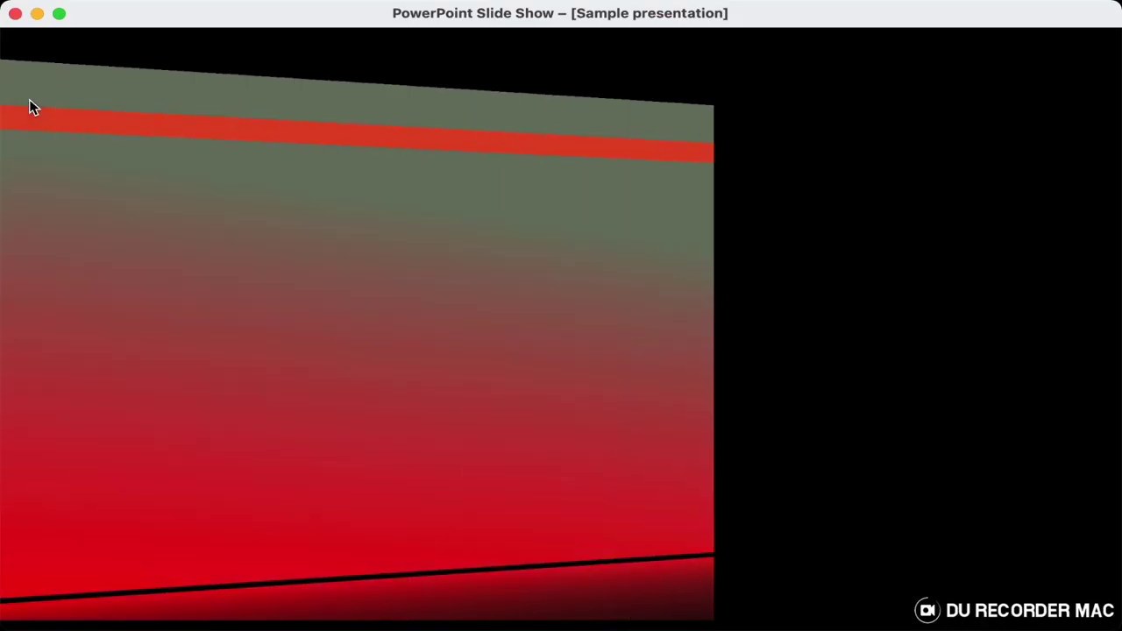
drag(5, 228, 233, 255)
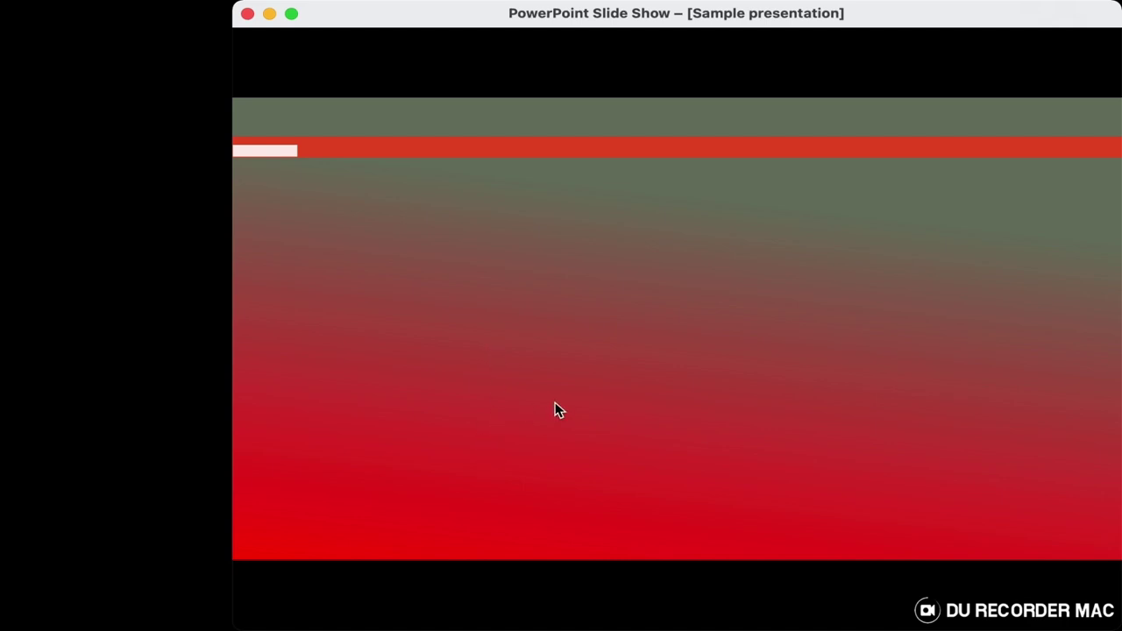
click(438, 251)
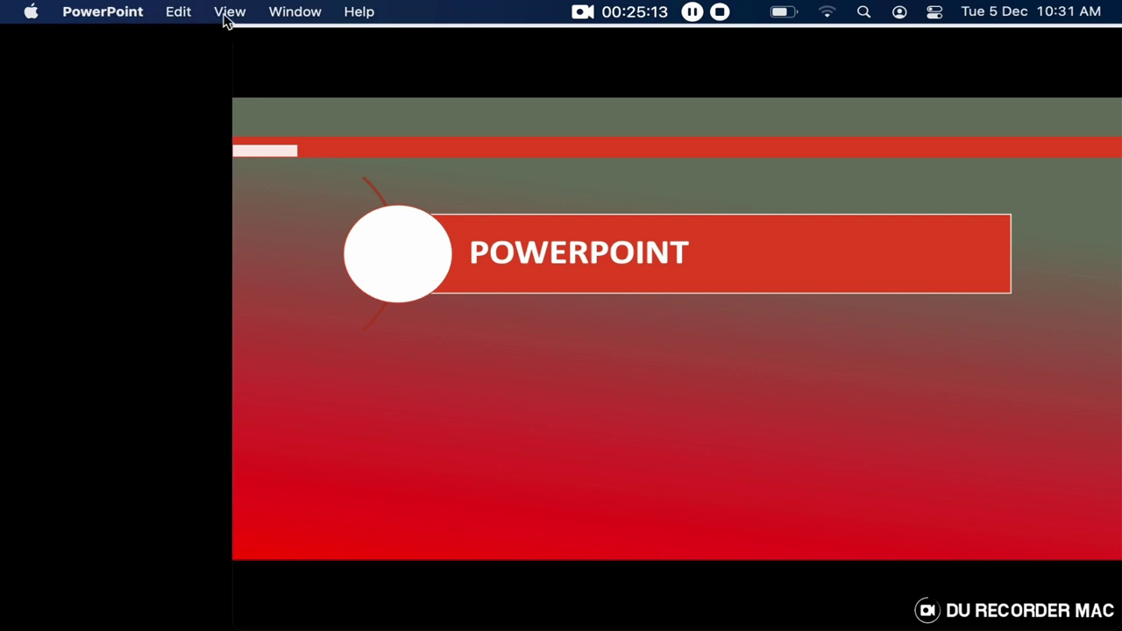
click(224, 20)
click(191, 19)
key(Escape)
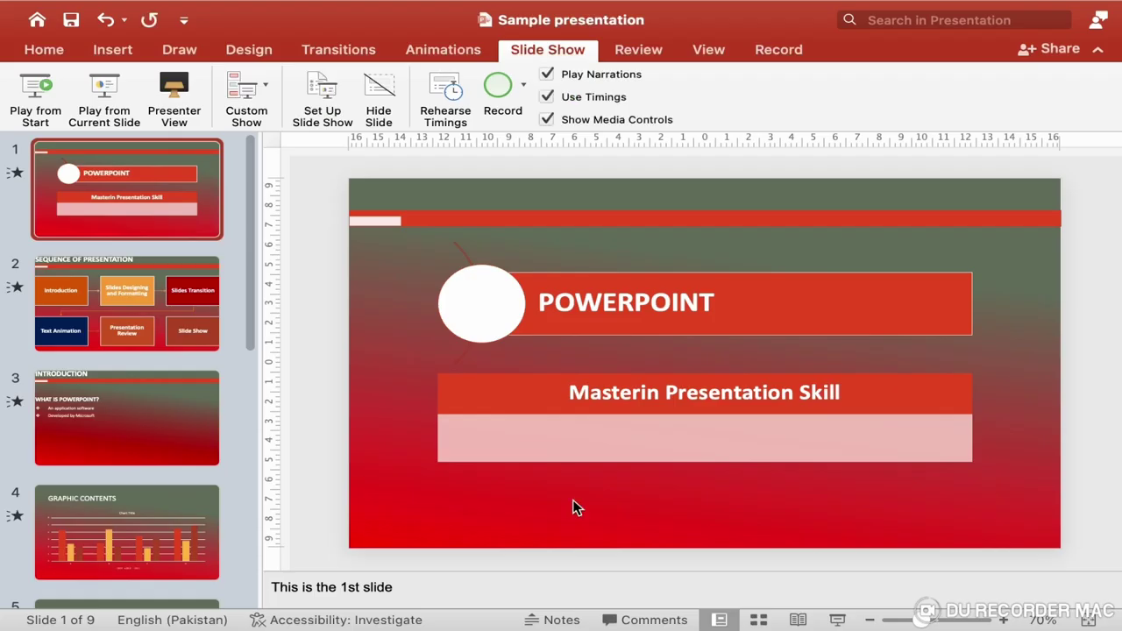
Step: Set the show to Presented by a speaker with Loop continuously until Esc, no narration and no animation
click(338, 104)
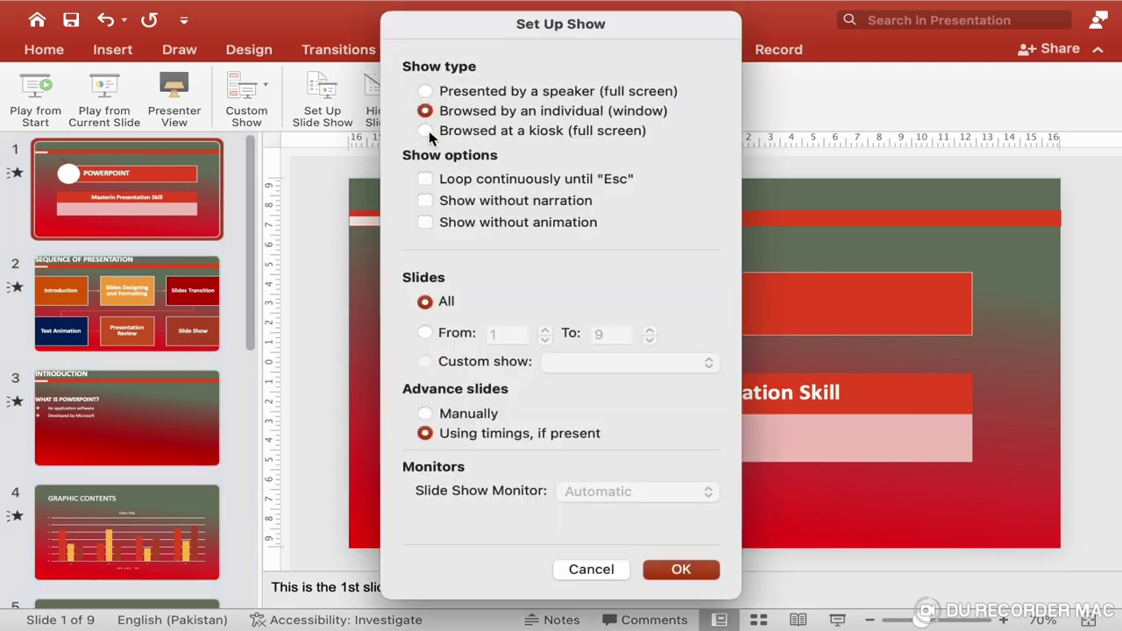
click(425, 131)
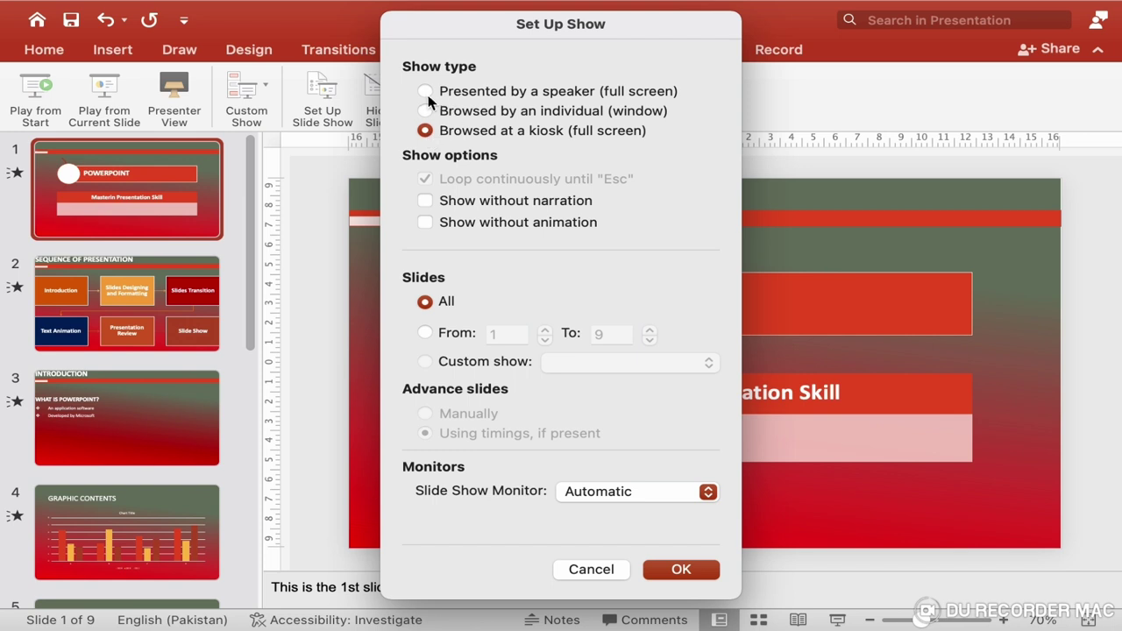
click(426, 91)
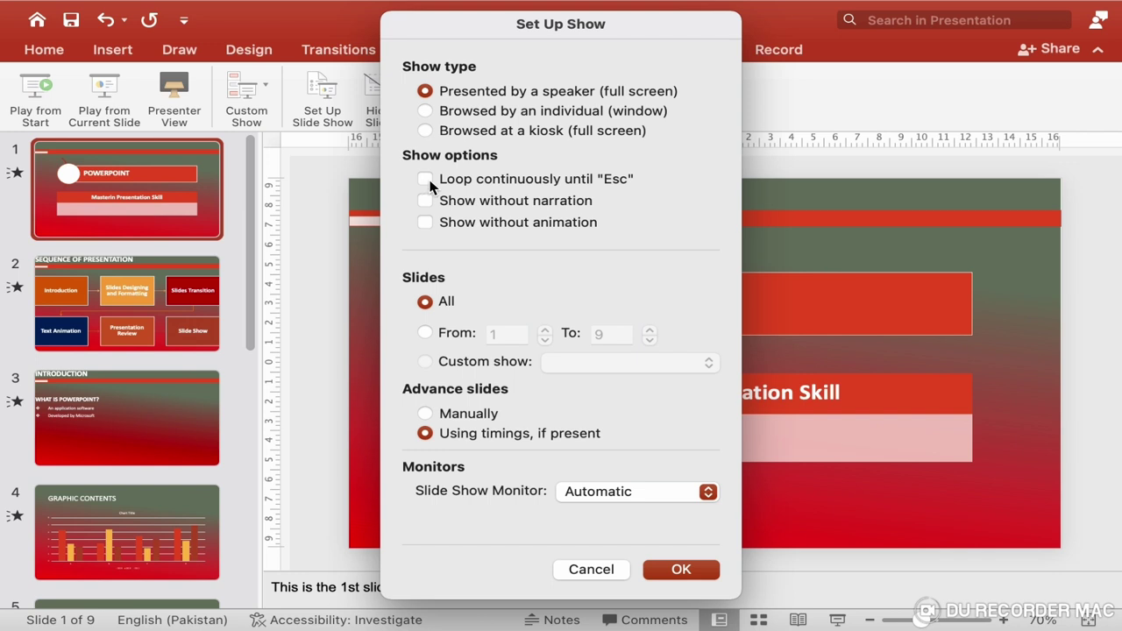
click(426, 180)
click(426, 202)
click(428, 230)
click(682, 570)
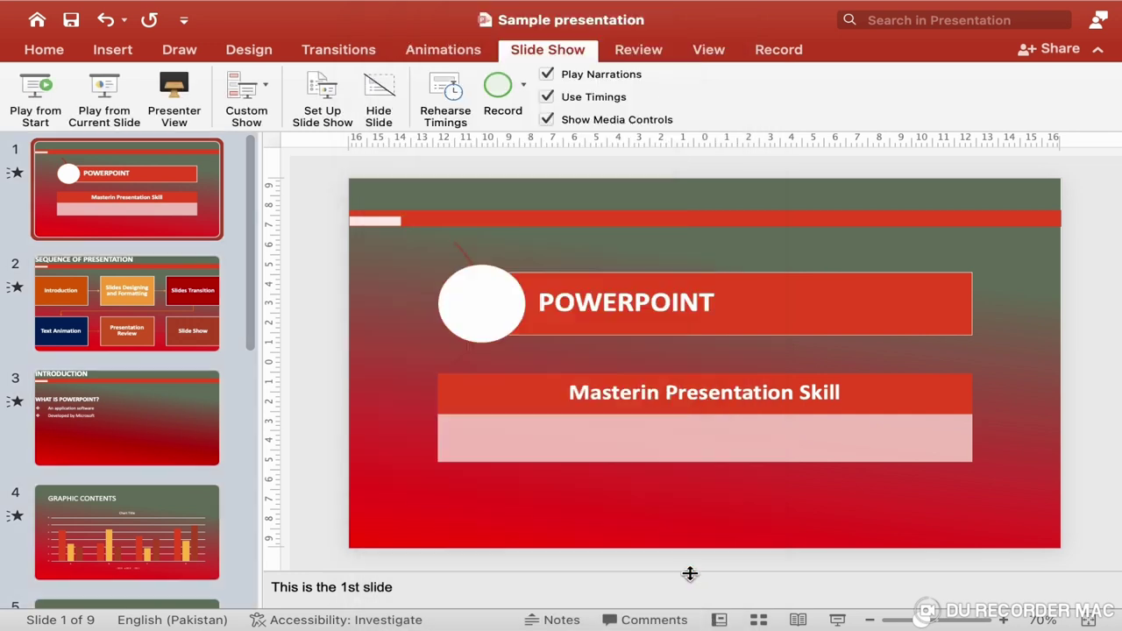
Step: Run the show from the title slide through slide 5, TWO CONTENTs, then exit with Esc
click(37, 112)
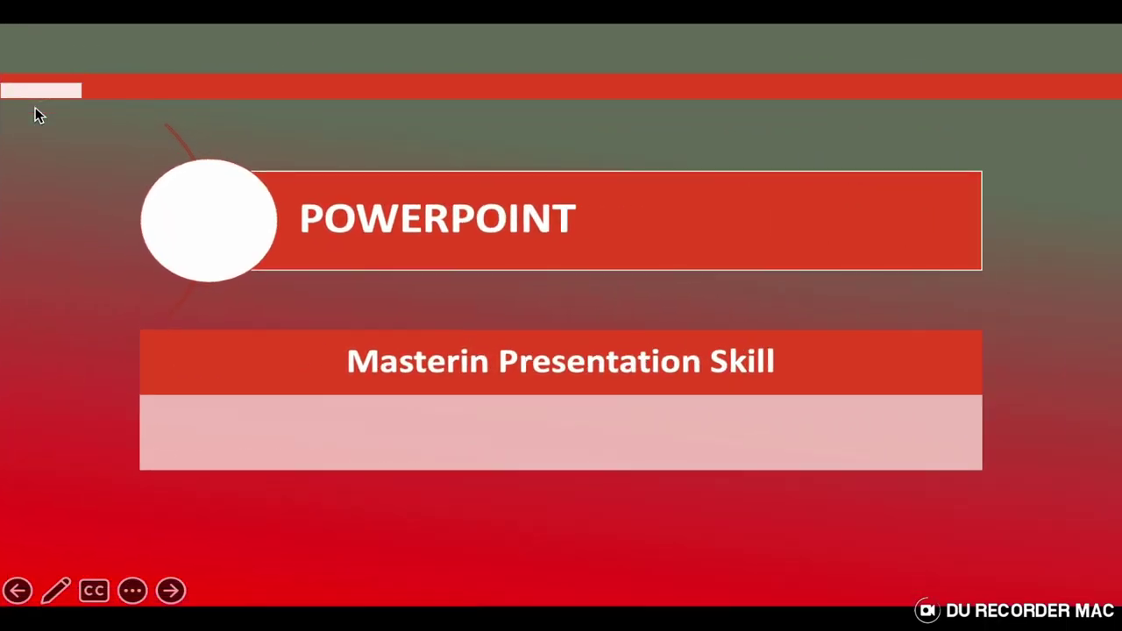
key(Right)
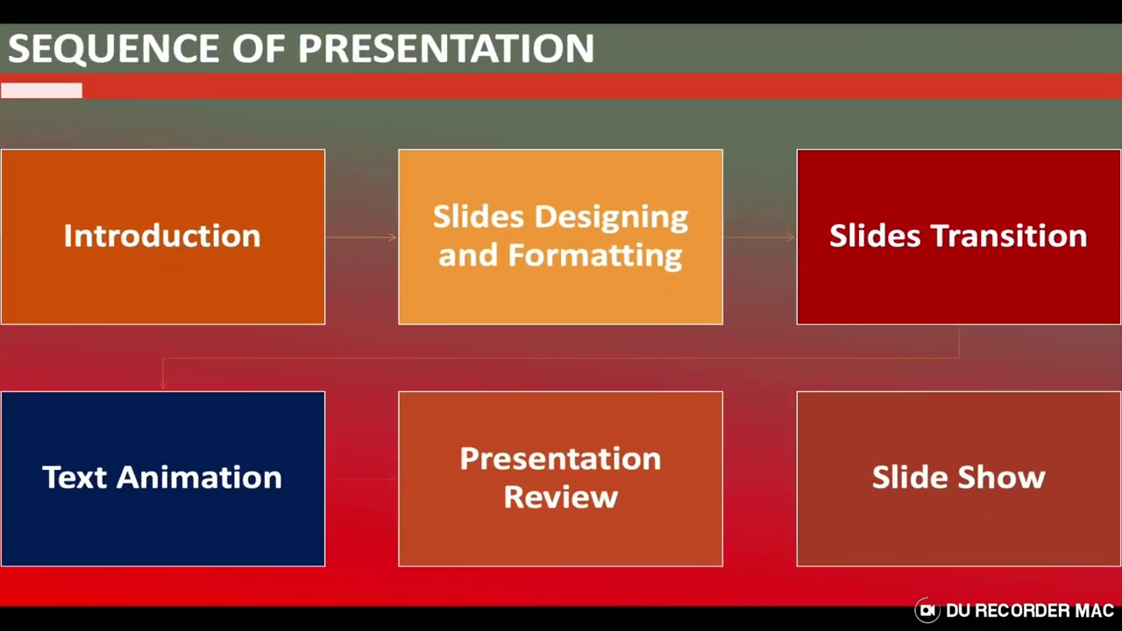
key(Right)
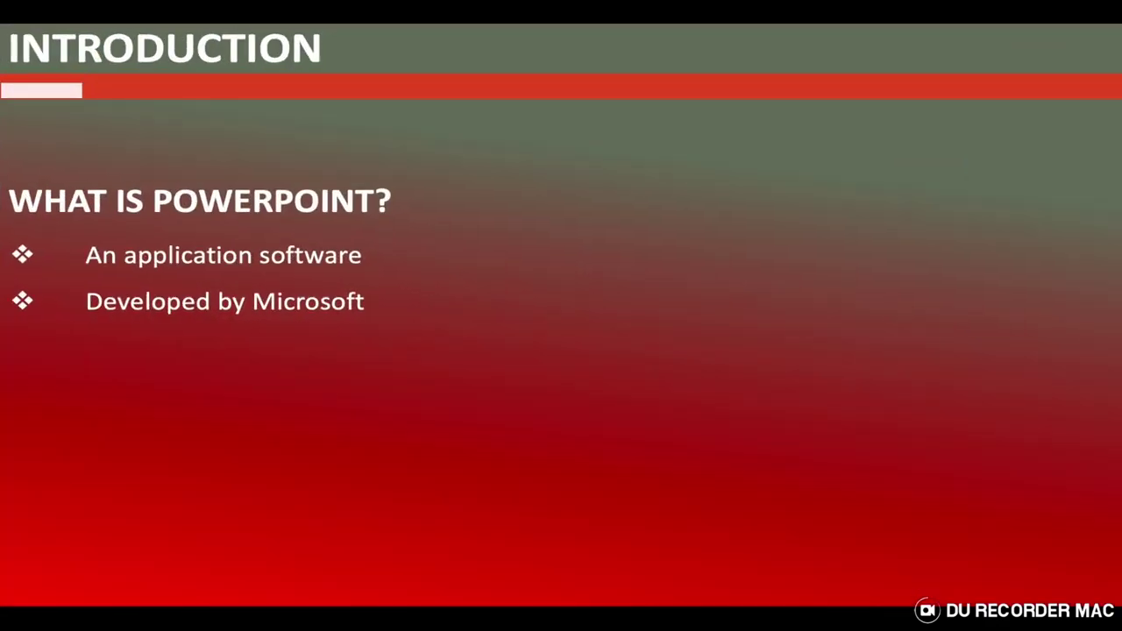
key(Right)
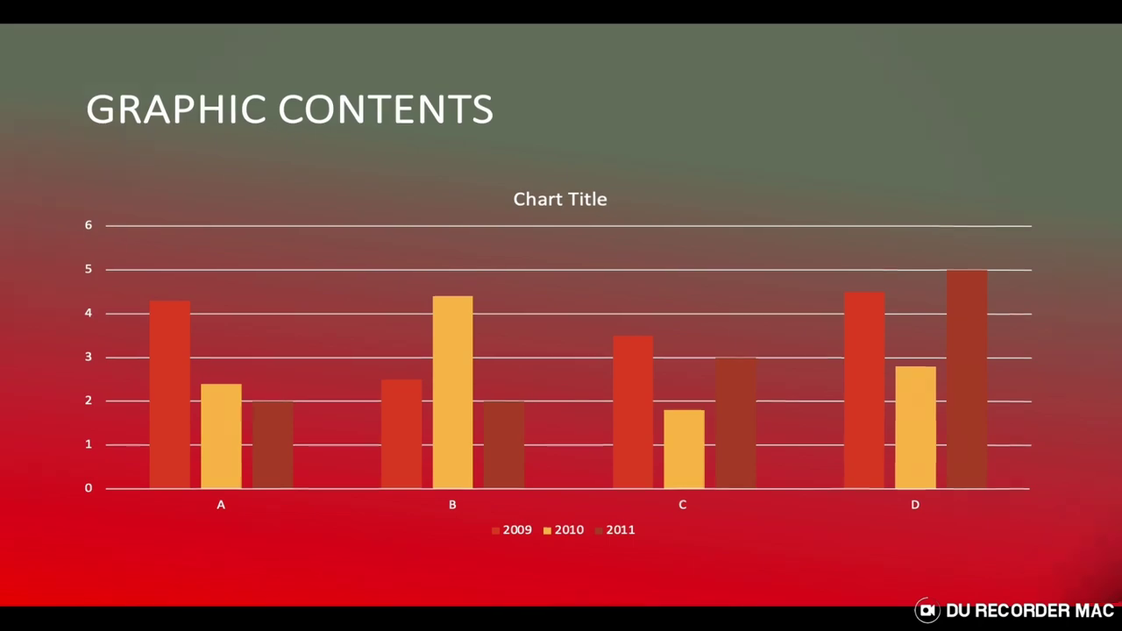
key(Right)
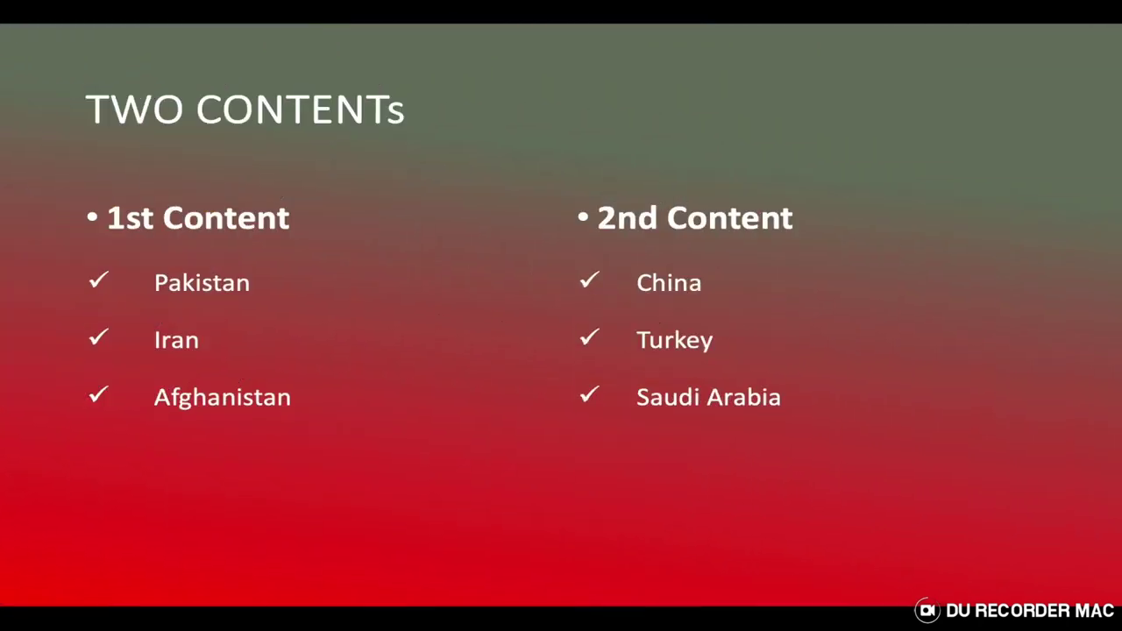
key(Escape)
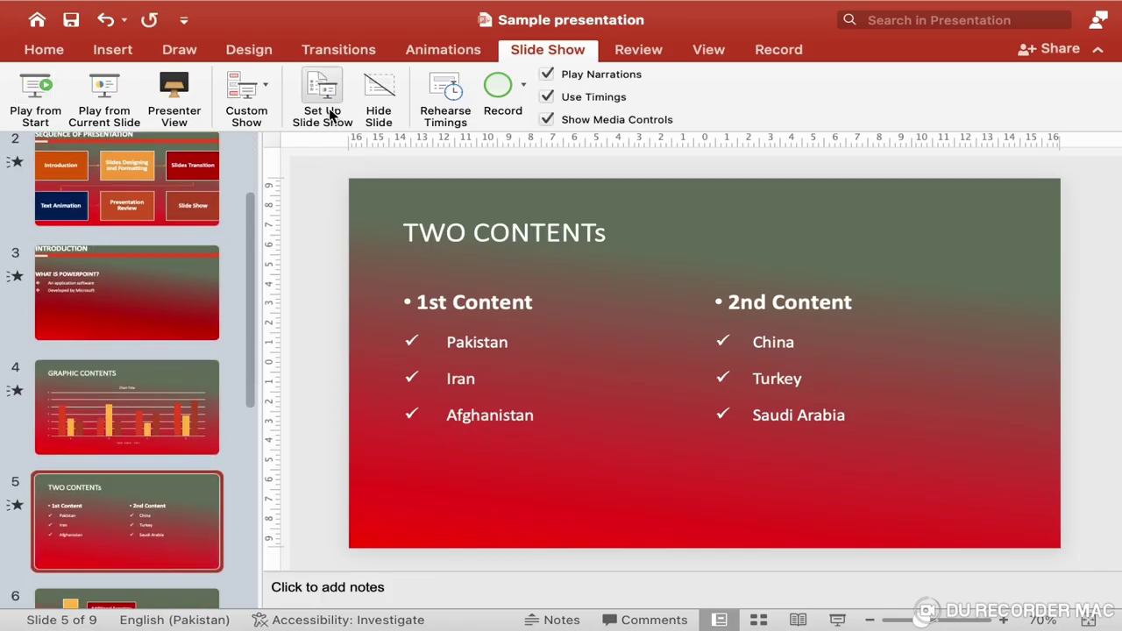
Step: In Set Up Slide Show, re-enable animation and limit the show to slides 5 through 9
click(331, 115)
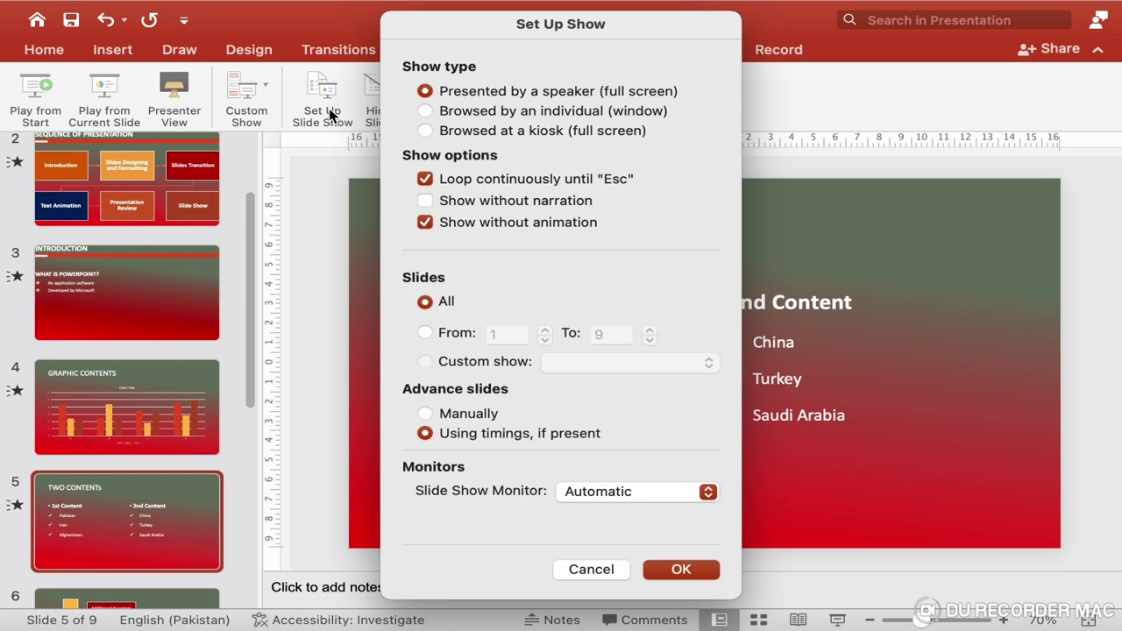
click(425, 222)
click(425, 333)
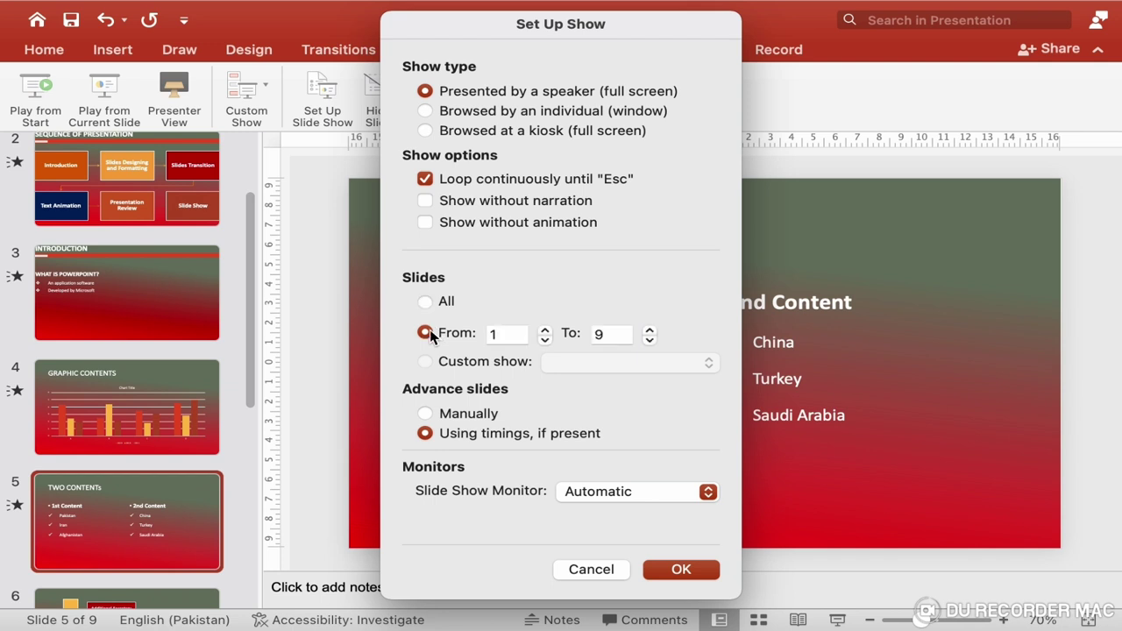
click(545, 332)
click(544, 332)
click(545, 334)
click(544, 334)
click(704, 568)
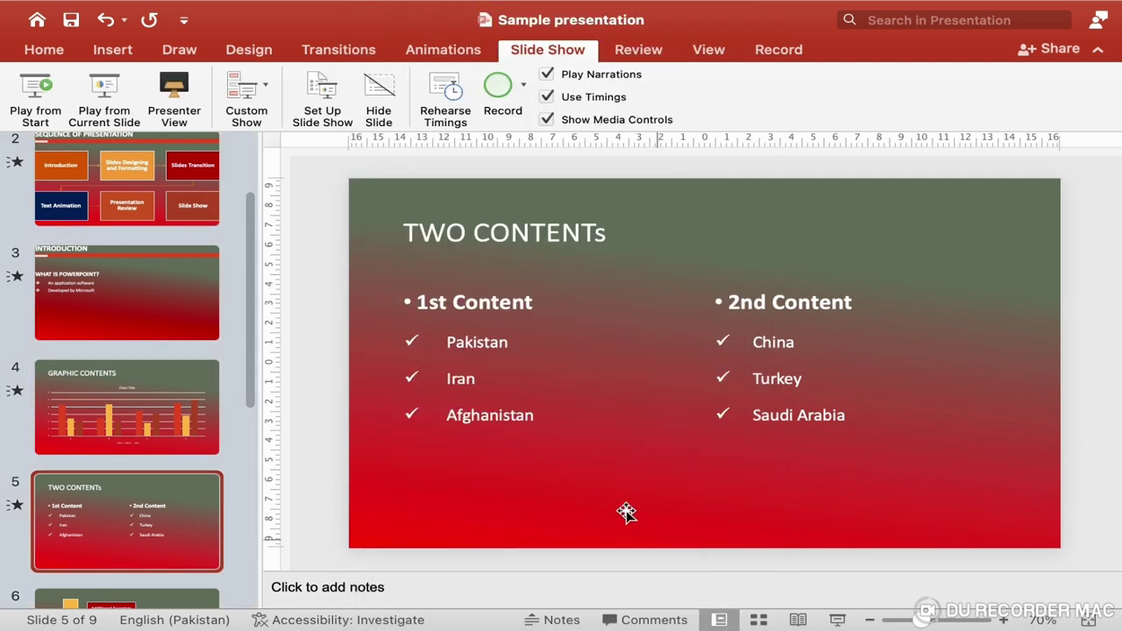
scroll(451, 281, up, 2)
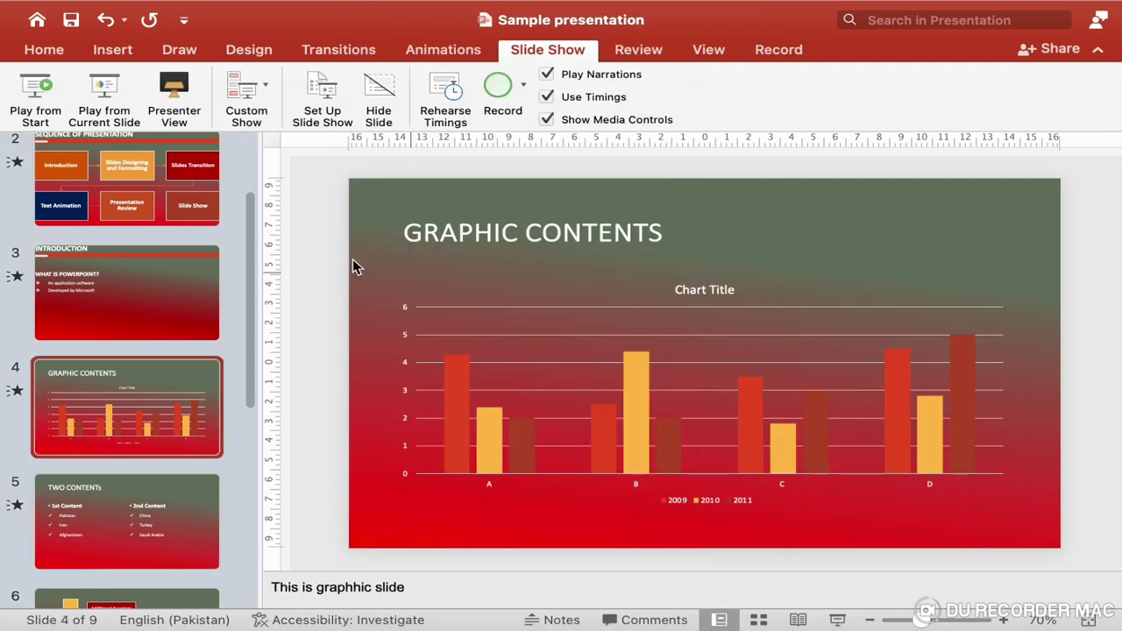
Step: Preview the slides 5–9 show, reset Set Up Show to All slides, and replay from the start
click(35, 106)
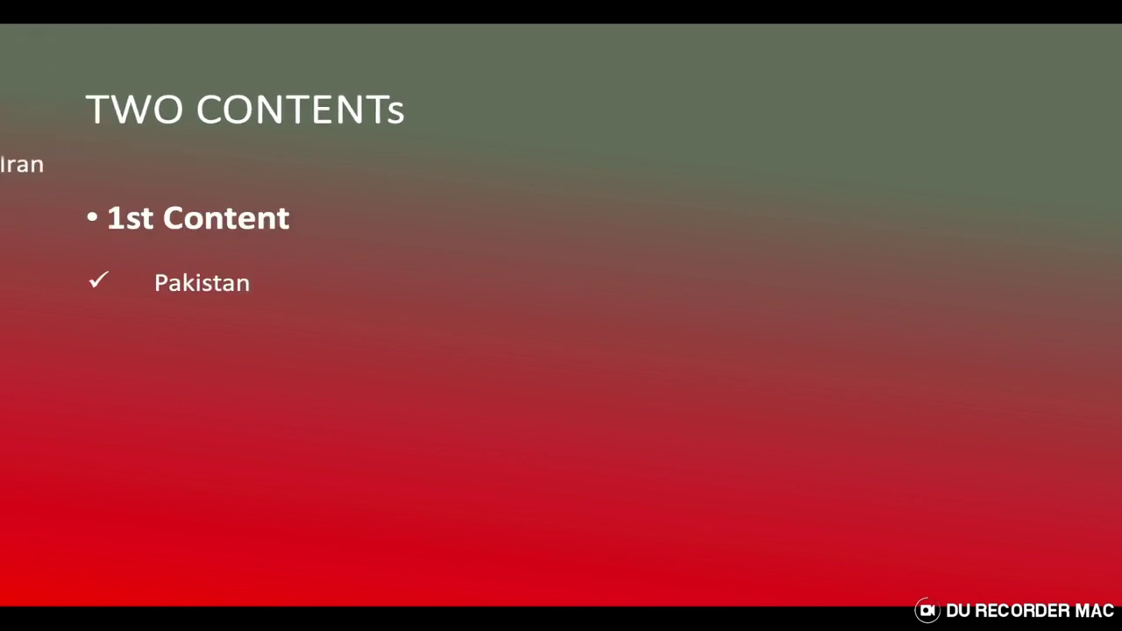
key(Escape)
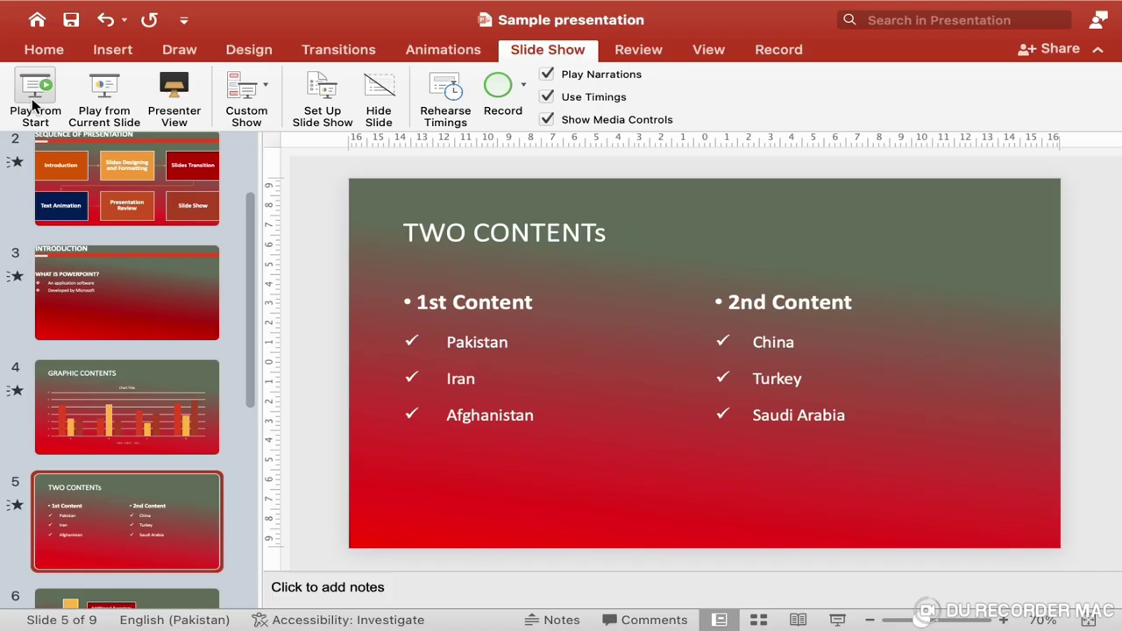
click(341, 104)
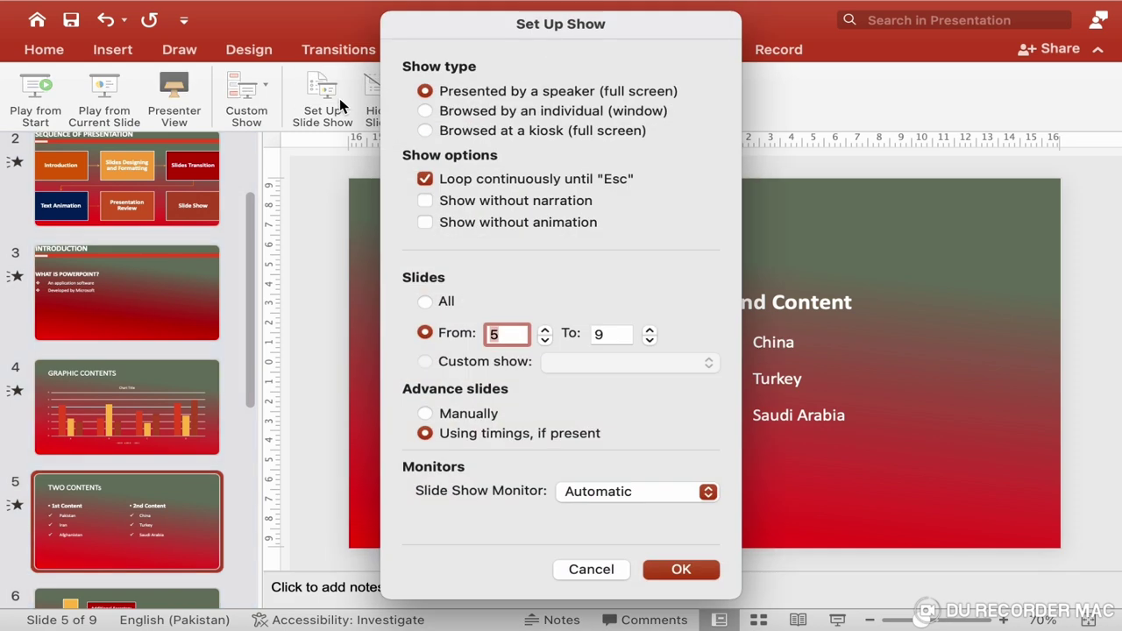
click(426, 302)
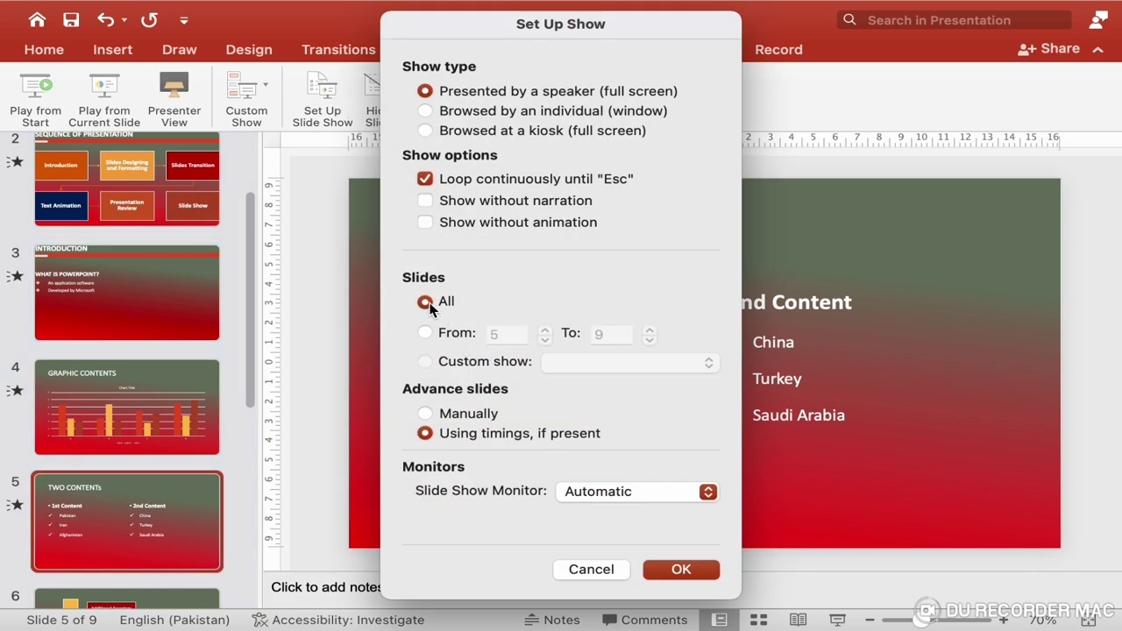
click(690, 569)
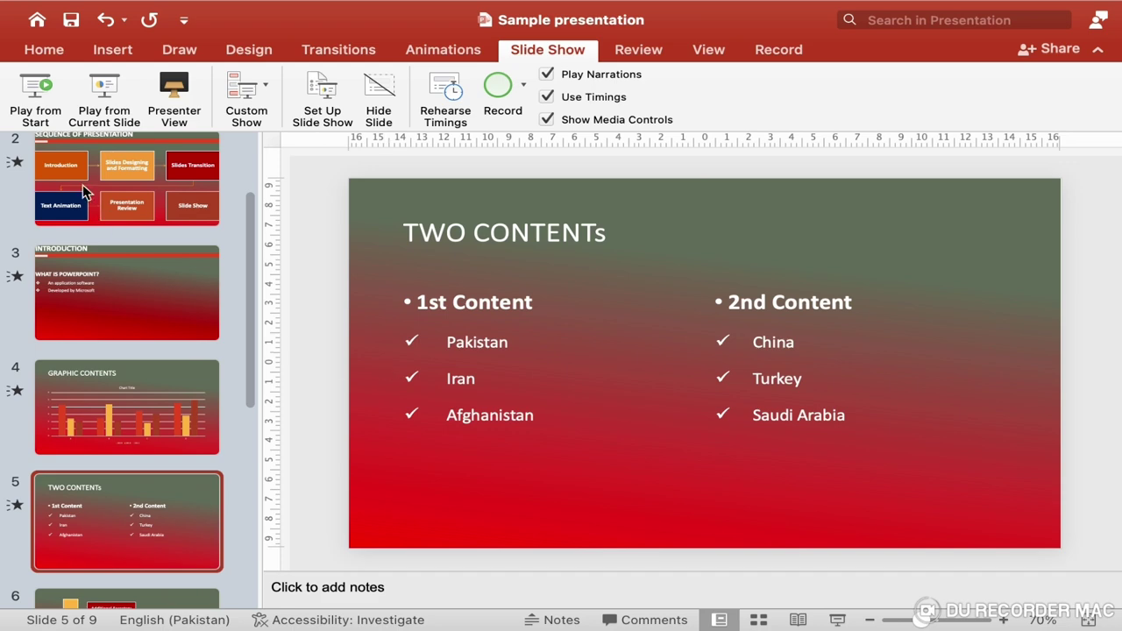
click(36, 98)
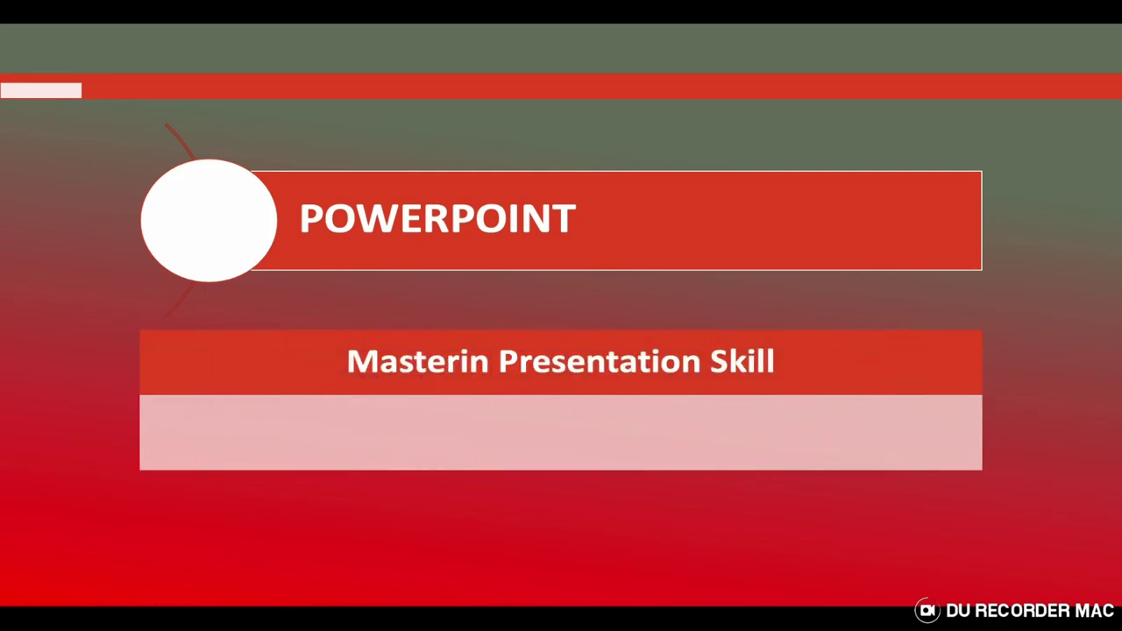
key(Escape)
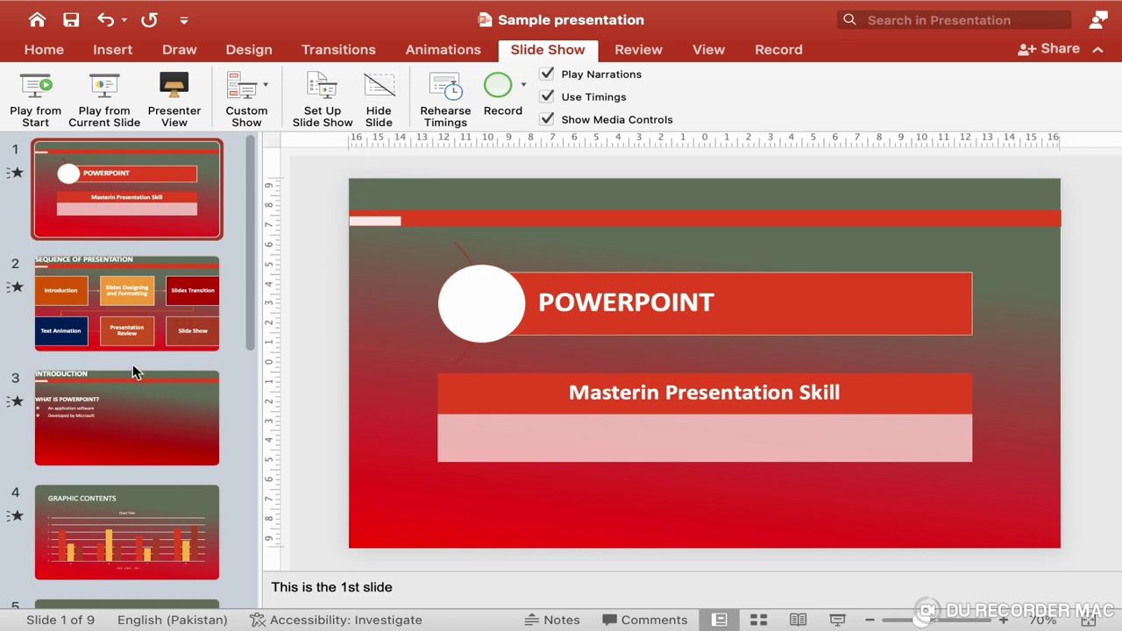
Step: Hide slide 3, 'INTRODUCTION', from the show, then unhide it
click(115, 430)
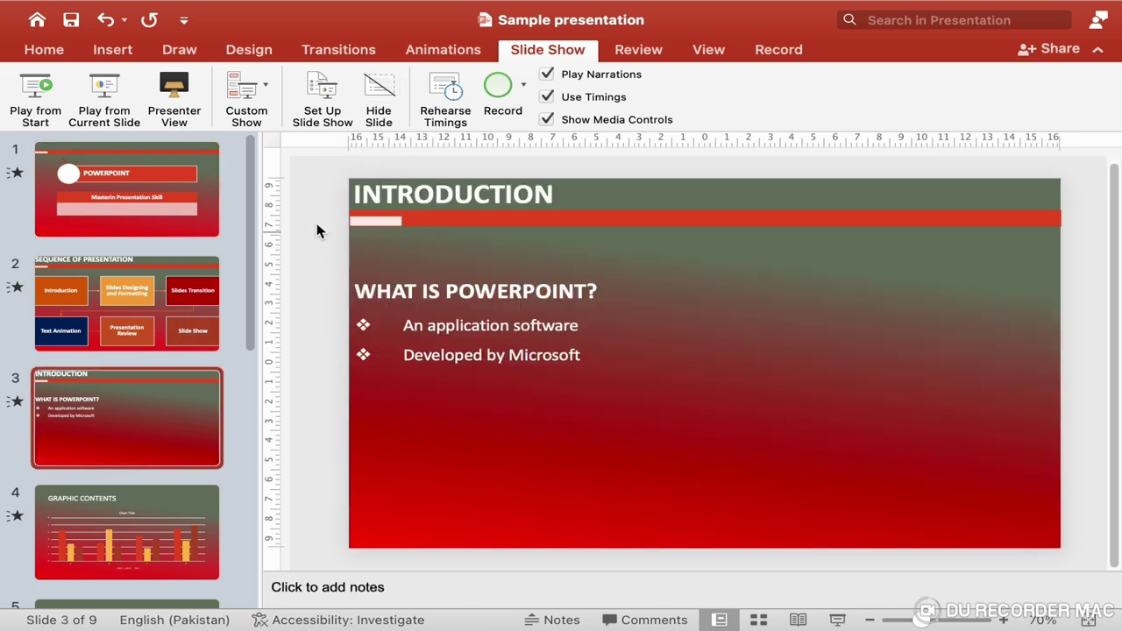
click(381, 97)
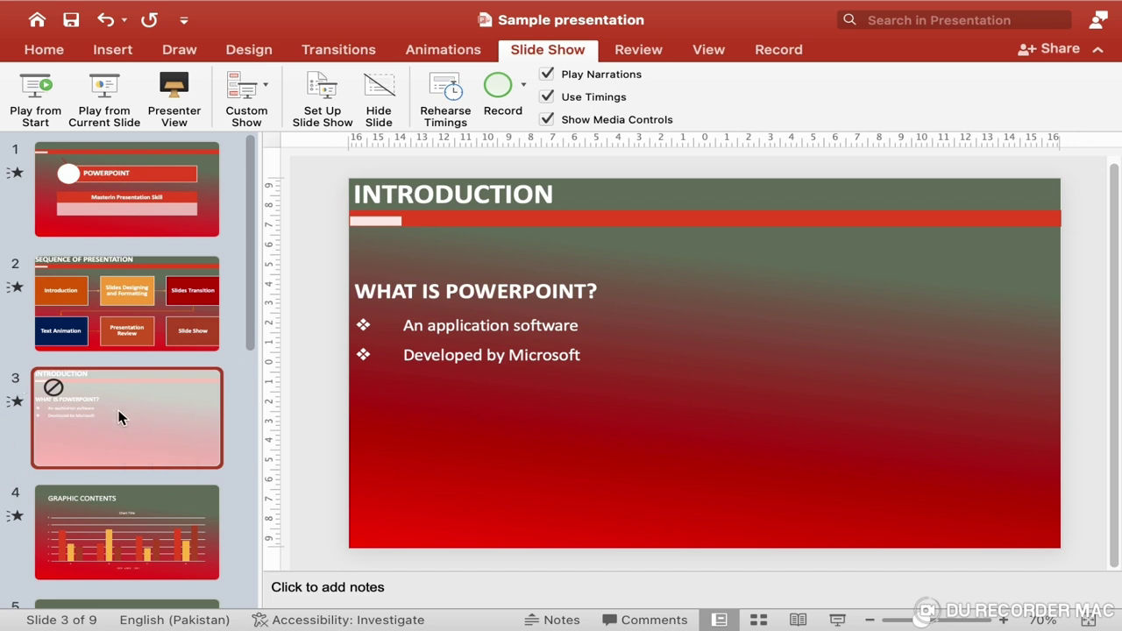
click(380, 98)
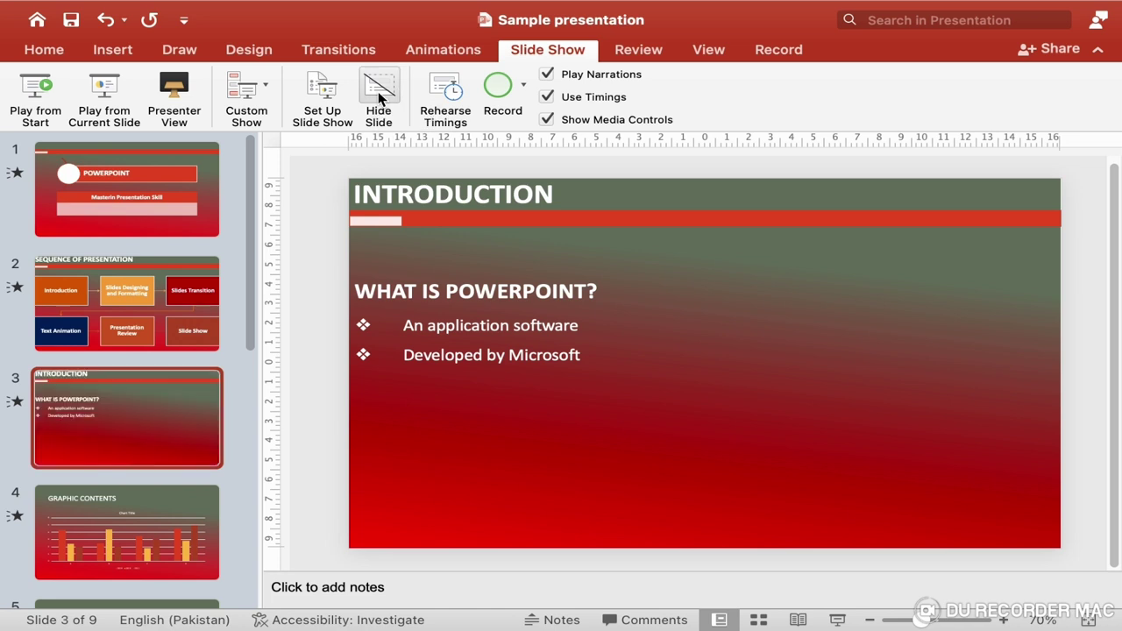